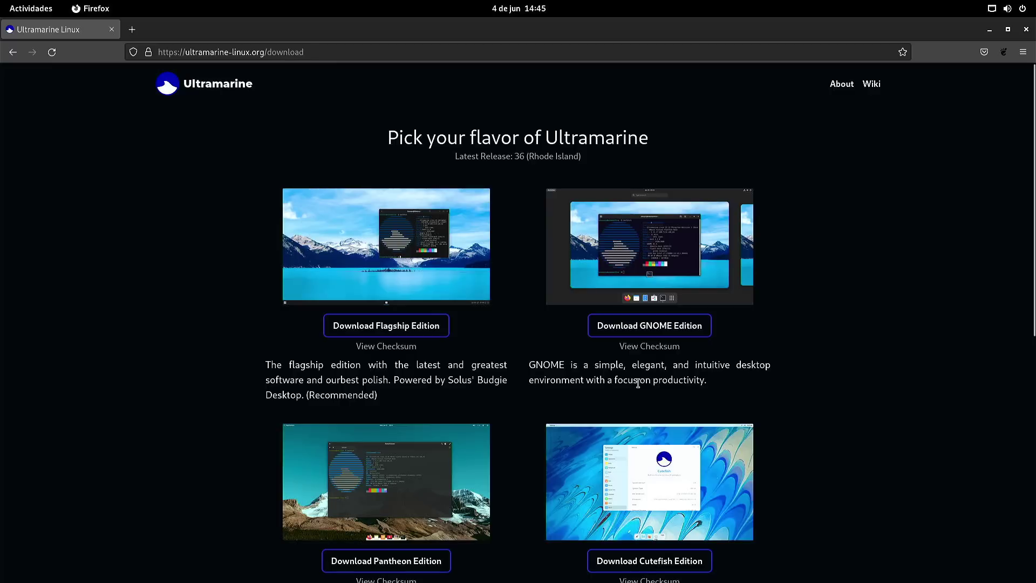
Step: Compare the editions on the download page and start downloading the Flagship Edition live ISO
{"action": "scroll", "coordinate": [836, 424], "scroll_direction": "down", "scroll_amount": 5}
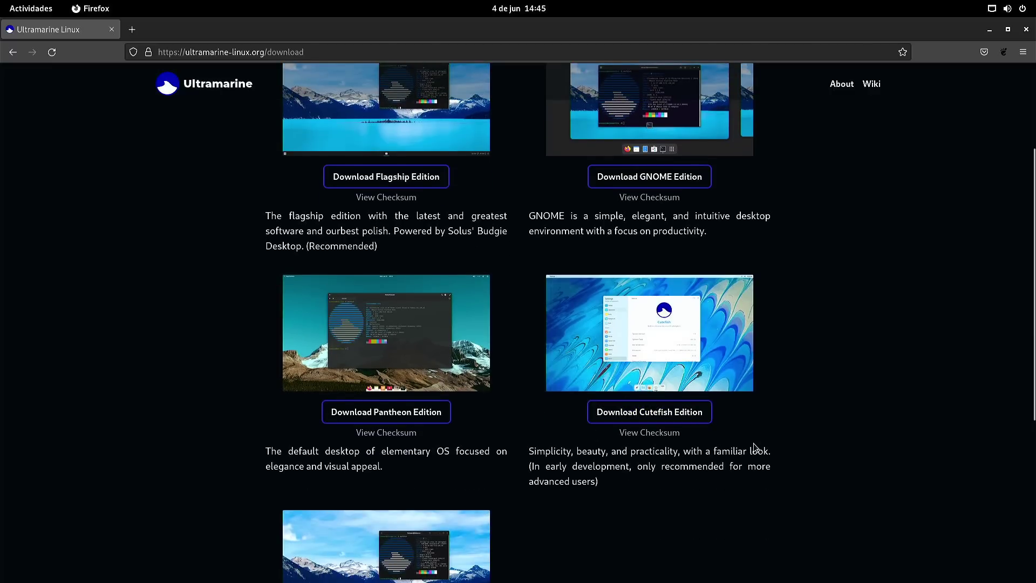
{"action": "scroll", "coordinate": [755, 447], "scroll_direction": "down", "scroll_amount": 5}
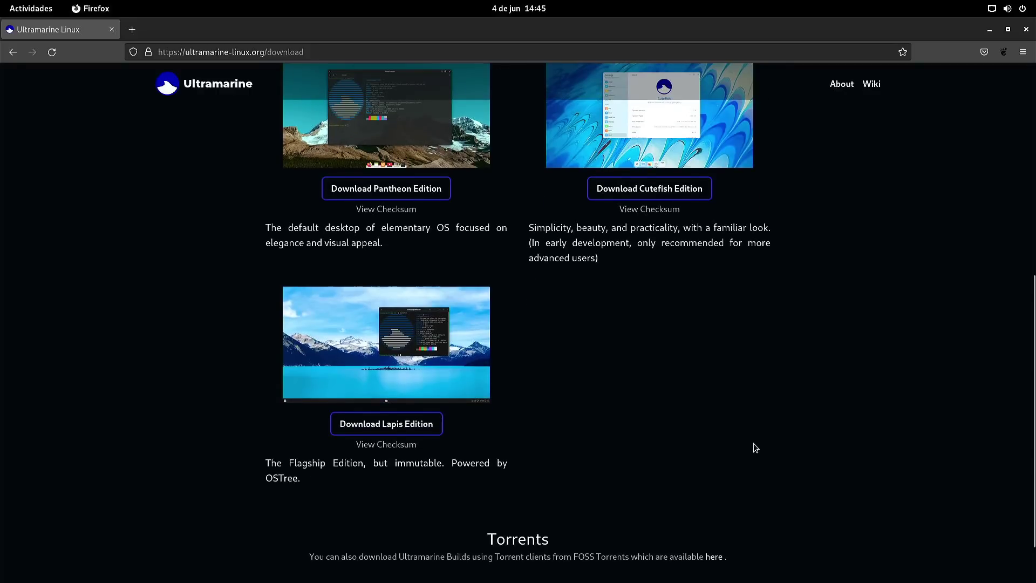
{"action": "scroll", "coordinate": [755, 448], "scroll_direction": "up", "scroll_amount": 5}
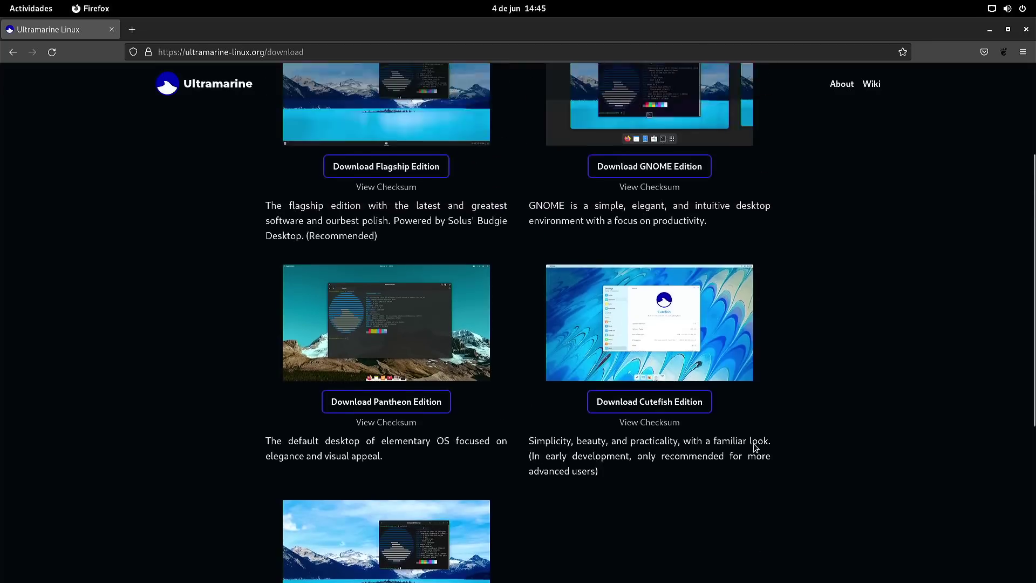
{"action": "scroll", "coordinate": [755, 448], "scroll_direction": "up", "scroll_amount": 3}
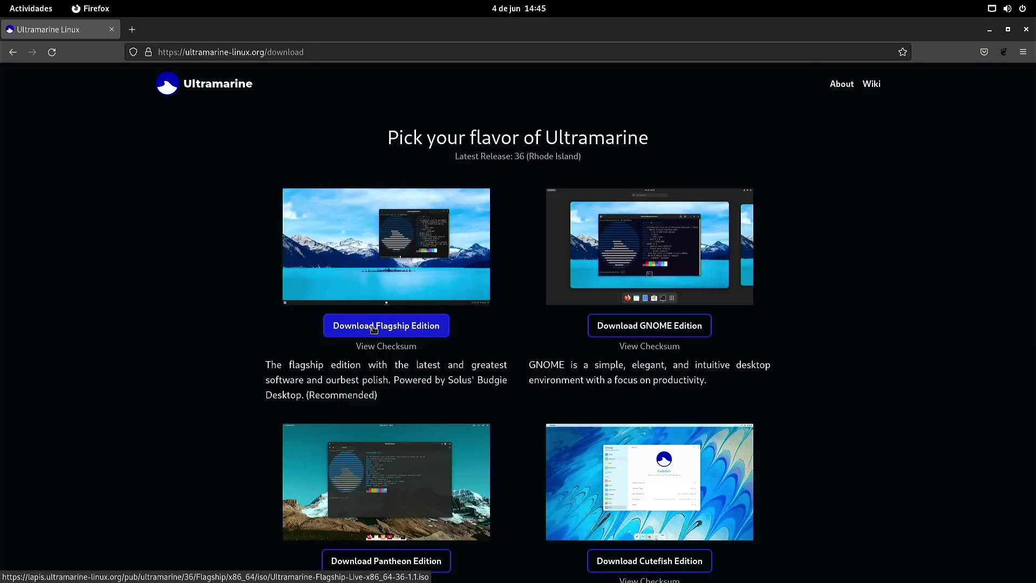
{"action": "left_click", "coordinate": [374, 327]}
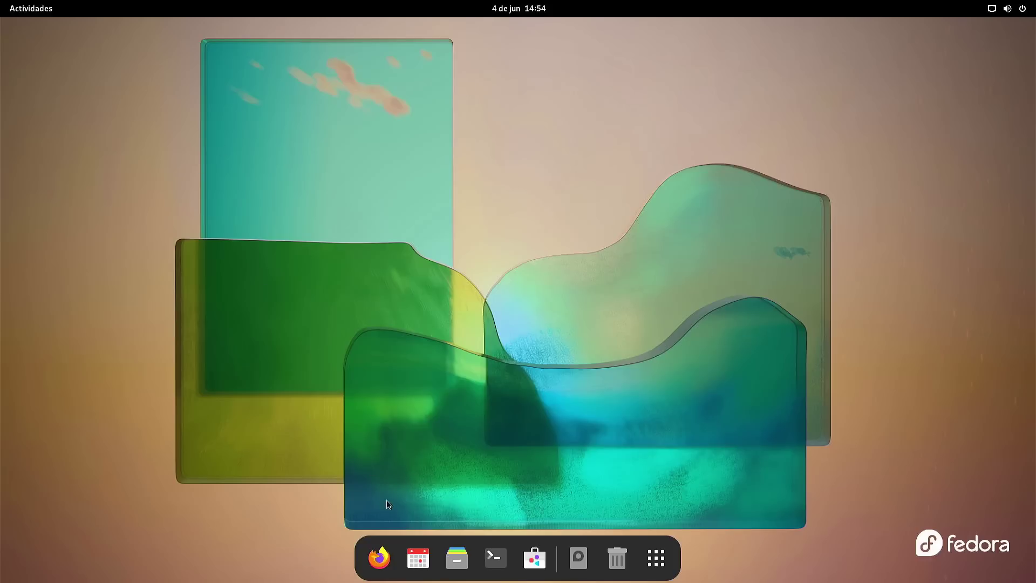
Step: Launch Fedora Media Writer and select the local Ultramarine Flagship ISO file
{"action": "left_click", "coordinate": [656, 559]}
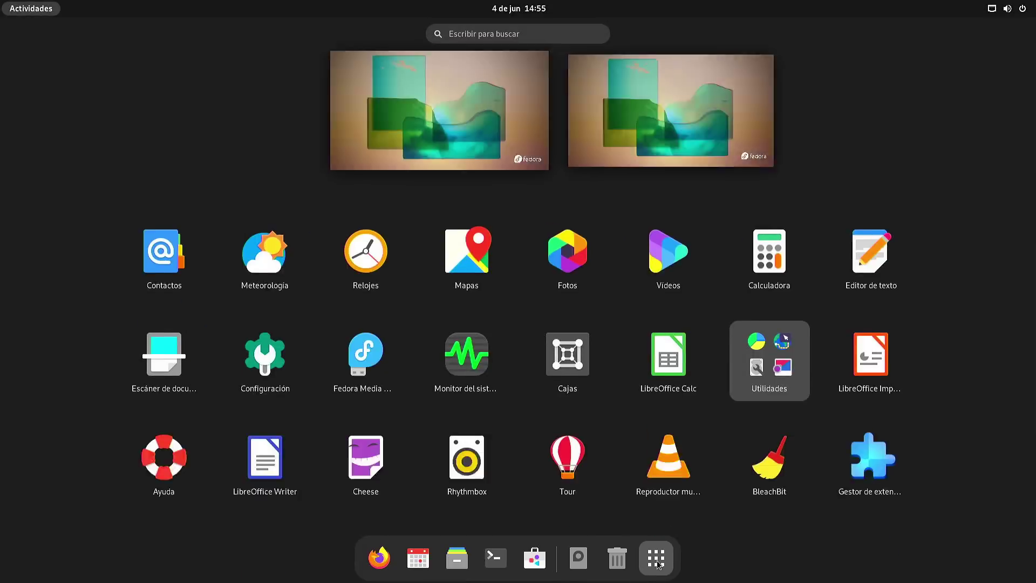
{"action": "left_click", "coordinate": [365, 322]}
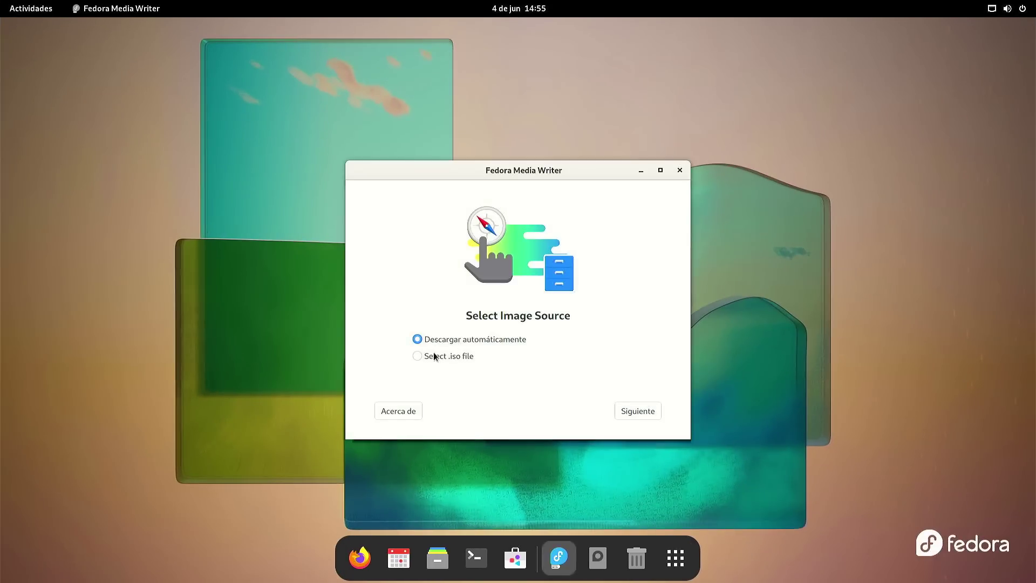
{"action": "left_click", "coordinate": [418, 356]}
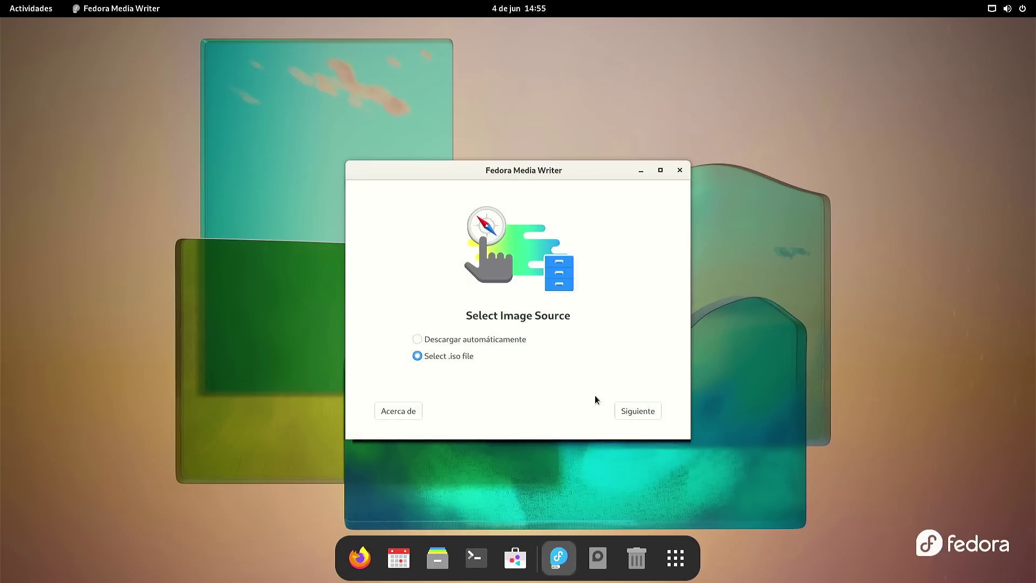
{"action": "left_click", "coordinate": [636, 411]}
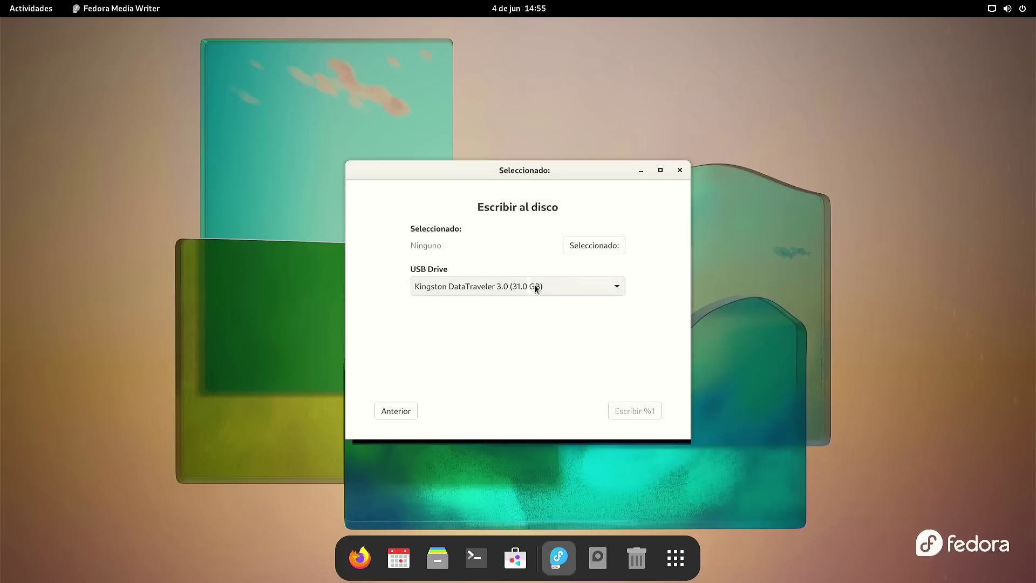
{"action": "left_click", "coordinate": [603, 244]}
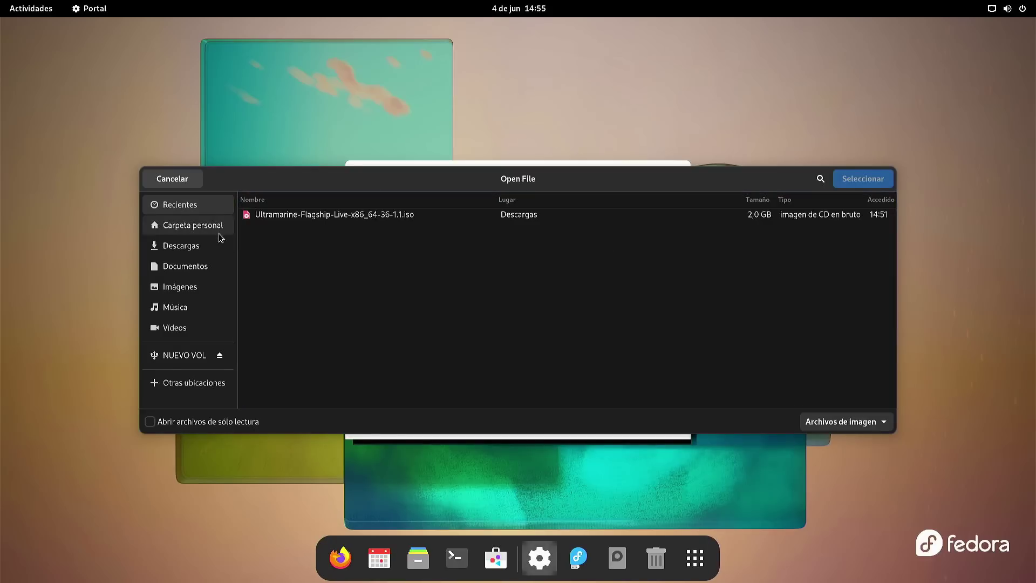
{"action": "left_click", "coordinate": [301, 217]}
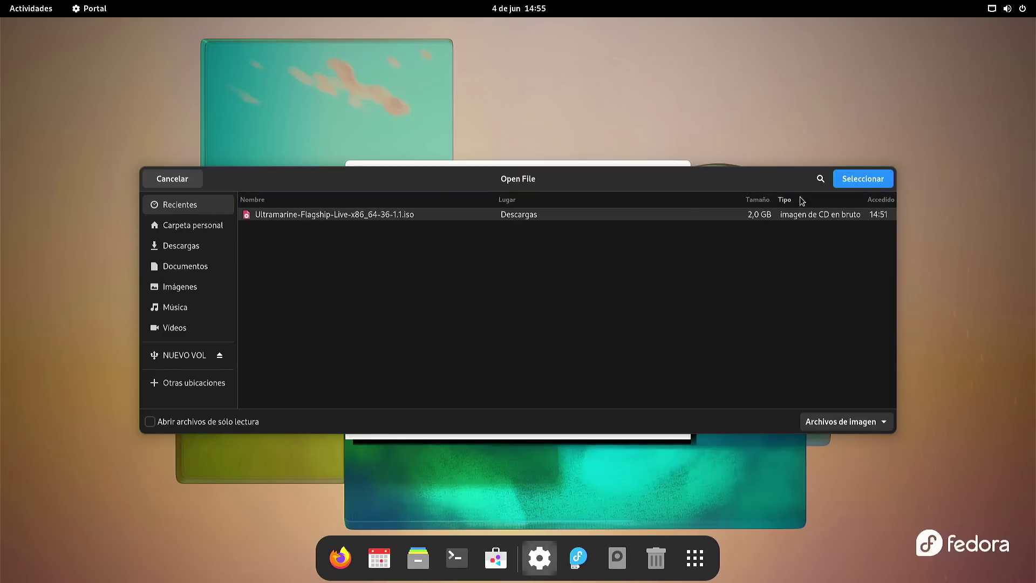
{"action": "left_click", "coordinate": [862, 180]}
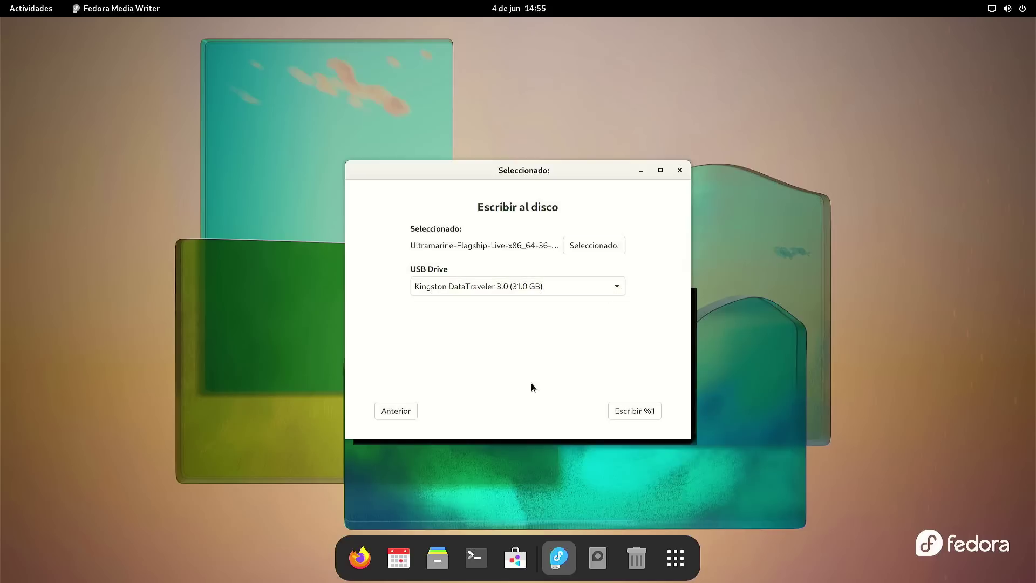
Step: Write the ISO to the Kingston DataTraveler 3.0 drive, authorizing with the password
{"action": "left_click", "coordinate": [634, 411]}
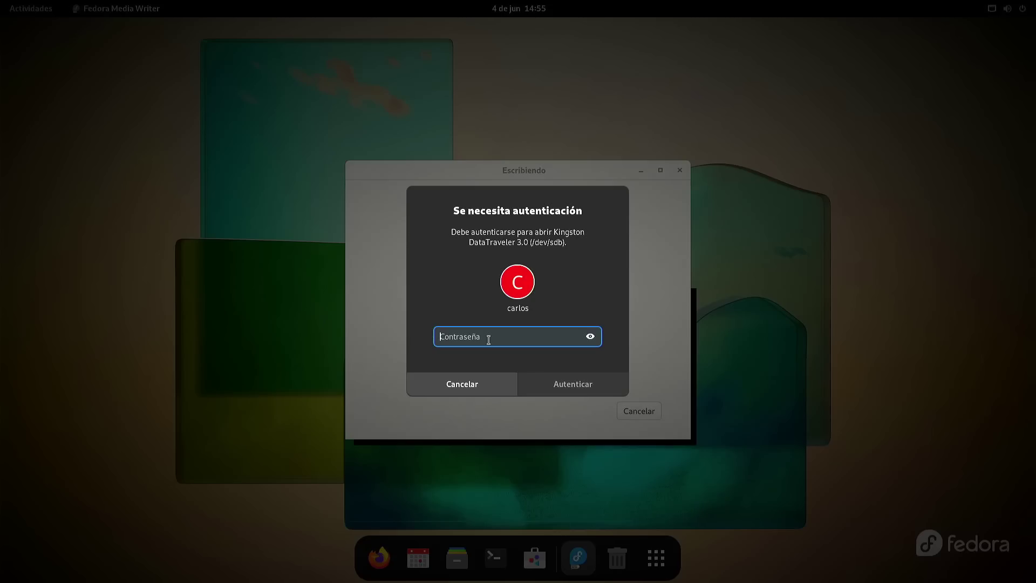
{"action": "type", "text": "••••••••••"}
{"action": "key", "text": "Return"}
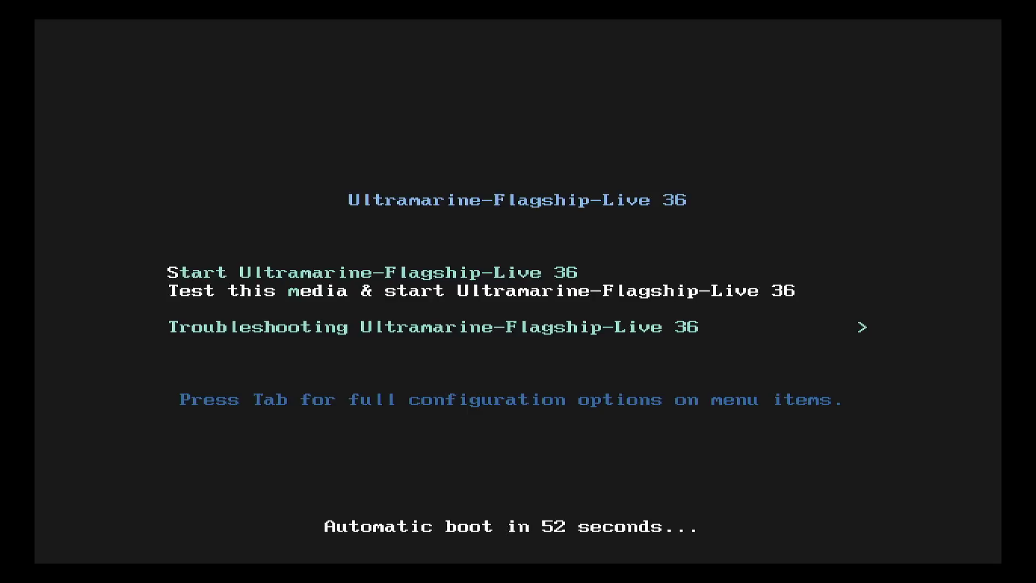
Step: Boot Start Ultramarine-Flagship-Live 36 from the USB and launch Install to Hard Drive
{"action": "key", "text": "Up"}
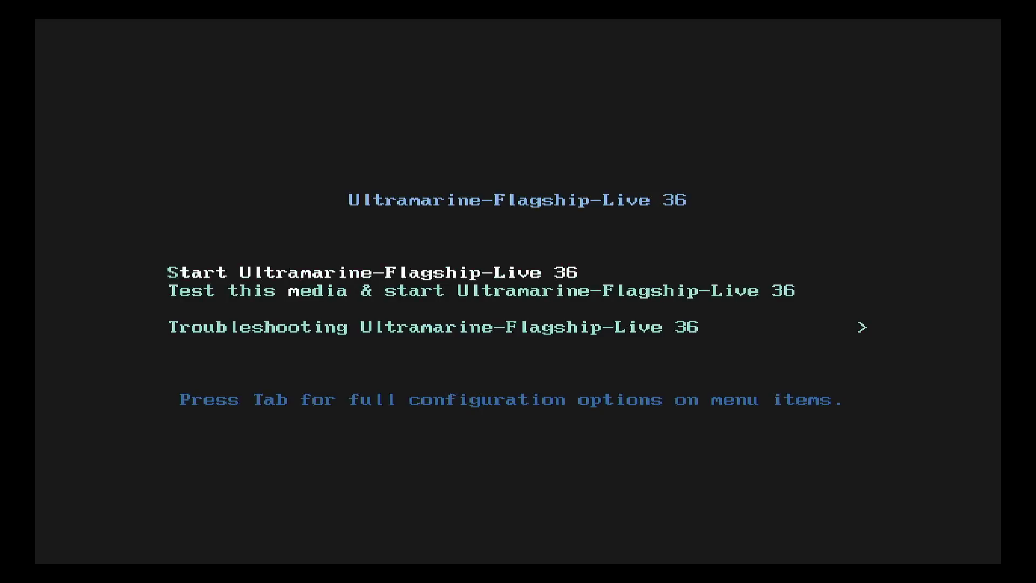
{"action": "key", "text": "Return"}
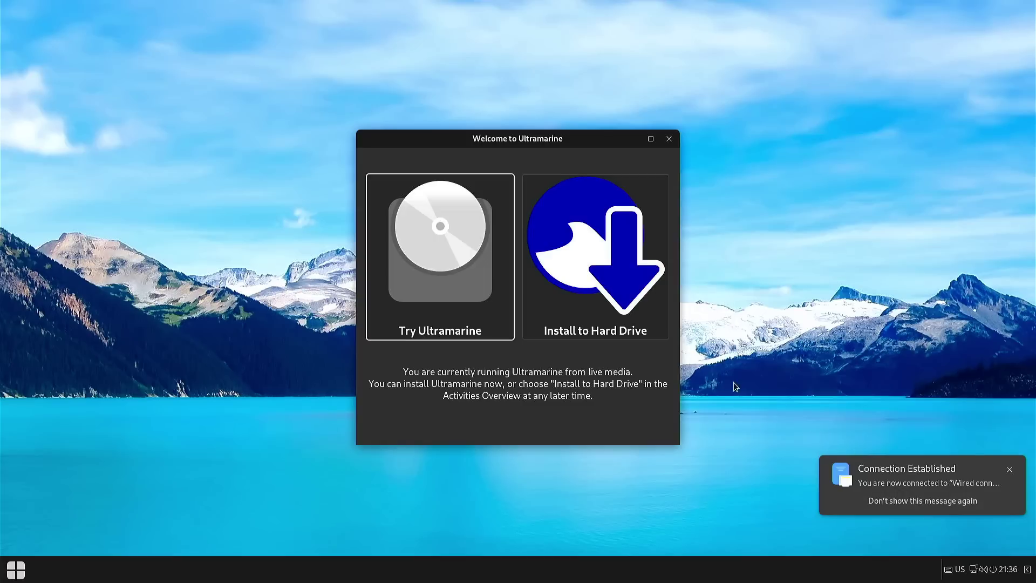
{"action": "left_click", "coordinate": [593, 280]}
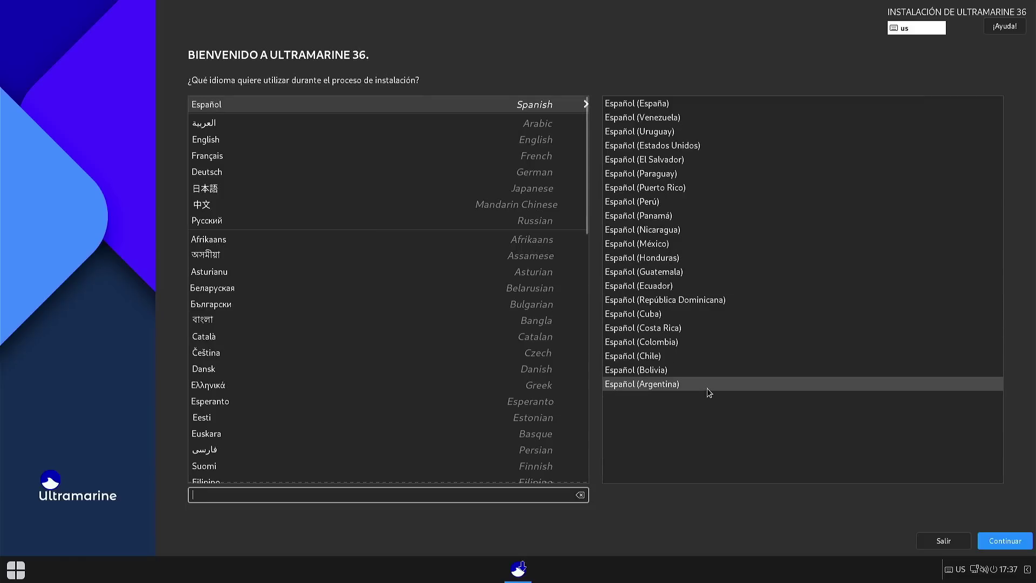
Step: Keep Spanish as the language and confirm the GIGABYTE disk with automatic partitioning
{"action": "left_click", "coordinate": [1005, 541]}
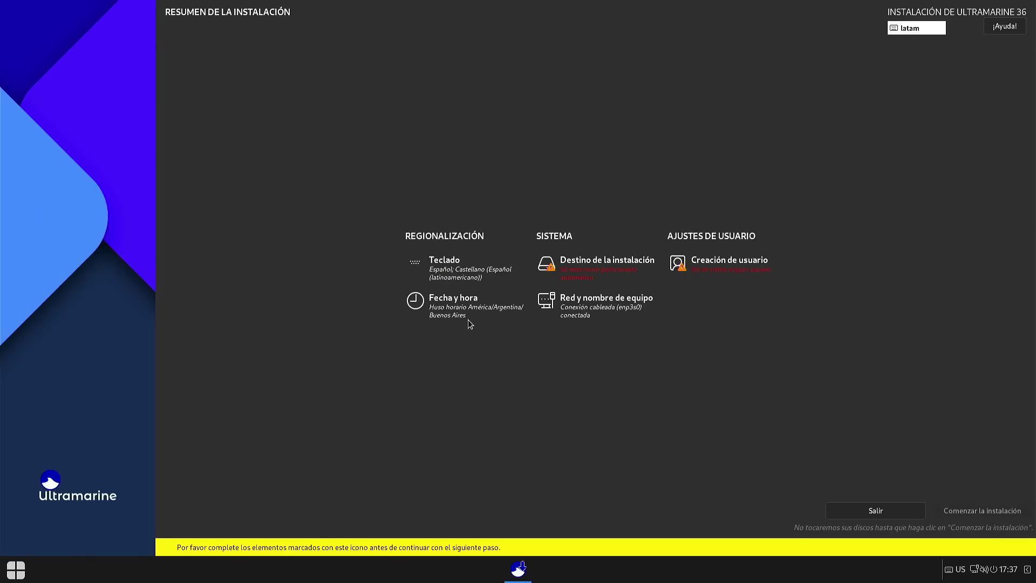
{"action": "left_click", "coordinate": [586, 262]}
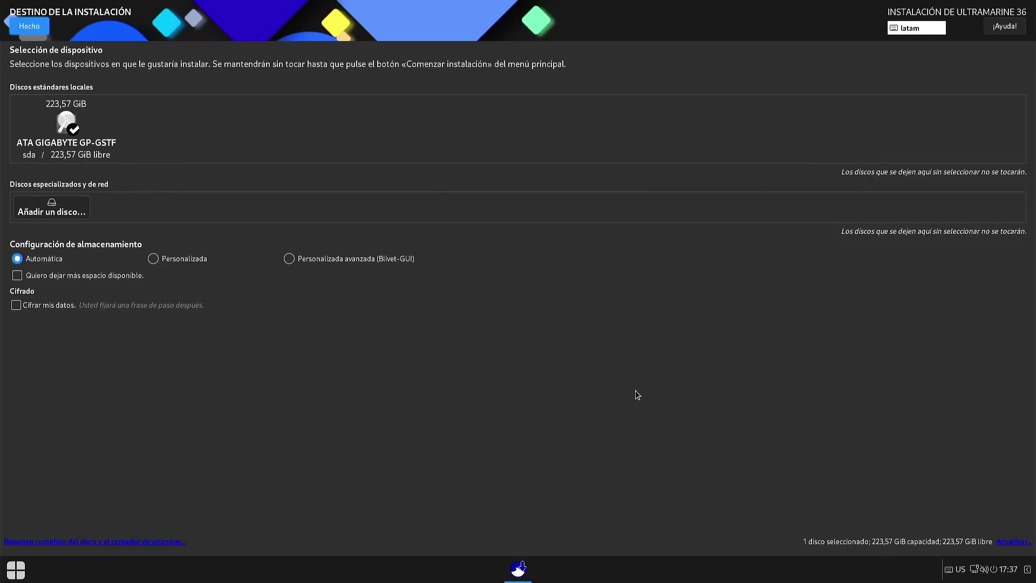
{"action": "left_click", "coordinate": [29, 26]}
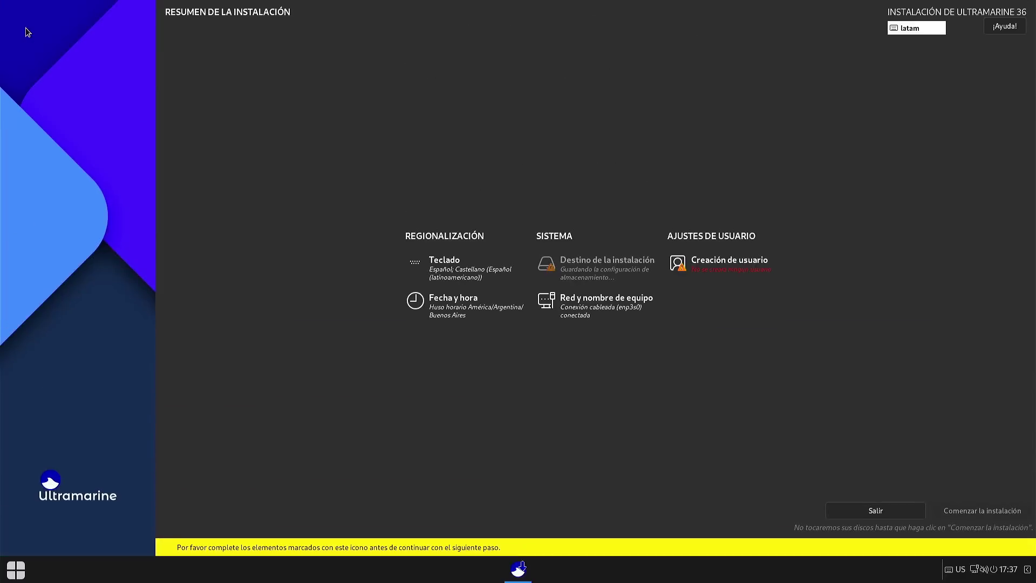
Step: In Creación de usuario, enter the user's name and the account password twice
{"action": "left_click", "coordinate": [736, 270]}
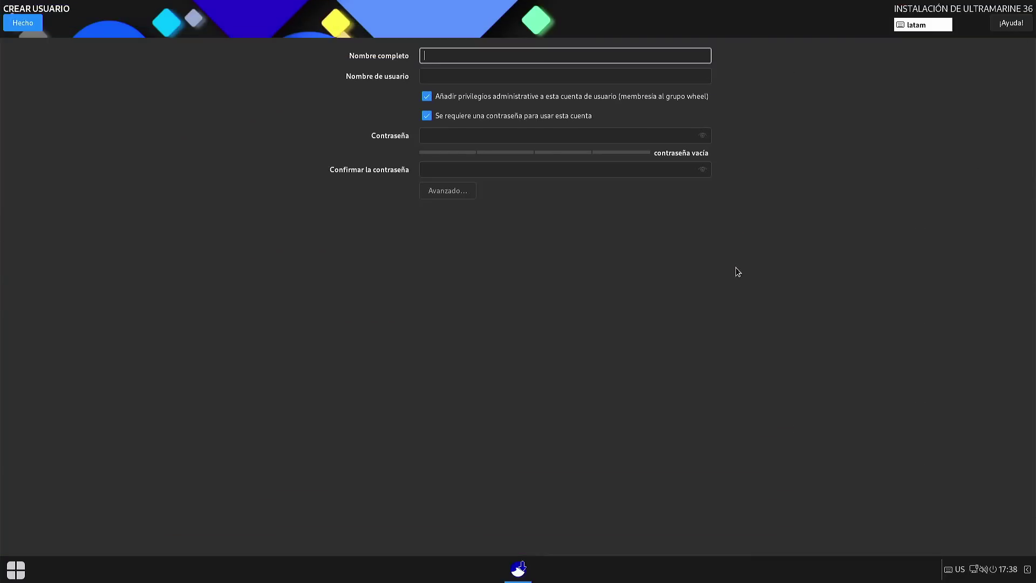
{"action": "type", "text": "carlos"}
{"action": "left_click", "coordinate": [430, 135]}
{"action": "type", "text": "•••••••••"}
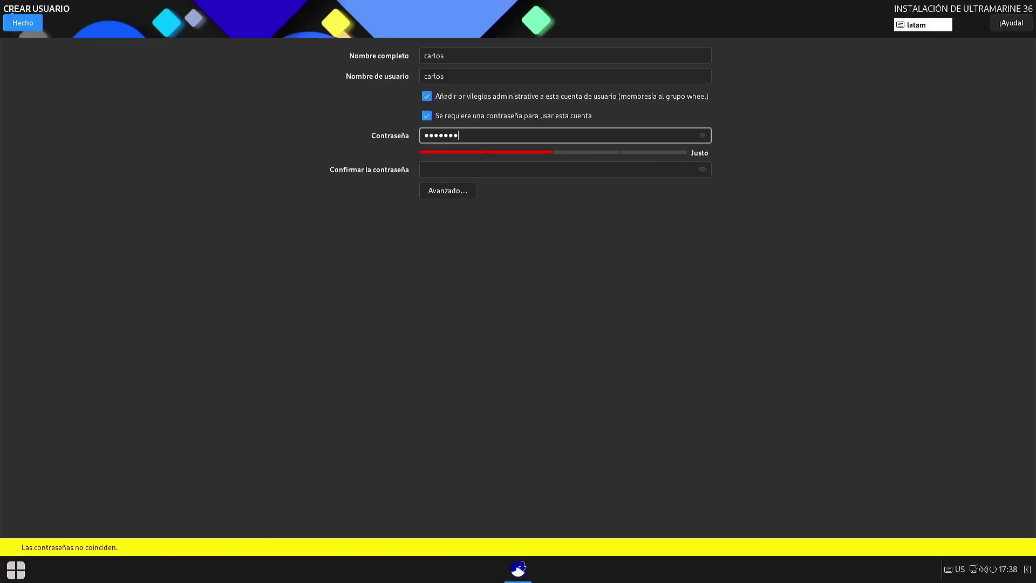
{"action": "left_click", "coordinate": [420, 174]}
{"action": "type", "text": "••••••"}
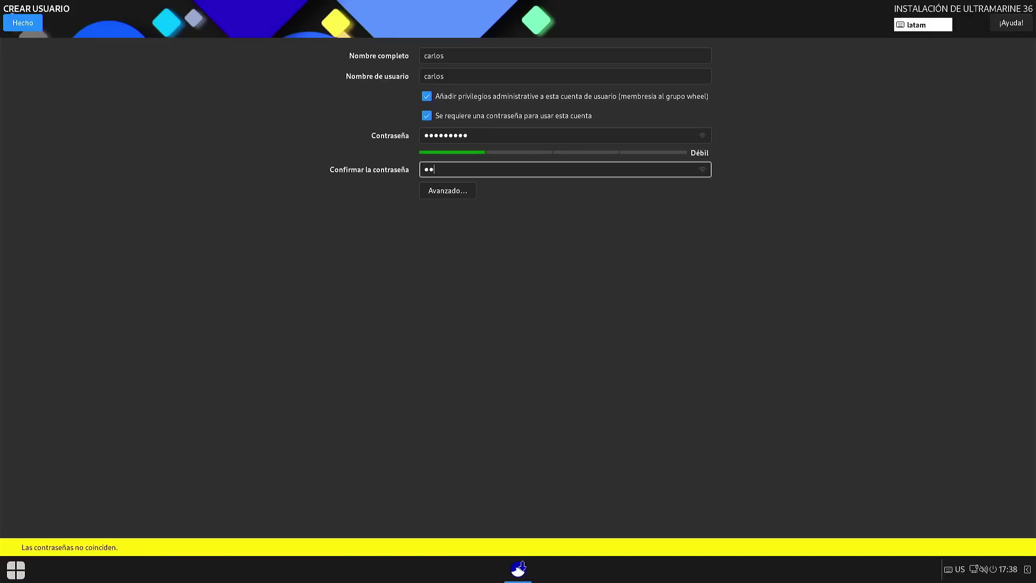
{"action": "type", "text": "•••"}
Step: Accept the weak password, then run Comenzar la instalación and Finalizar la instalación
{"action": "left_click", "coordinate": [18, 24]}
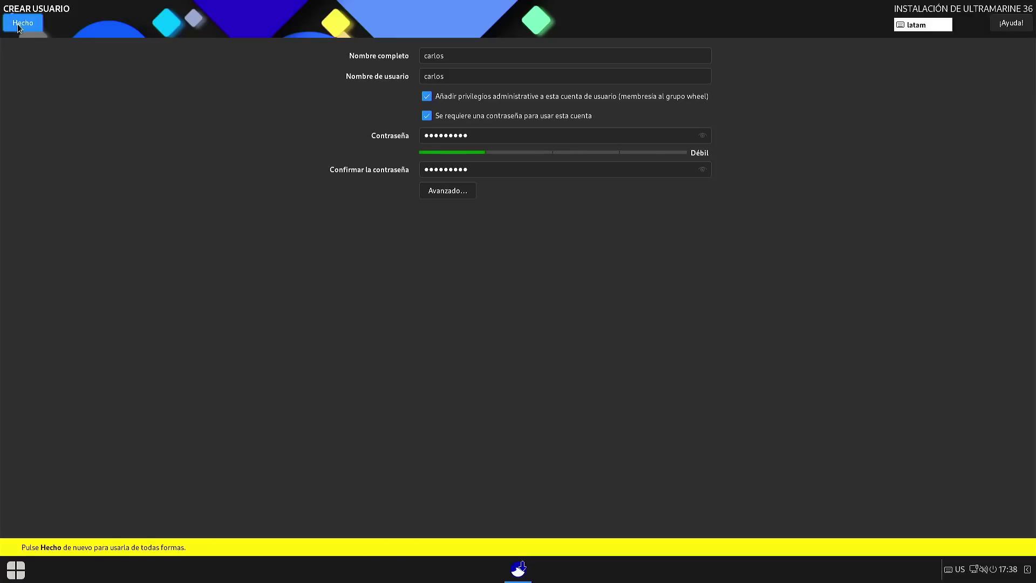
{"action": "left_click", "coordinate": [19, 23]}
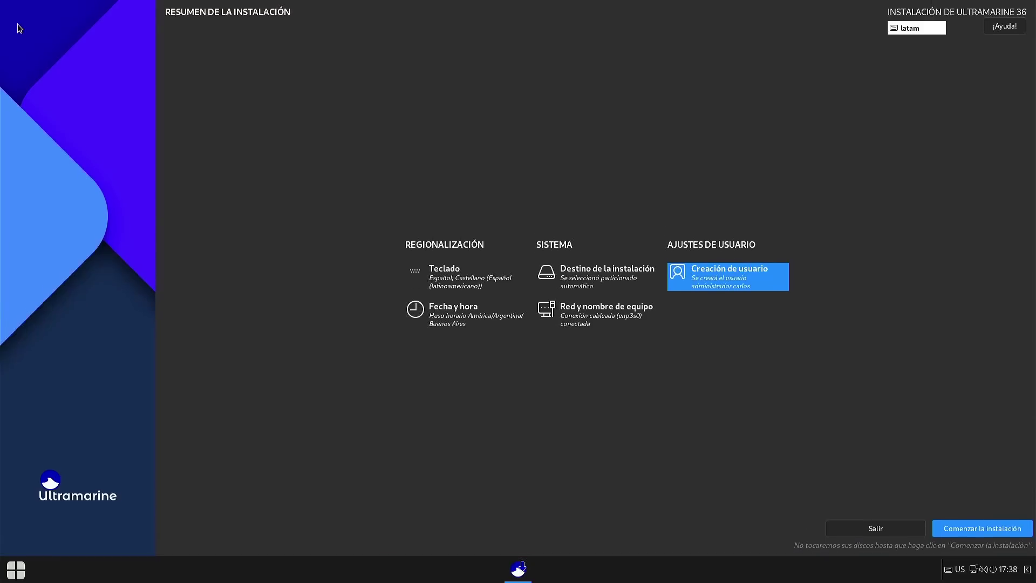
{"action": "left_click", "coordinate": [961, 529]}
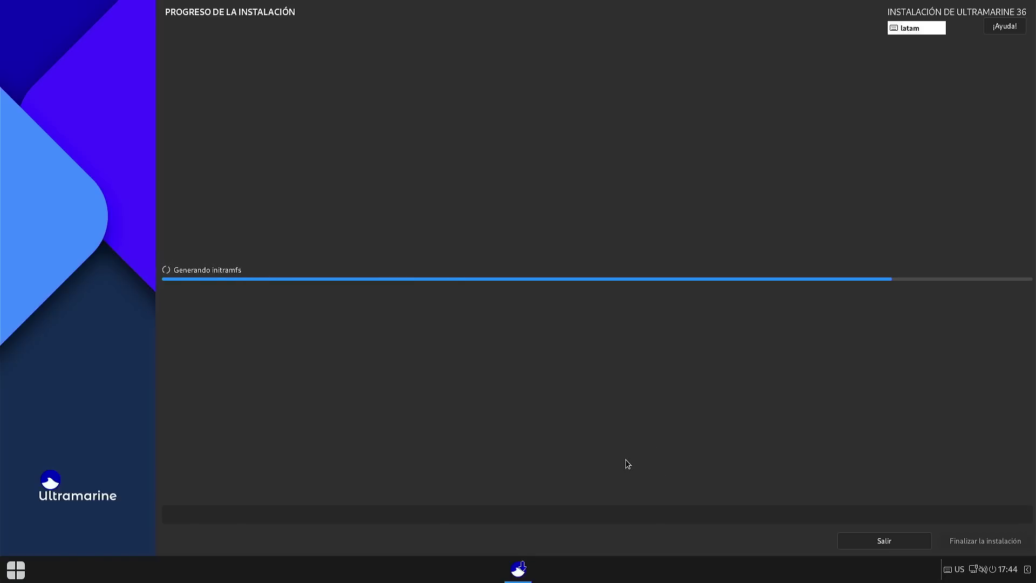
{"action": "left_click", "coordinate": [993, 542]}
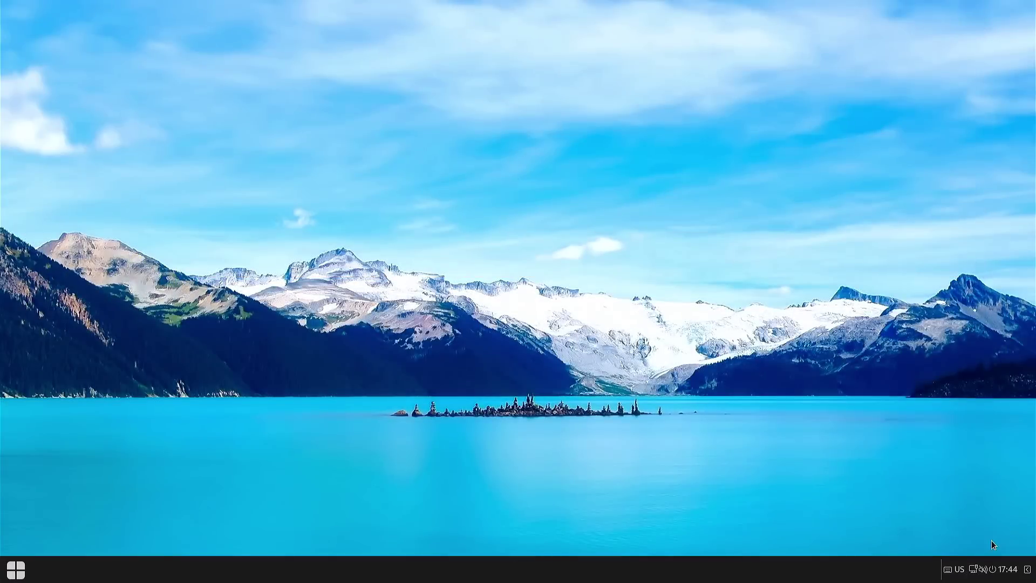
Step: Restart the computer into the installed system and confirm the restart
{"action": "left_click", "coordinate": [992, 569]}
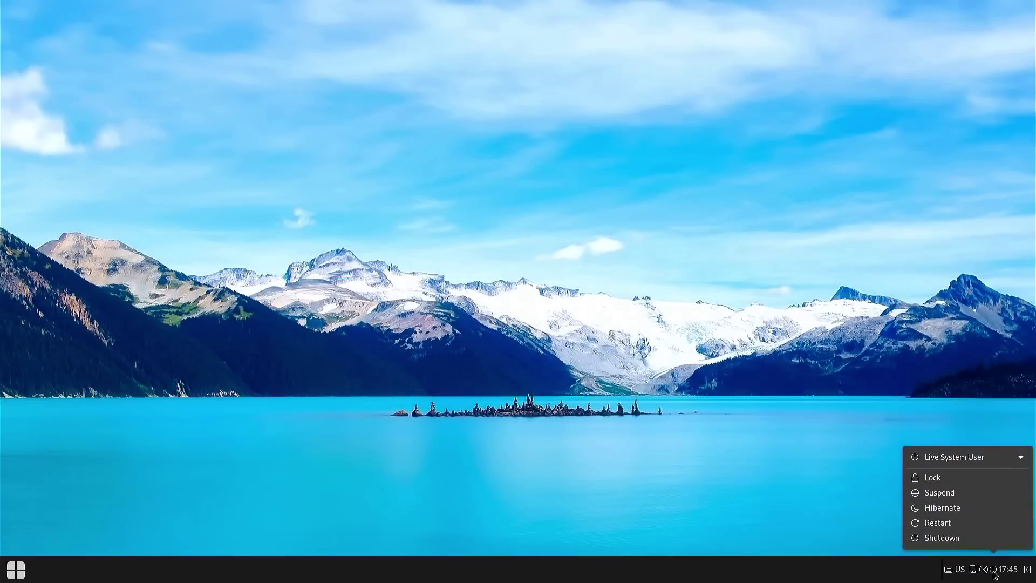
{"action": "left_click", "coordinate": [940, 527]}
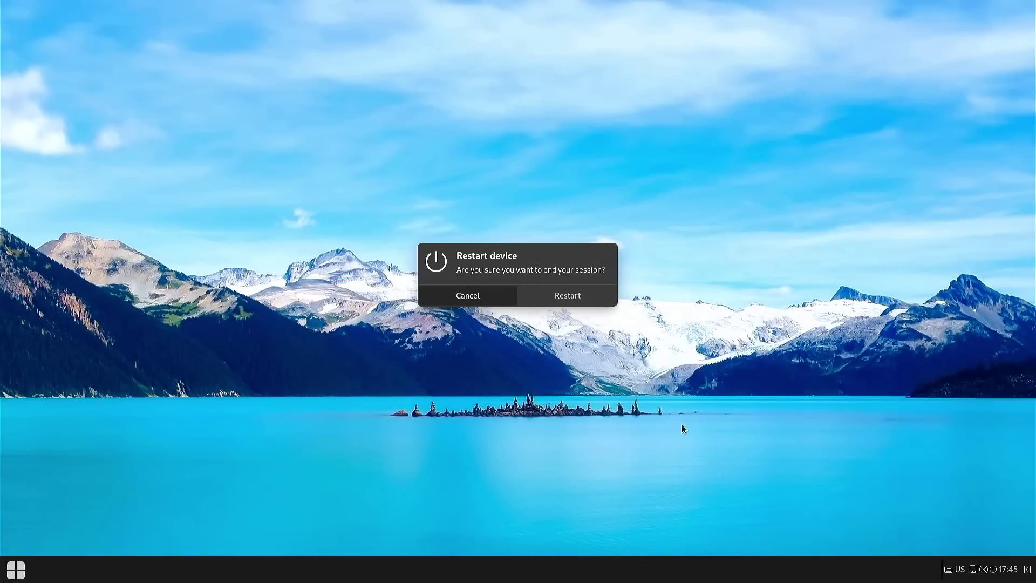
{"action": "left_click", "coordinate": [572, 295]}
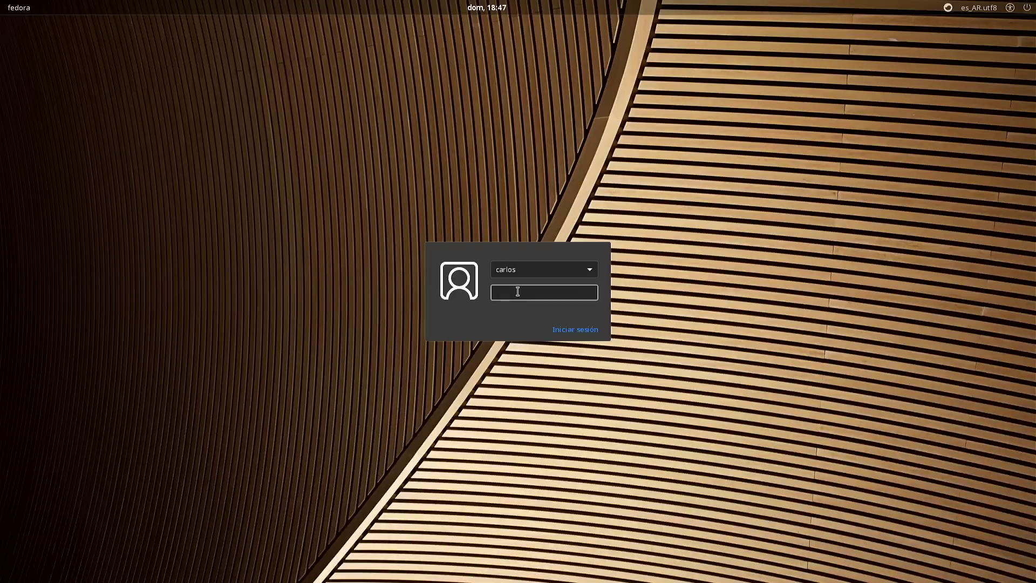
Step: Log in with the account password, dismiss the connection notice, and open the applications menu
{"action": "key", "text": "Return"}
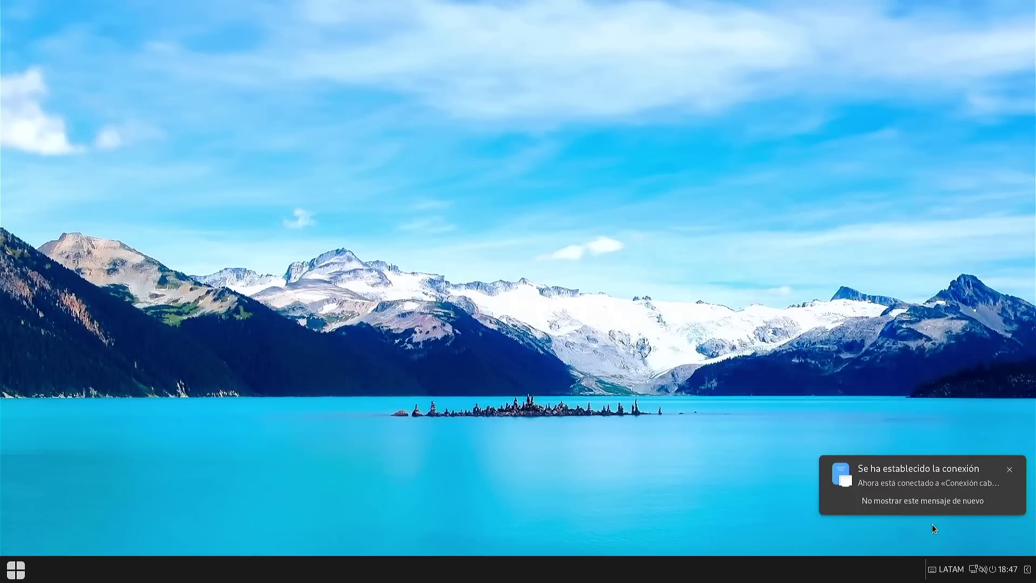
{"action": "left_click", "coordinate": [916, 505]}
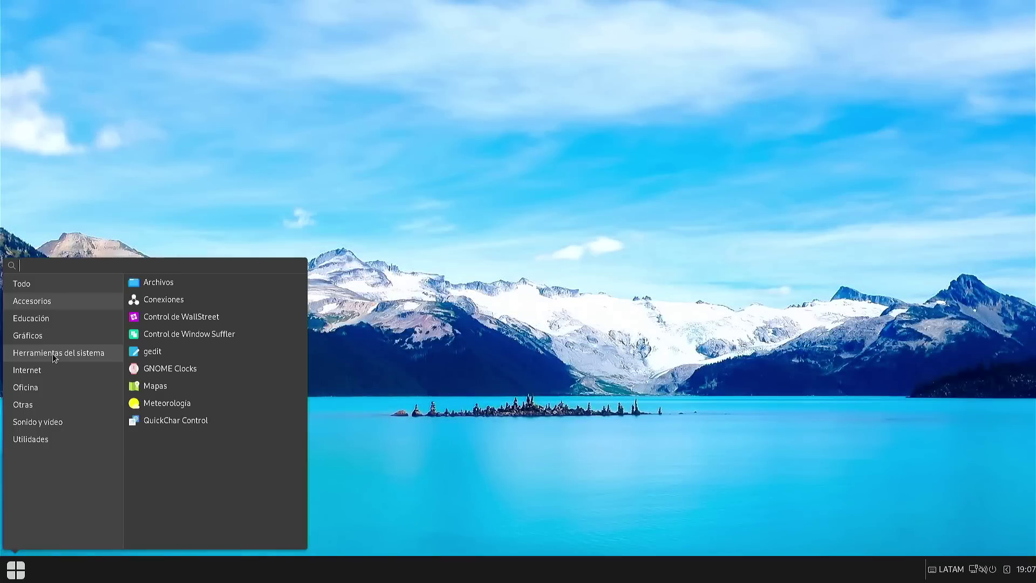
{"action": "left_click", "coordinate": [89, 356]}
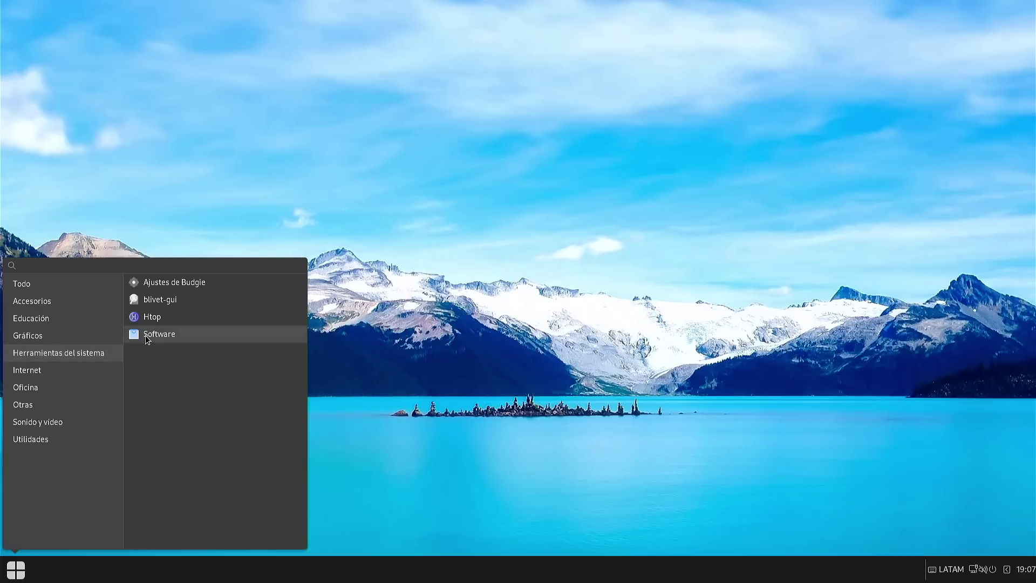
Step: Review the Actualizaciones list in Software, including Firefox 101.0, then close the store
{"action": "left_click", "coordinate": [146, 338]}
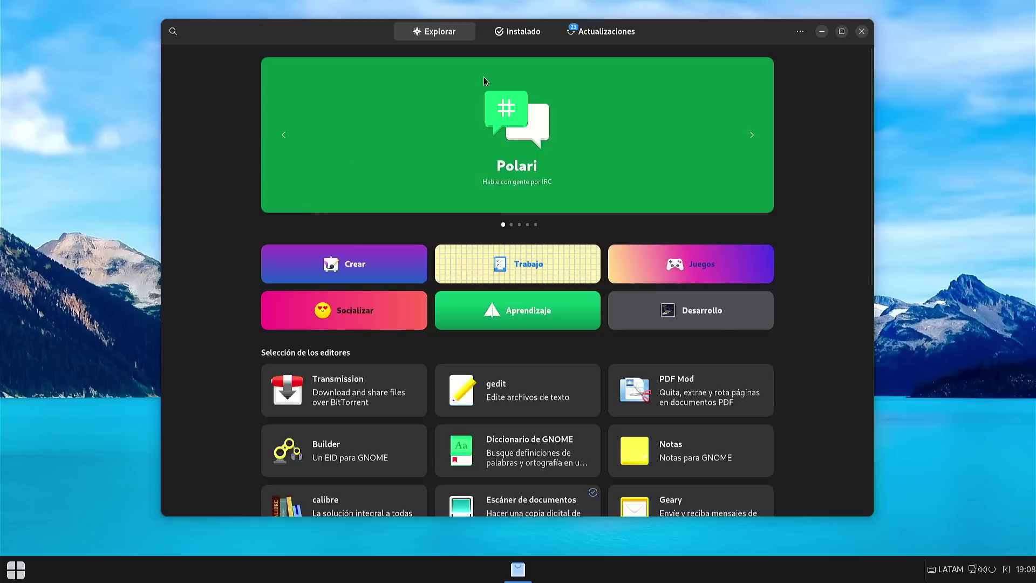
{"action": "left_click", "coordinate": [619, 36]}
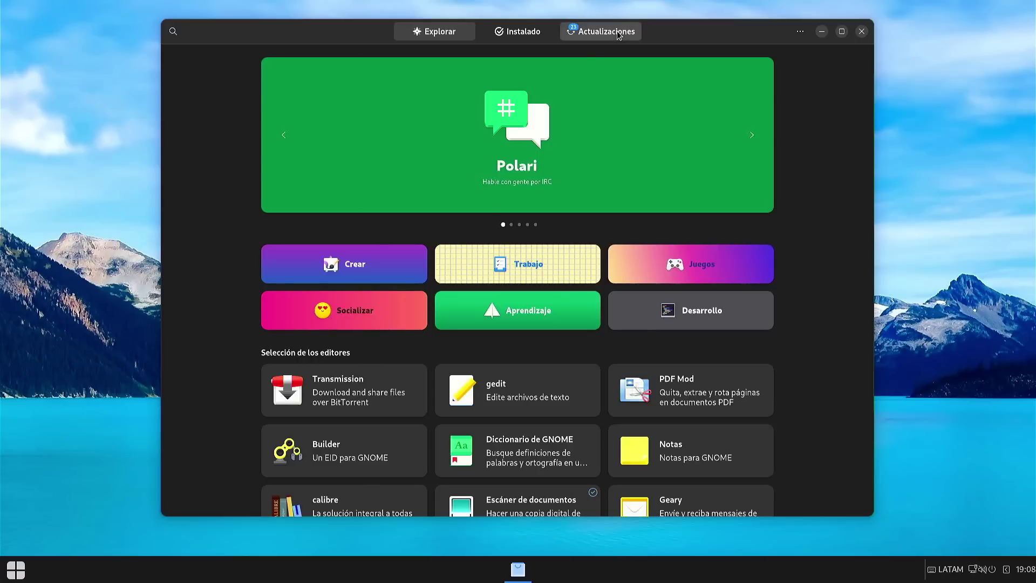
{"action": "scroll", "coordinate": [505, 269], "scroll_direction": "down", "scroll_amount": 5}
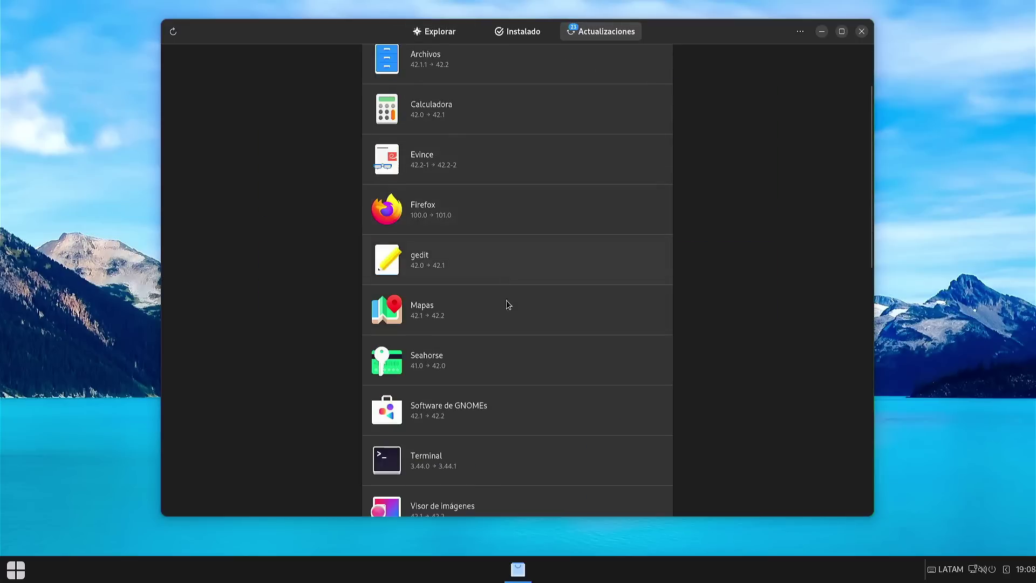
{"action": "scroll", "coordinate": [509, 319], "scroll_direction": "up", "scroll_amount": 5}
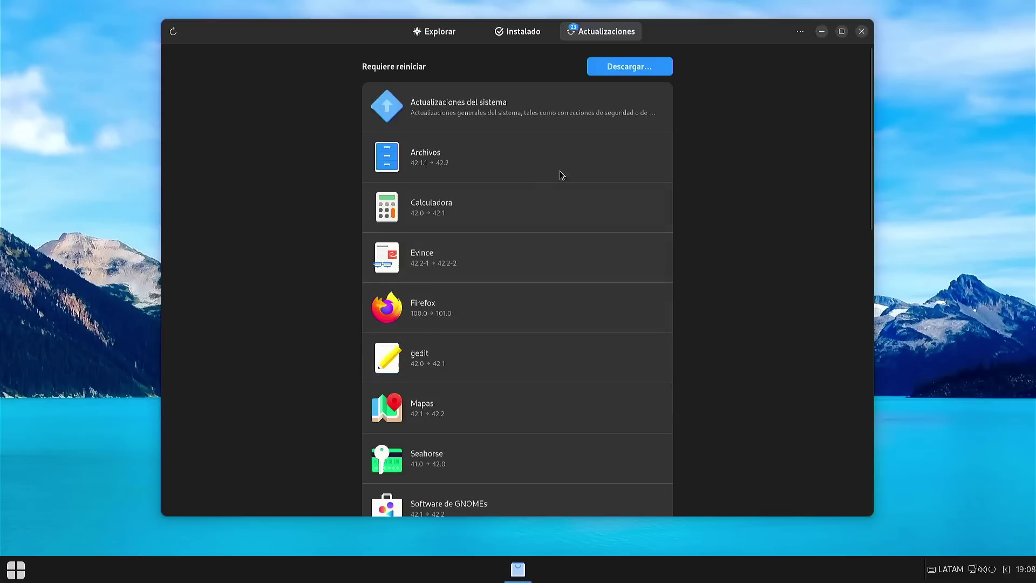
{"action": "left_click", "coordinate": [862, 31]}
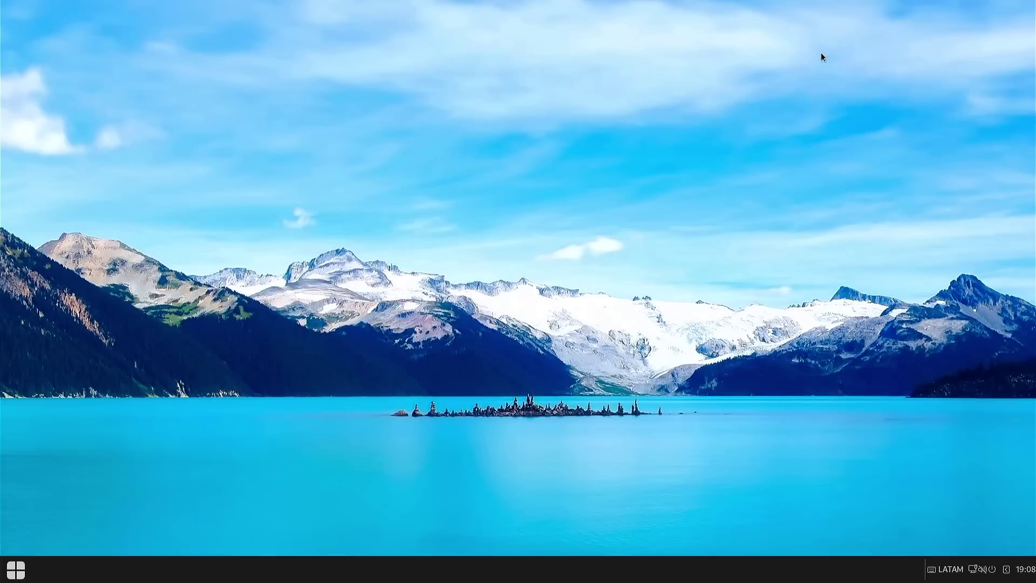
Step: Launch Terminal from the Utilidades category of the Budgie menu
{"action": "left_click", "coordinate": [16, 568]}
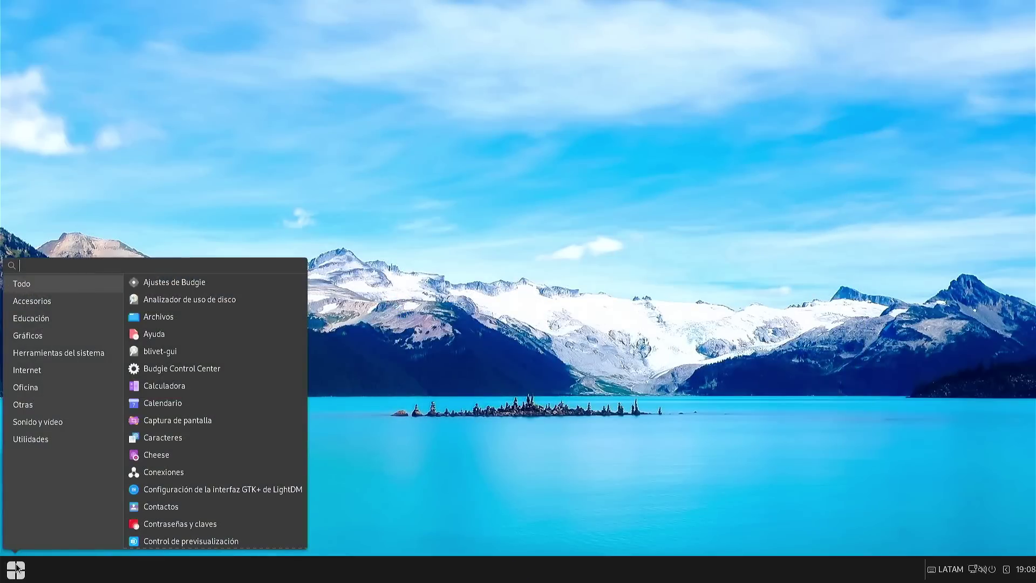
{"action": "left_click", "coordinate": [53, 435]}
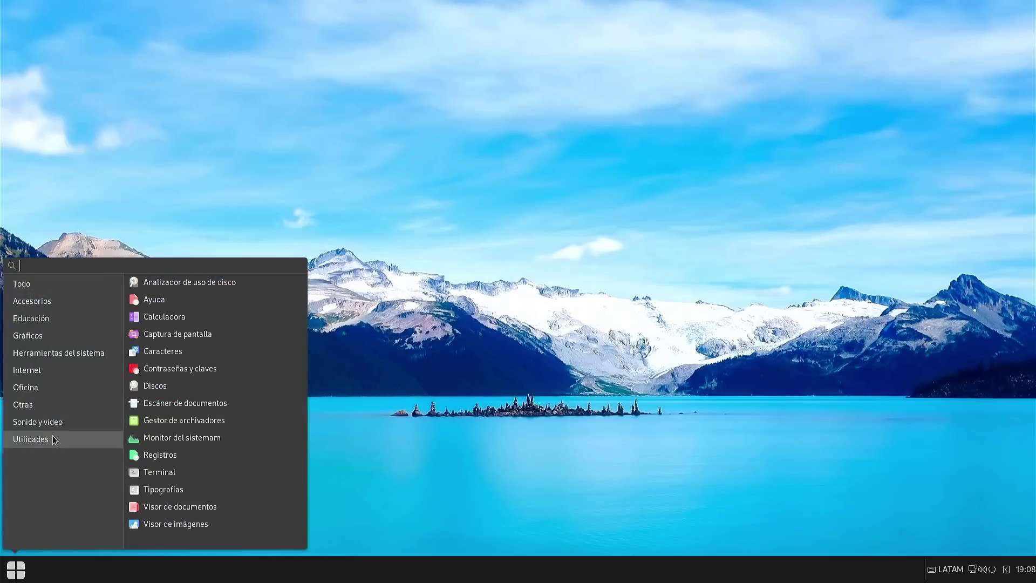
{"action": "left_click", "coordinate": [161, 473]}
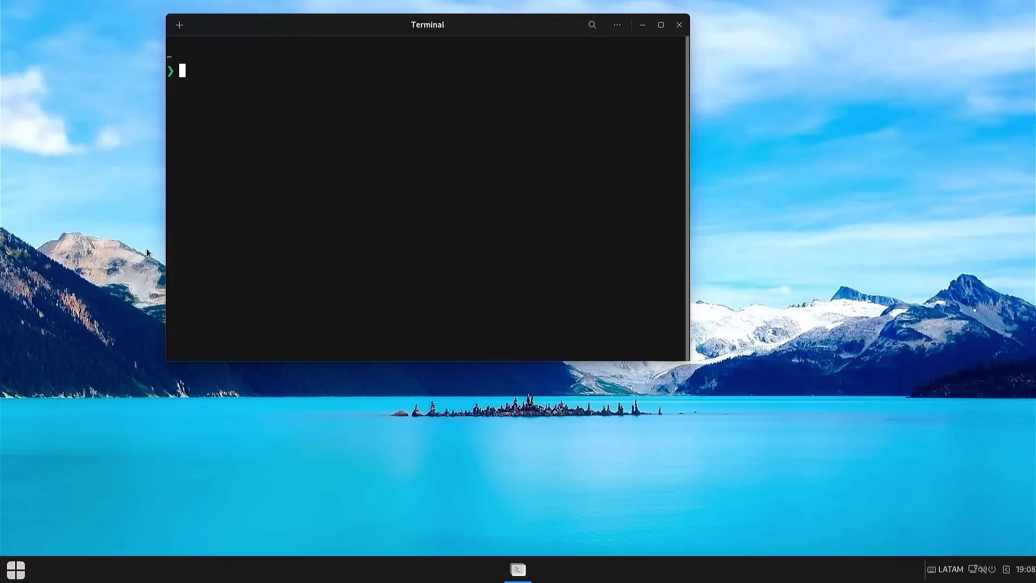
Step: Run sudo dnf update, confirm the 223 upgrades with s, and close Terminal after ¡Listo!
{"action": "type", "text": "sudo dnf update"}
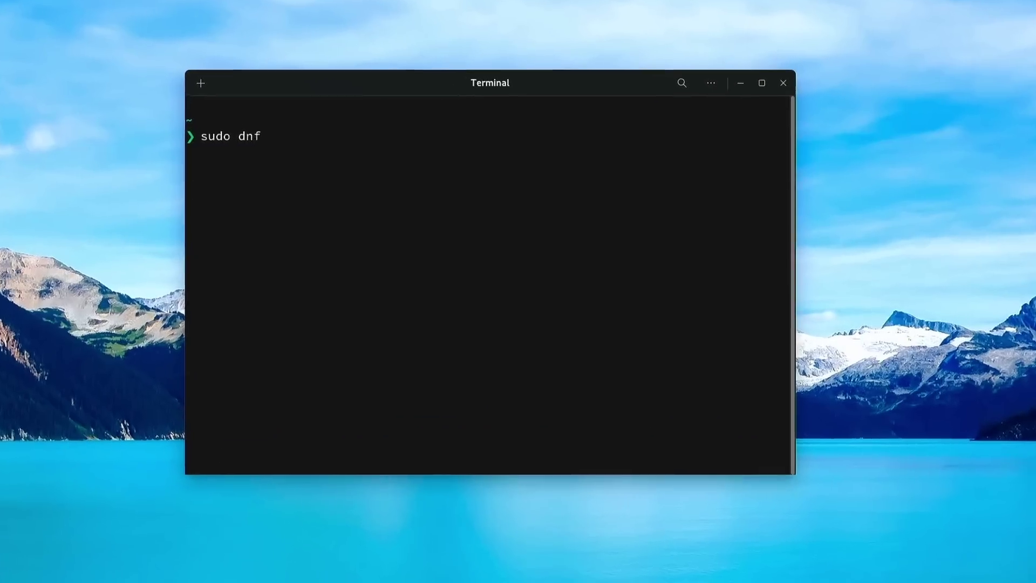
{"action": "key", "text": "Return"}
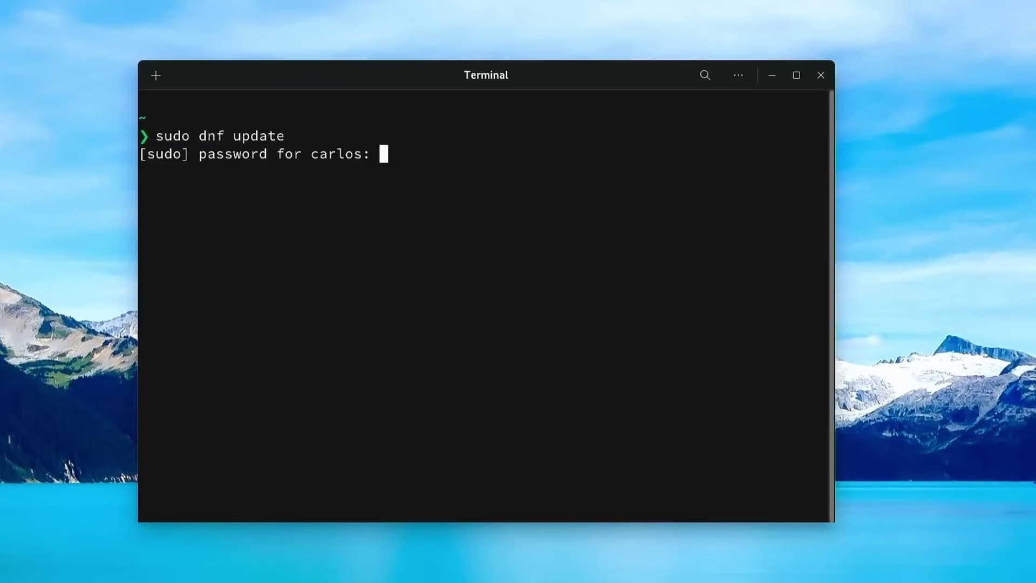
{"action": "key", "text": "Return"}
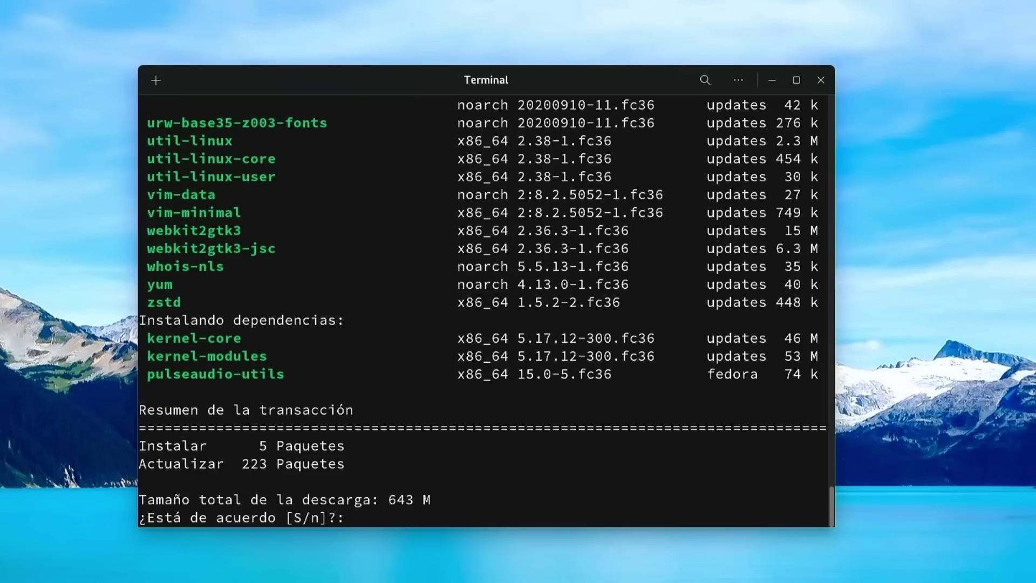
{"action": "type", "text": "s"}
{"action": "key", "text": "Return"}
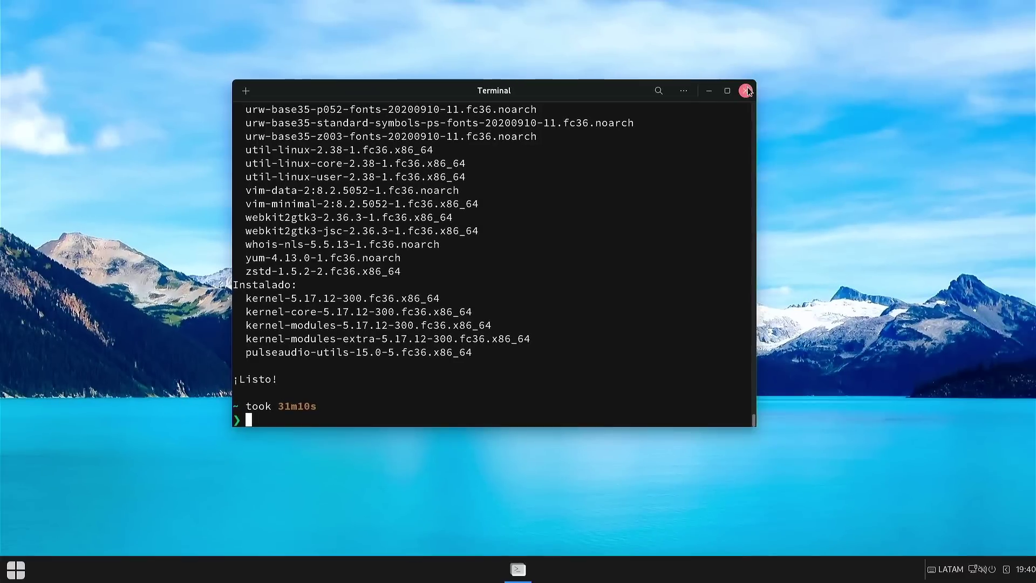
{"action": "left_click", "coordinate": [822, 81]}
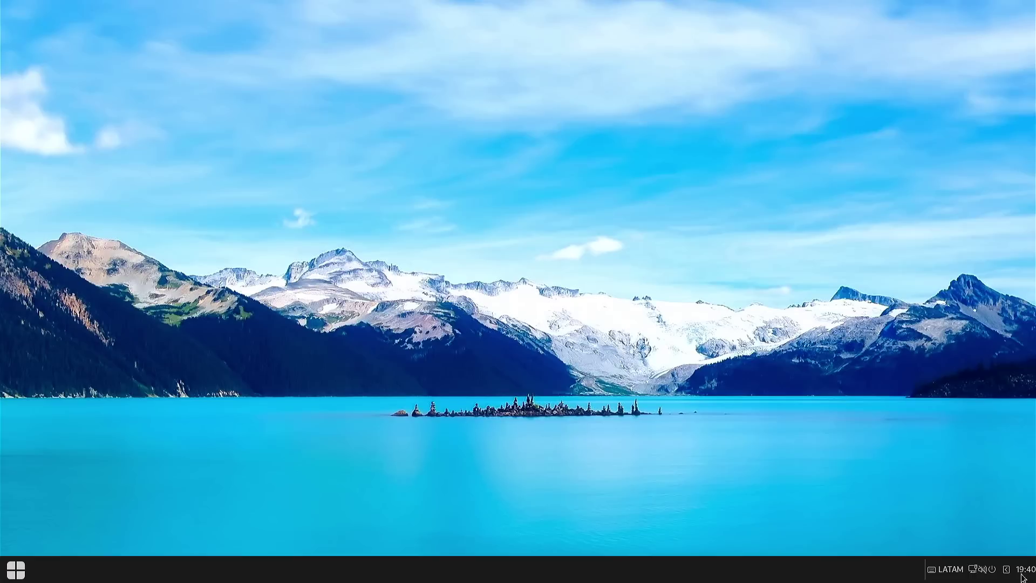
Step: Reboot via Reiniciar in the tray power menu, then open the applications menu
{"action": "left_click", "coordinate": [991, 569]}
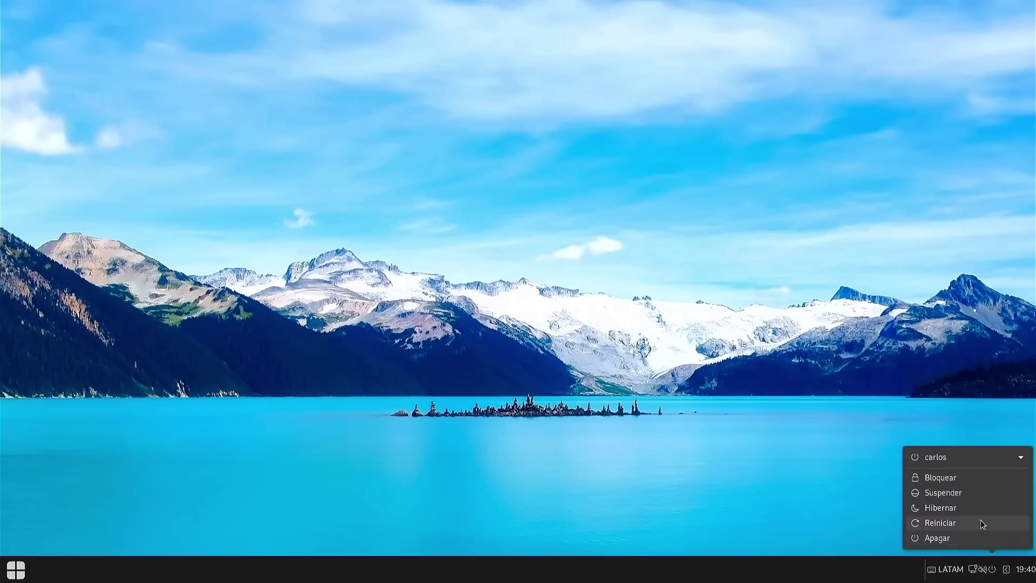
{"action": "left_click", "coordinate": [956, 523]}
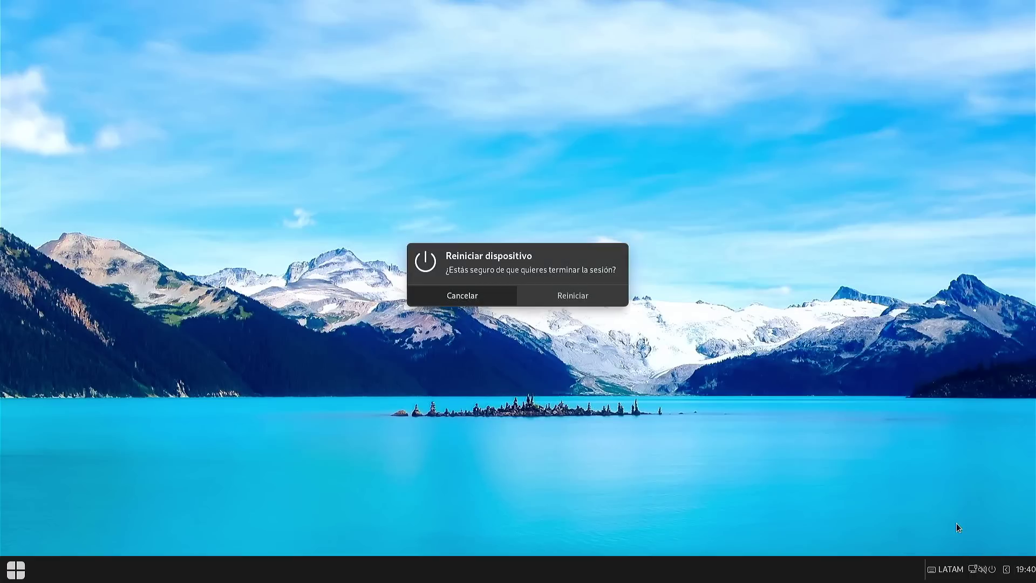
{"action": "left_click", "coordinate": [597, 302]}
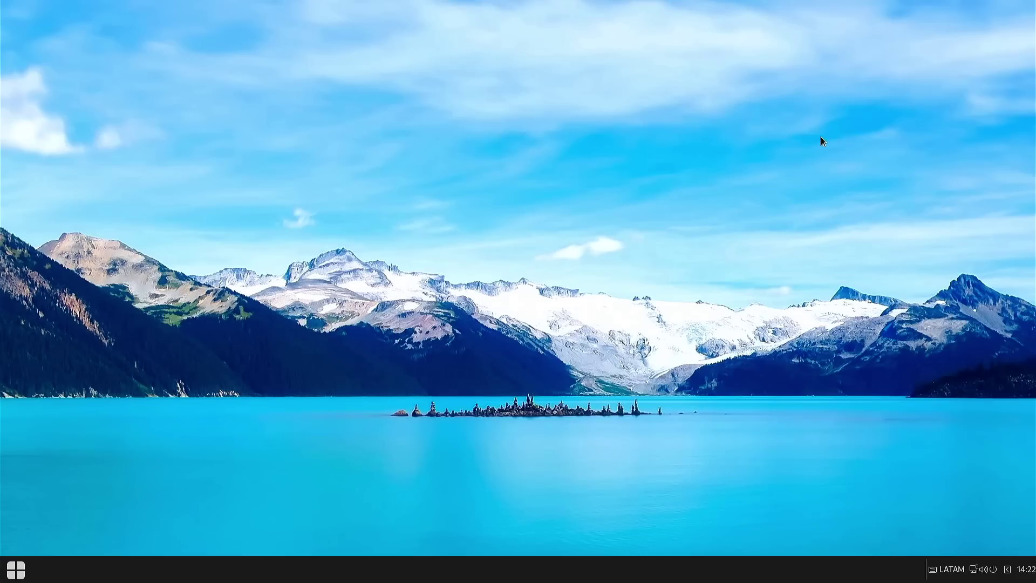
{"action": "left_click", "coordinate": [17, 568]}
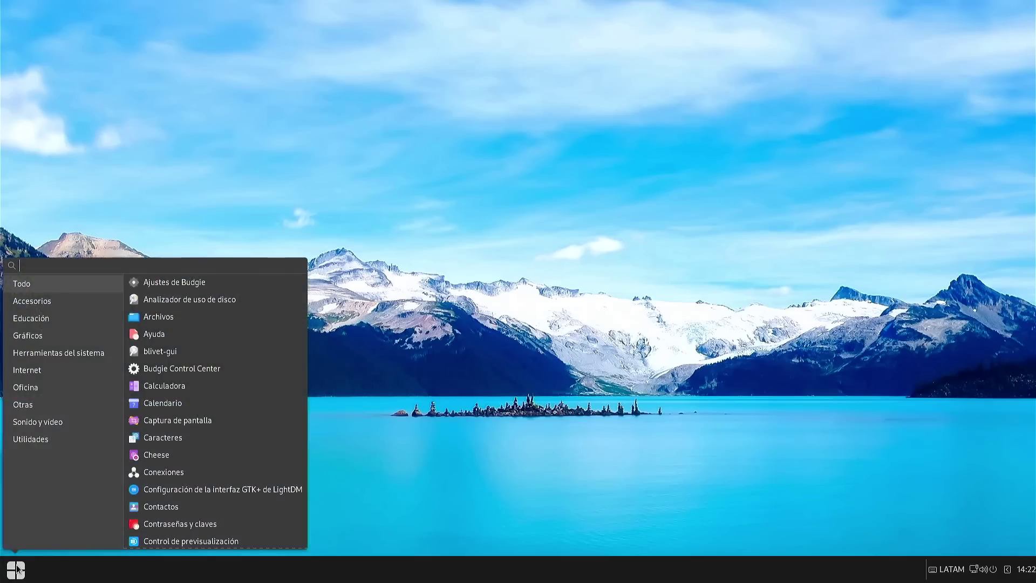
Step: Launch Terminal from the utilities and open /etc/dnf/dnf.conf in nano with sudo
{"action": "left_click", "coordinate": [69, 438]}
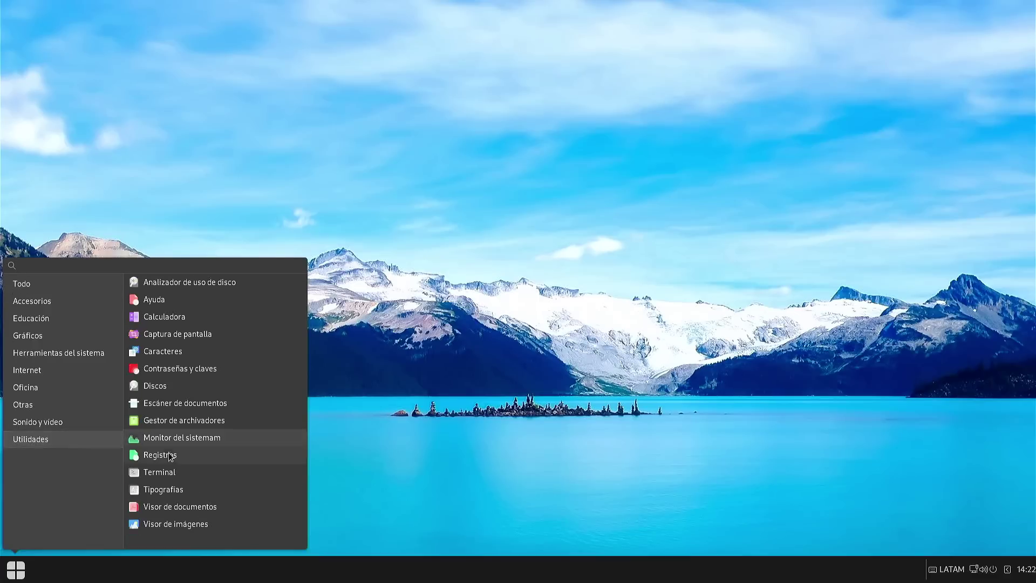
{"action": "left_click", "coordinate": [169, 473]}
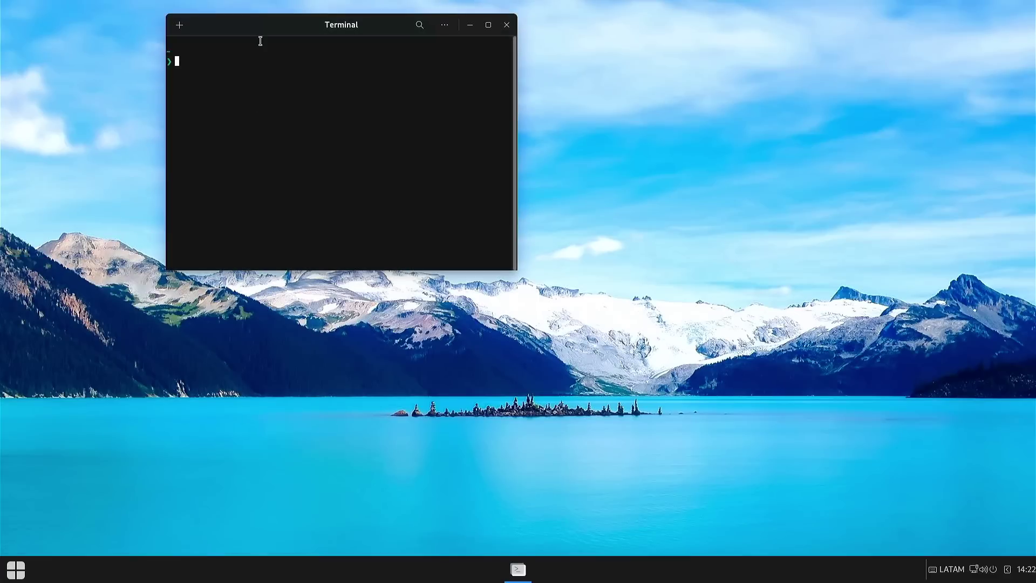
{"action": "left_click_drag", "start_coordinate": [268, 30], "coordinate": [363, 109]}
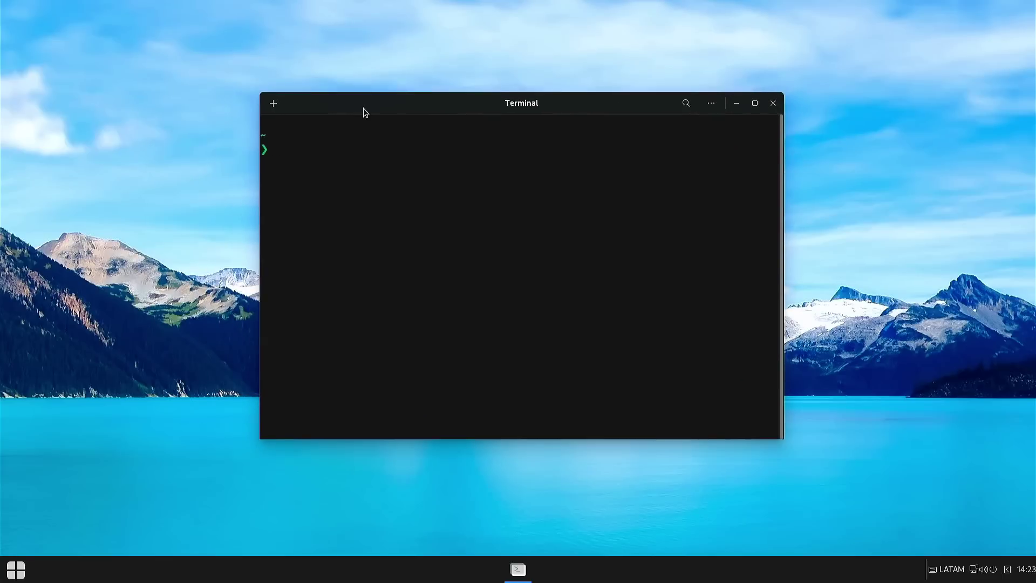
{"action": "type", "text": "sud"}
{"action": "type", "text": "o nano"}
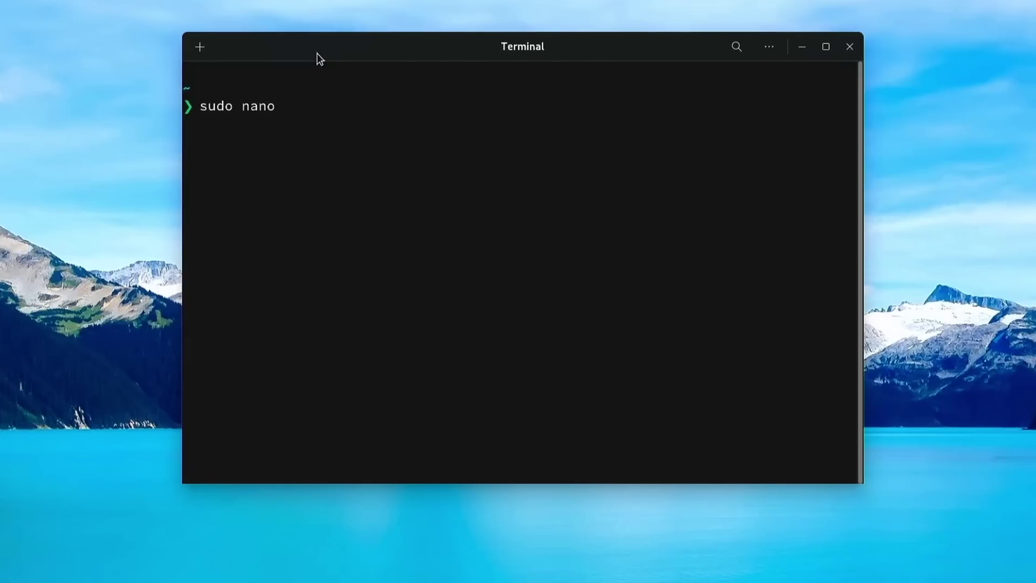
{"action": "type", "text": " /etc/dnf/dnf.conf"}
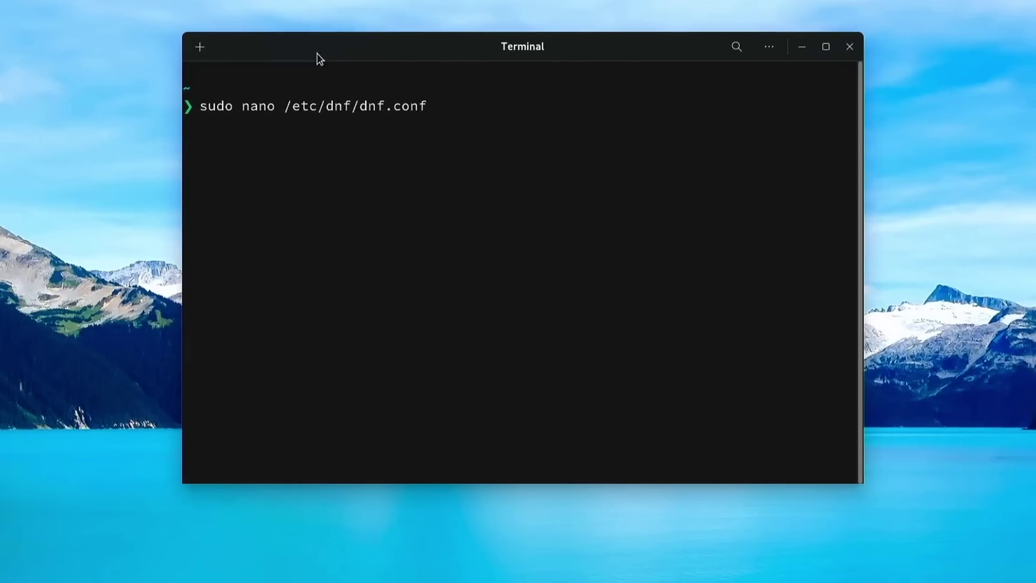
{"action": "key", "text": "Return"}
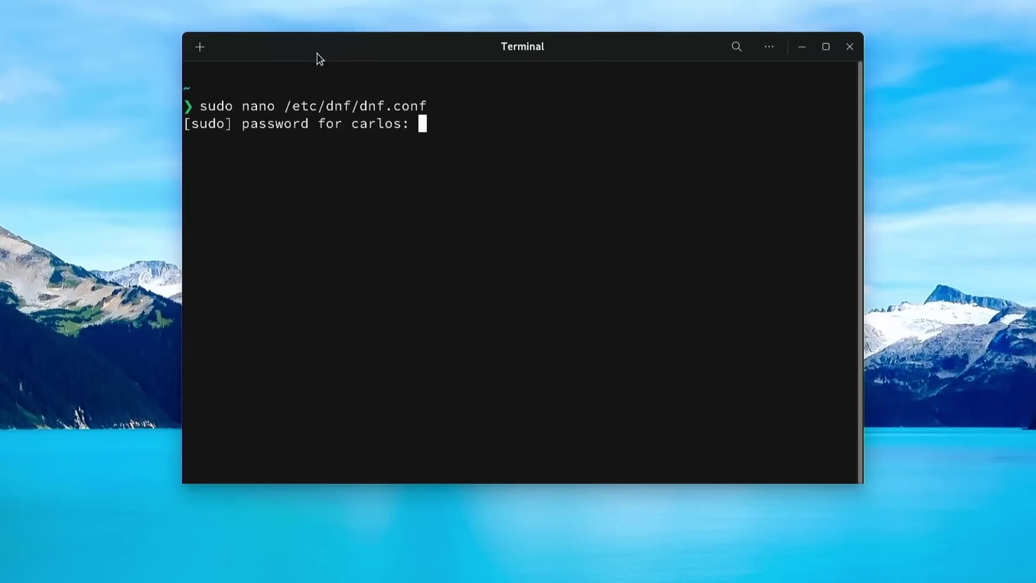
{"action": "key", "text": "Return"}
Step: Change installonly_limit from 3 to 5 and add a fastestmirror=True line
{"action": "key", "text": "Down"}
{"action": "key", "text": "Down"}
{"action": "key", "text": "Down"}
{"action": "key", "text": "Down"}
{"action": "key", "text": "Right"}
{"action": "key", "text": "Right"}
{"action": "key", "text": "Right"}
{"action": "key", "text": "Right"}
{"action": "key", "text": "Right"}
{"action": "key", "text": "Right"}
{"action": "key", "text": "Right"}
{"action": "key", "text": "Right"}
{"action": "key", "text": "Right"}
{"action": "key", "text": "Right"}
{"action": "key", "text": "Right"}
{"action": "key", "text": "Right"}
{"action": "key", "text": "Right"}
{"action": "key", "text": "Right"}
{"action": "key", "text": "Right"}
{"action": "key", "text": "Right"}
{"action": "key", "text": "Right"}
{"action": "key", "text": "Right"}
{"action": "key", "text": "Right"}
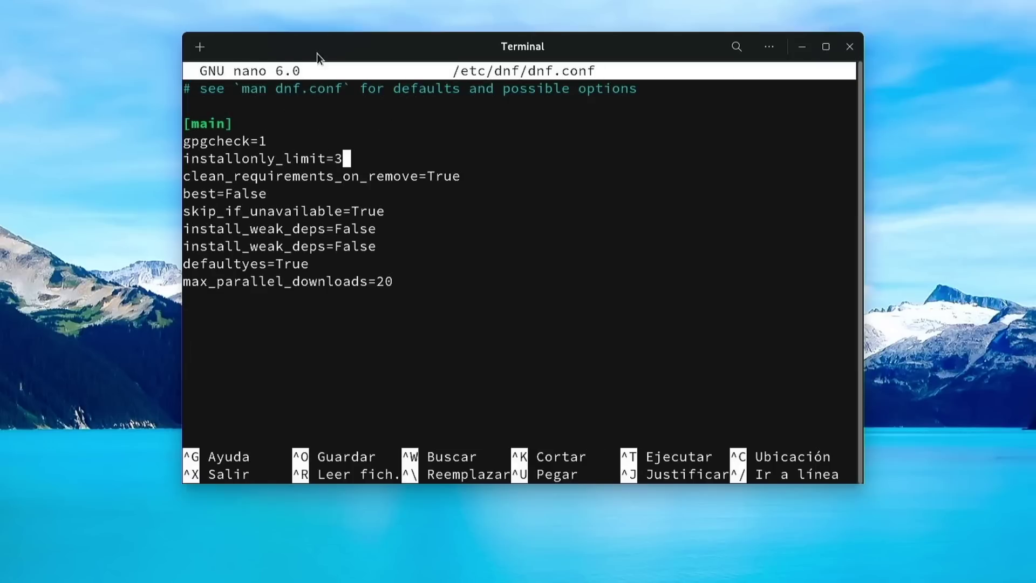
{"action": "key", "text": "BackSpace"}
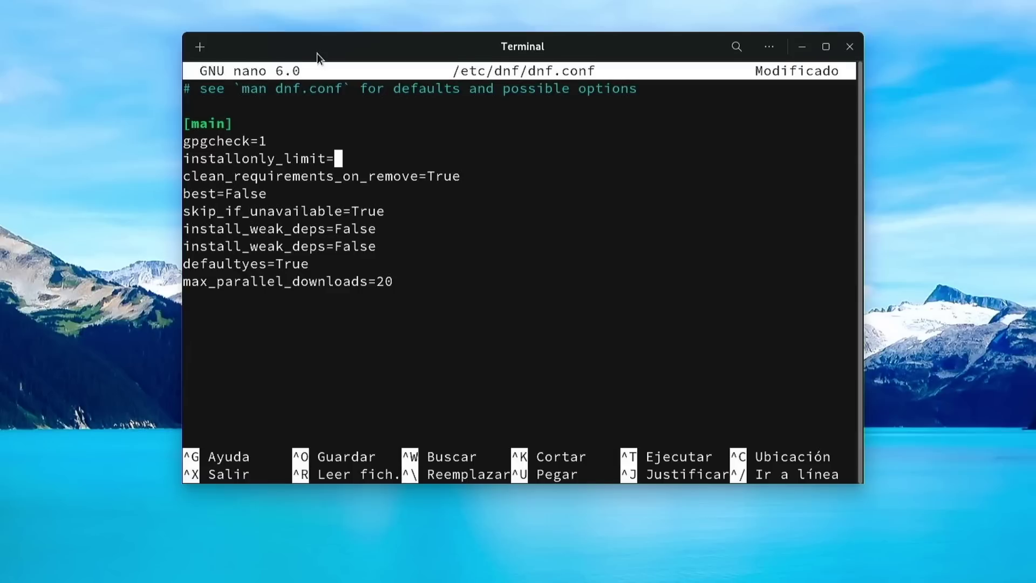
{"action": "type", "text": "5"}
{"action": "key", "text": "Down"}
{"action": "key", "text": "Down"}
{"action": "key", "text": "Down"}
{"action": "key", "text": "Down"}
{"action": "key", "text": "Down"}
{"action": "key", "text": "Down"}
{"action": "key", "text": "Down"}
{"action": "key", "text": "Right"}
{"action": "key", "text": "Right"}
{"action": "key", "text": "Right"}
{"action": "key", "text": "Right"}
{"action": "key", "text": "Right"}
{"action": "key", "text": "Right"}
{"action": "key", "text": "Right"}
{"action": "type", "text": "fastestmirror=True"}
{"action": "key", "text": "Return"}
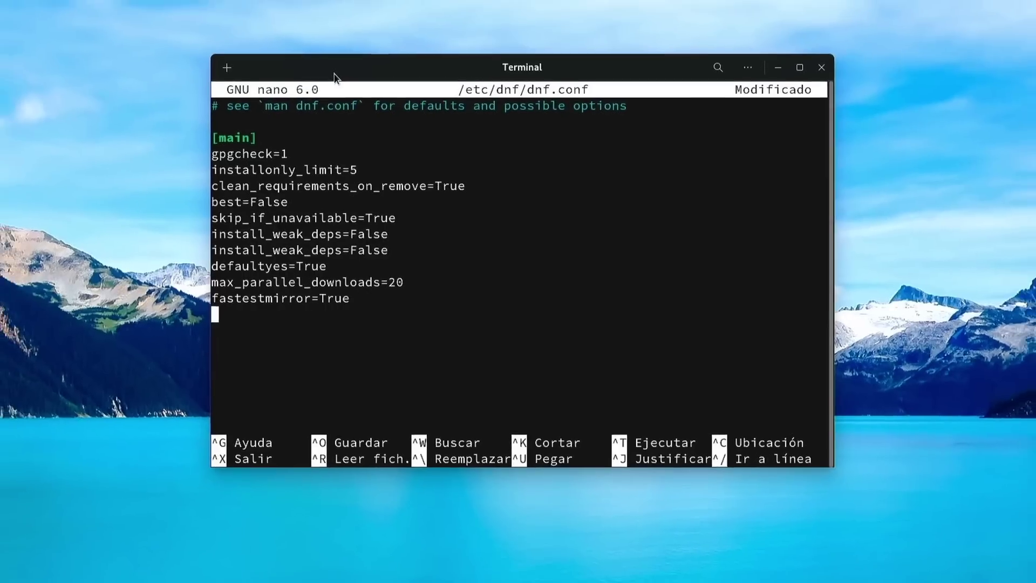
Step: Save dnf.conf, exit nano and close the terminal window
{"action": "key", "text": "ctrl+o"}
{"action": "key", "text": "Return"}
{"action": "key", "text": "ctrl+x"}
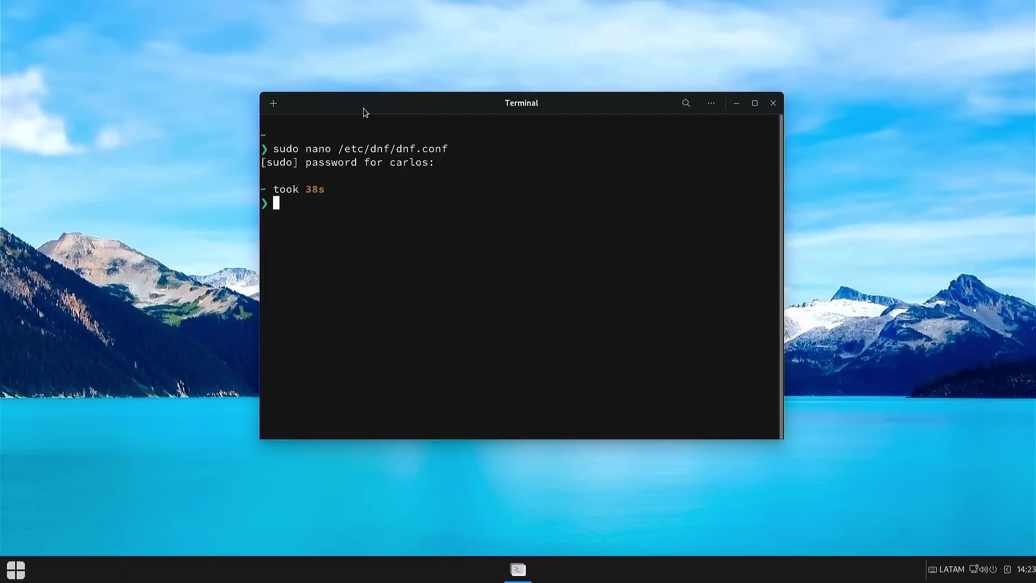
{"action": "left_click", "coordinate": [773, 103]}
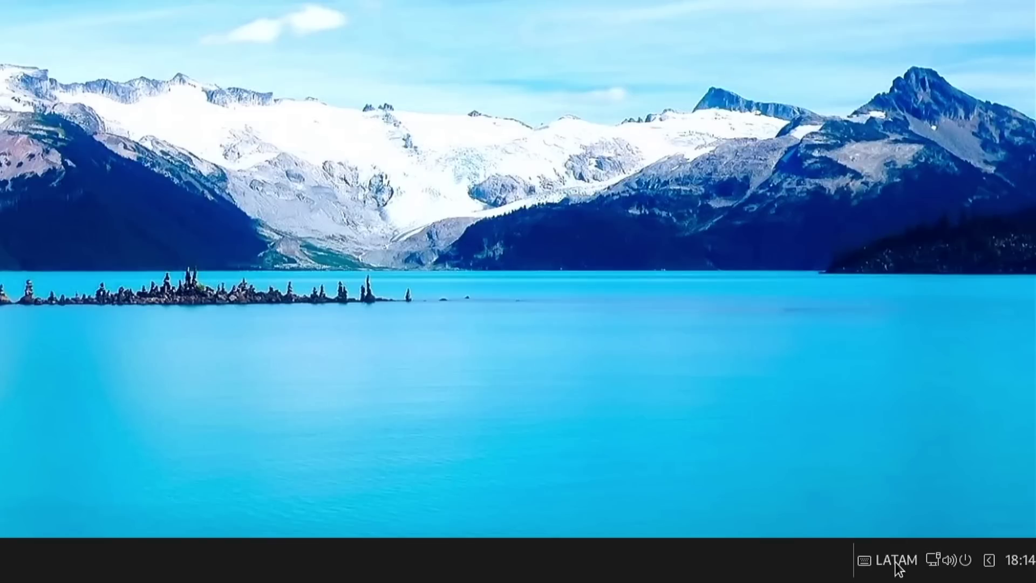
{"action": "left_click", "coordinate": [934, 561]}
{"action": "left_click", "coordinate": [950, 561]}
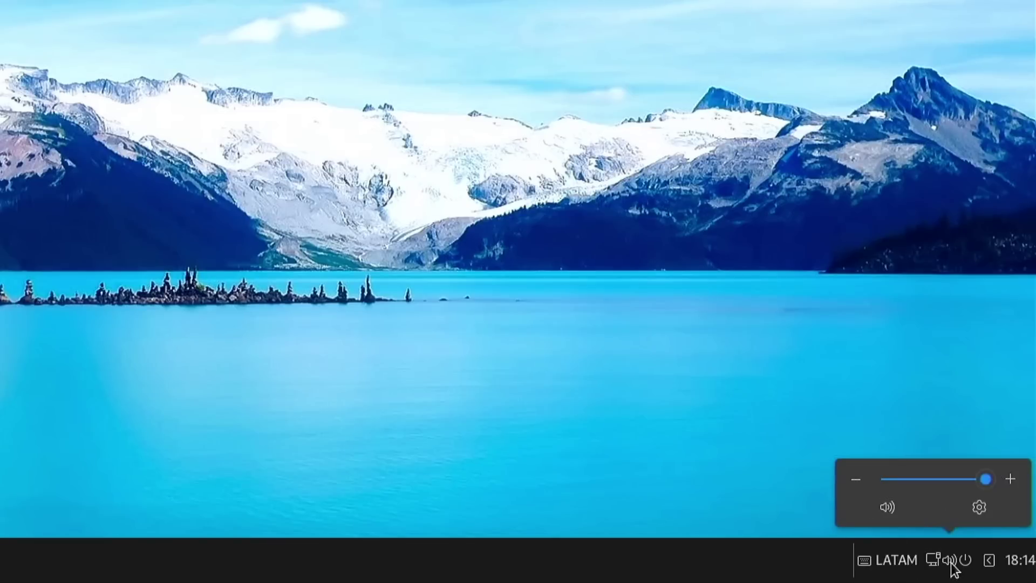
{"action": "left_click", "coordinate": [964, 561]}
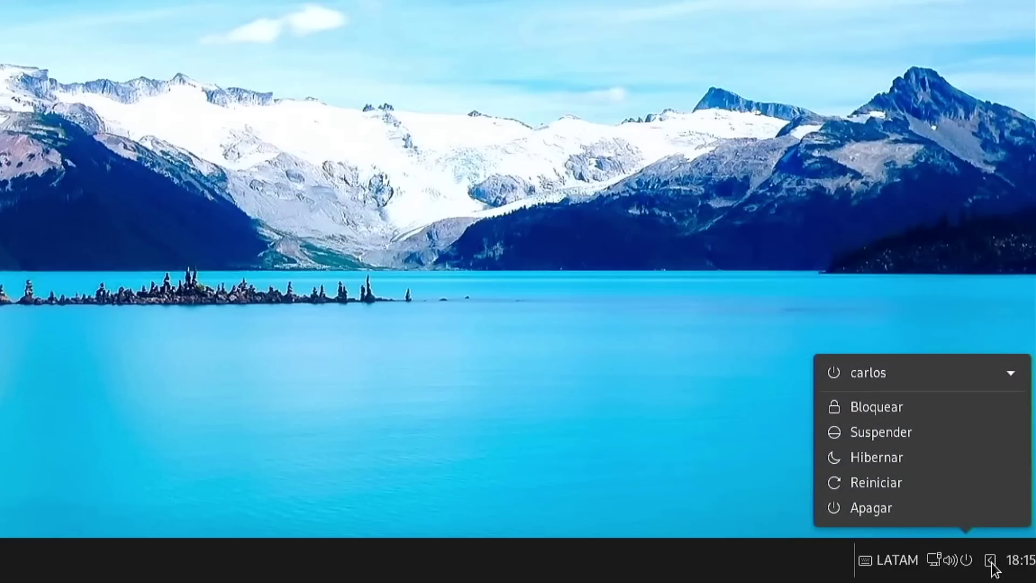
{"action": "left_click", "coordinate": [989, 561]}
{"action": "left_click", "coordinate": [993, 562]}
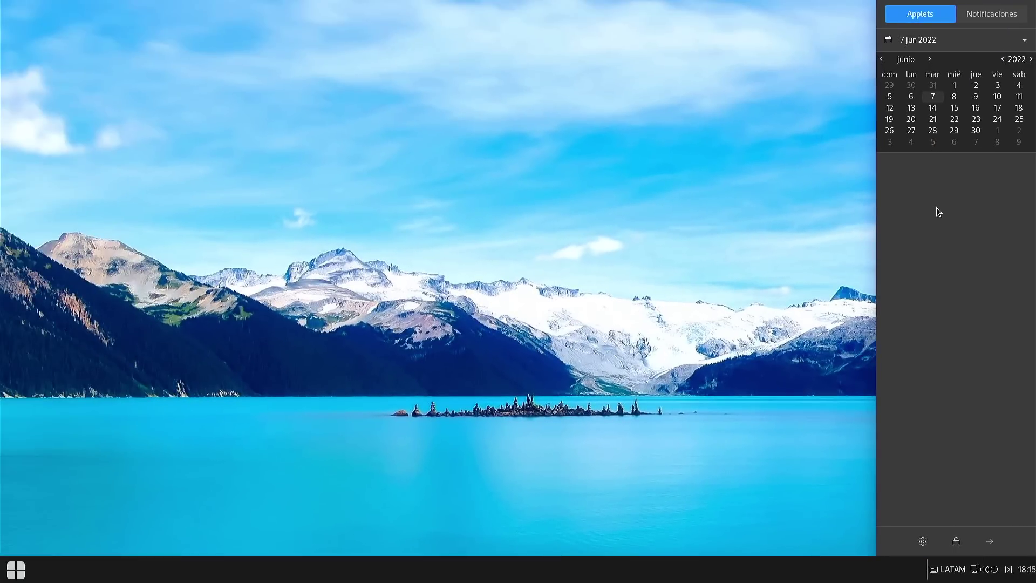
{"action": "left_click", "coordinate": [975, 19]}
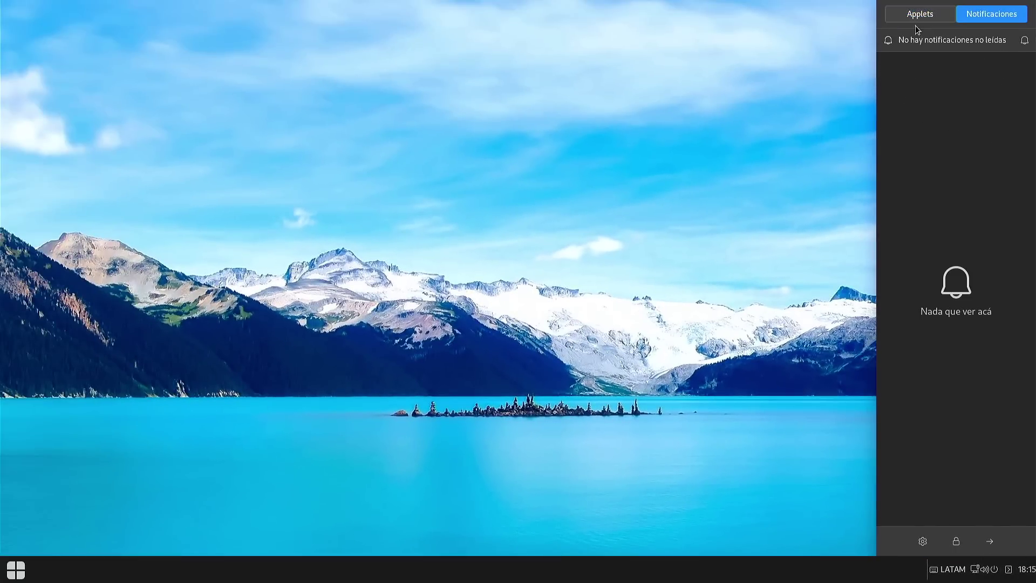
{"action": "left_click", "coordinate": [915, 19]}
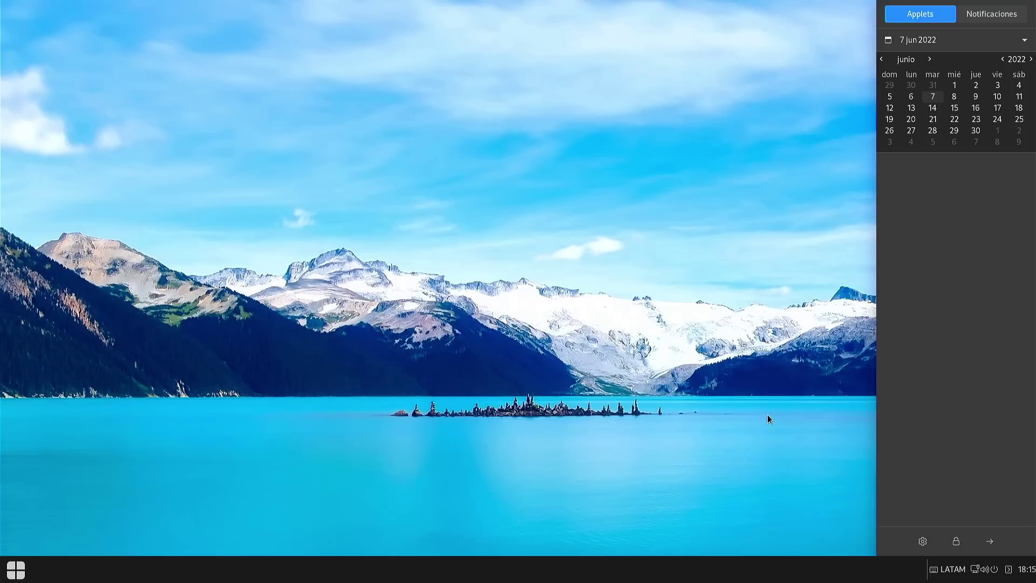
{"action": "left_click", "coordinate": [768, 416]}
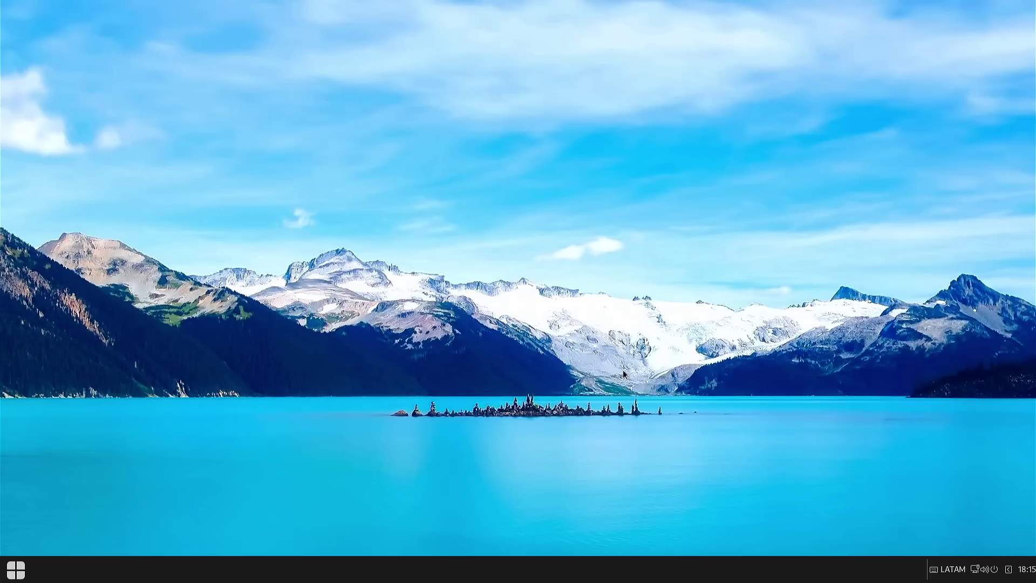
Step: Open Budgie Desktop Settings from the desktop and keep the Fluent-round-dark widget theme
{"action": "right_click", "coordinate": [427, 215]}
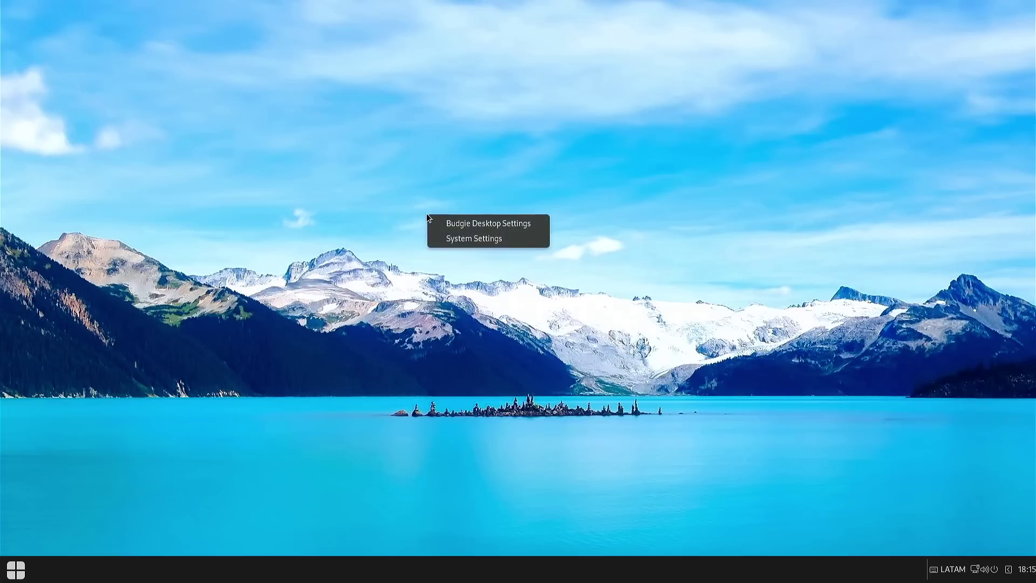
{"action": "left_click", "coordinate": [466, 224]}
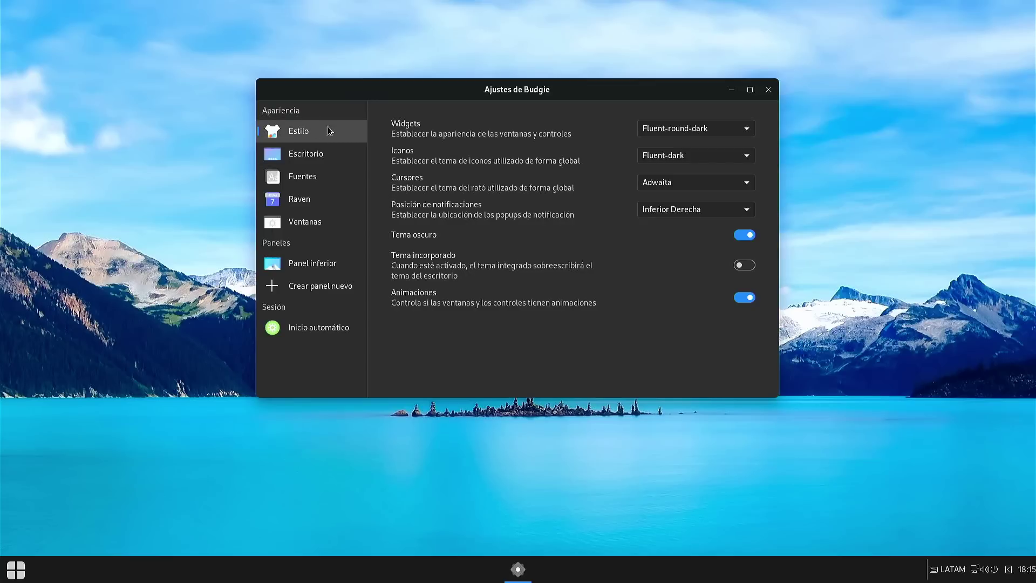
{"action": "left_click", "coordinate": [747, 129]}
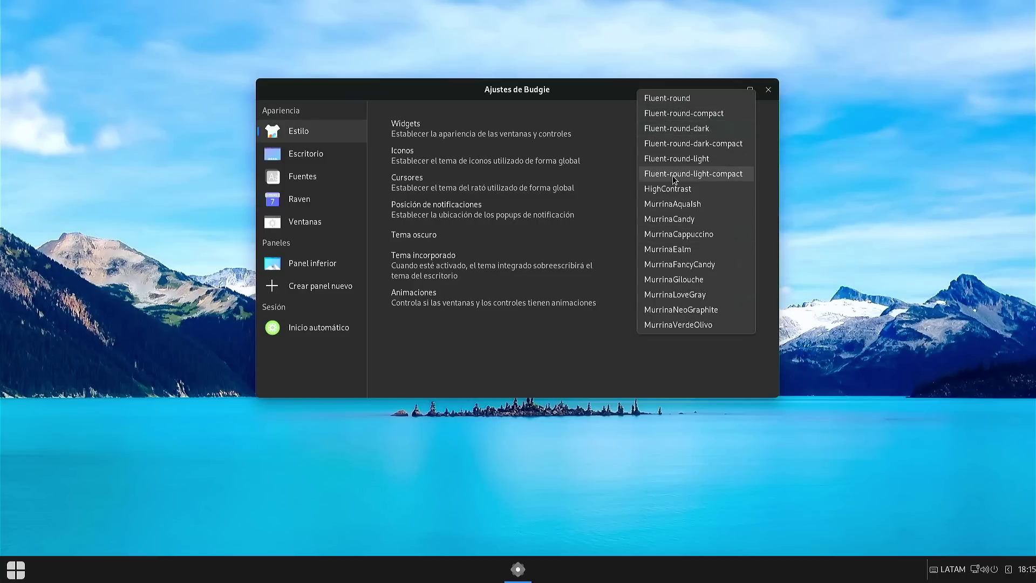
{"action": "left_click", "coordinate": [610, 182]}
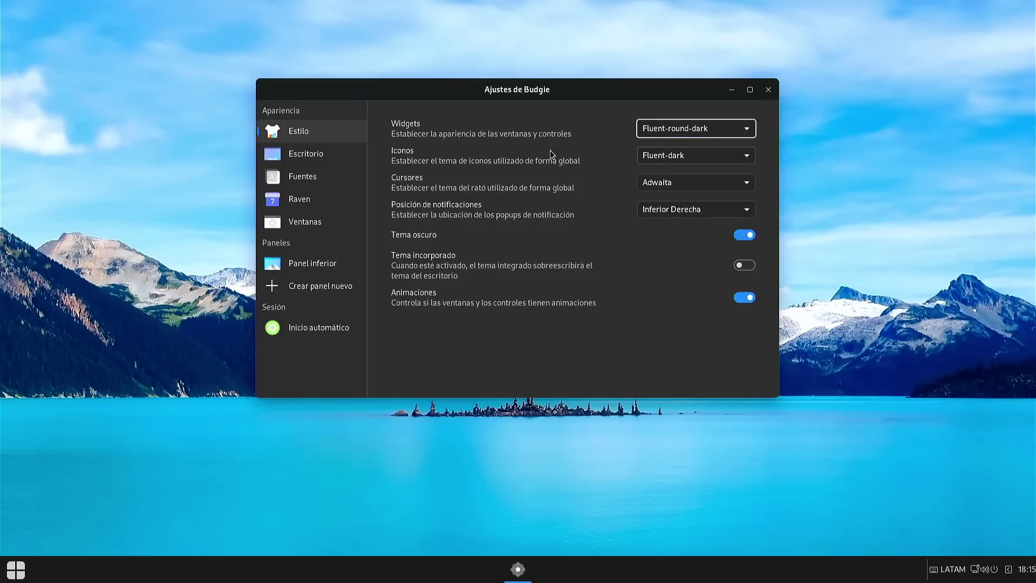
Step: Keep Fluent-dark icons and Adwaita cursors, and switch off Tema oscuro
{"action": "left_click", "coordinate": [748, 158]}
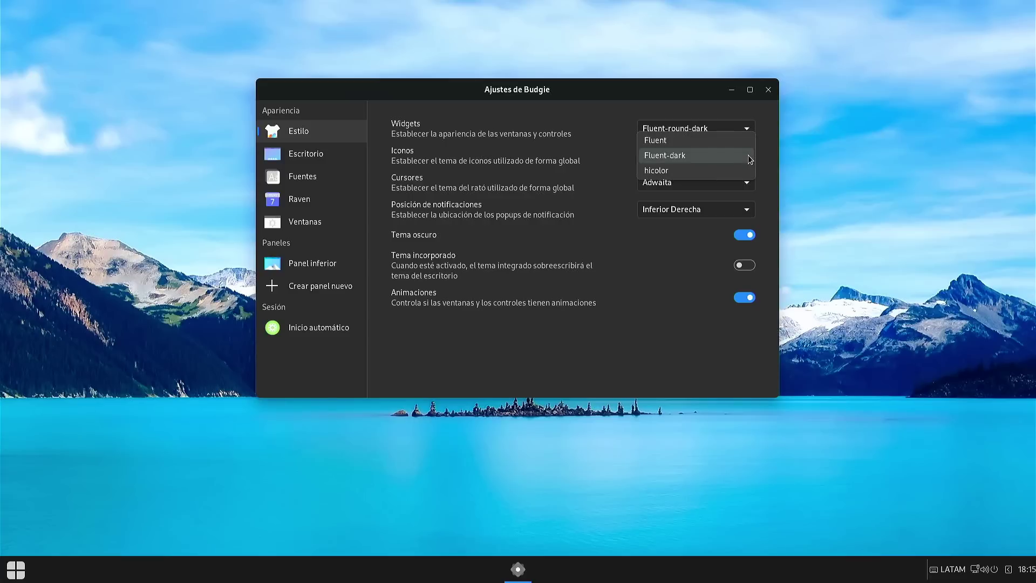
{"action": "left_click", "coordinate": [748, 156]}
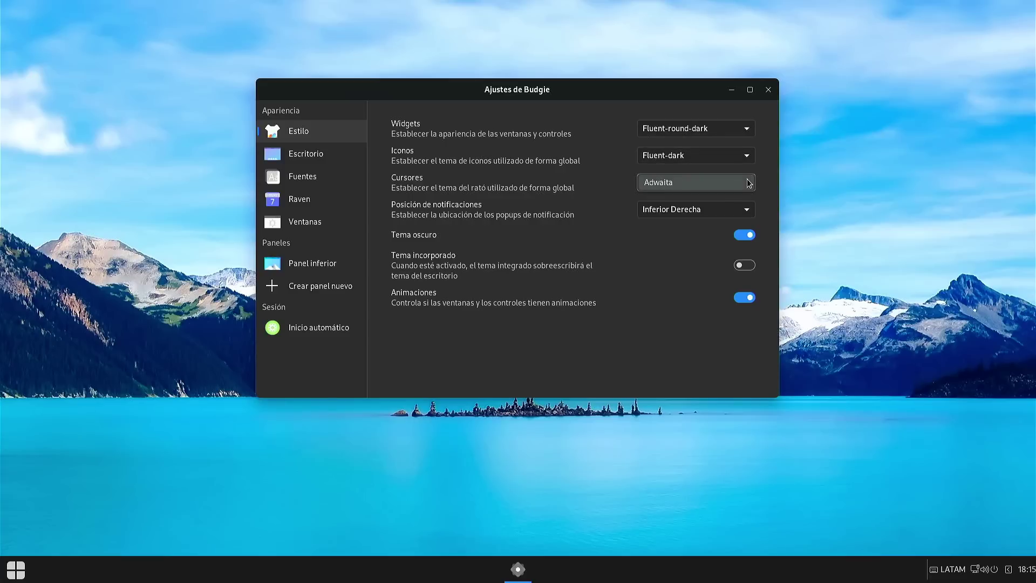
{"action": "left_click", "coordinate": [723, 197]}
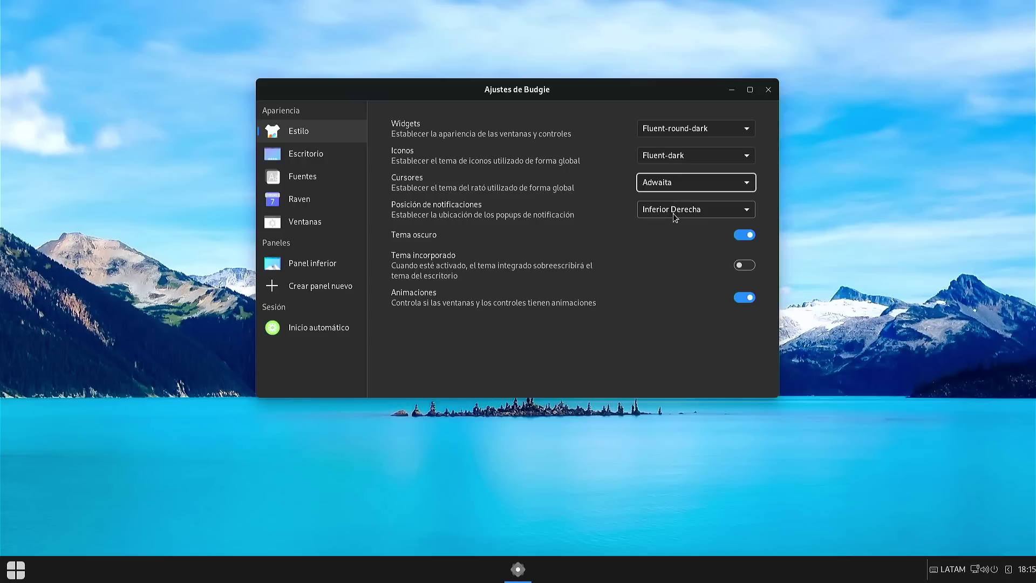
{"action": "left_click", "coordinate": [742, 240]}
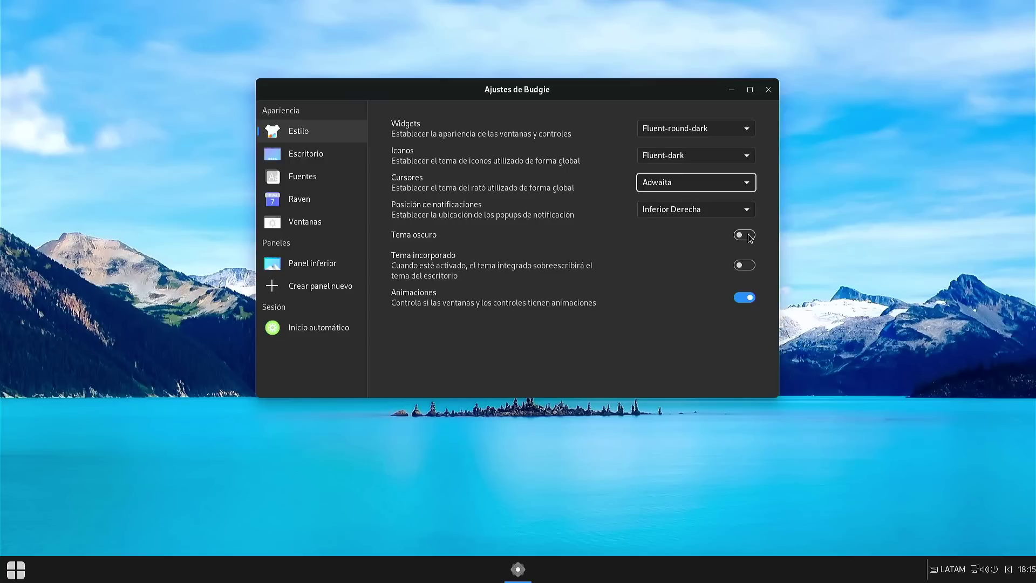
Step: Turn the dark theme back on and enable desktop icons and active mounts
{"action": "left_click", "coordinate": [744, 235]}
{"action": "left_click", "coordinate": [306, 154]}
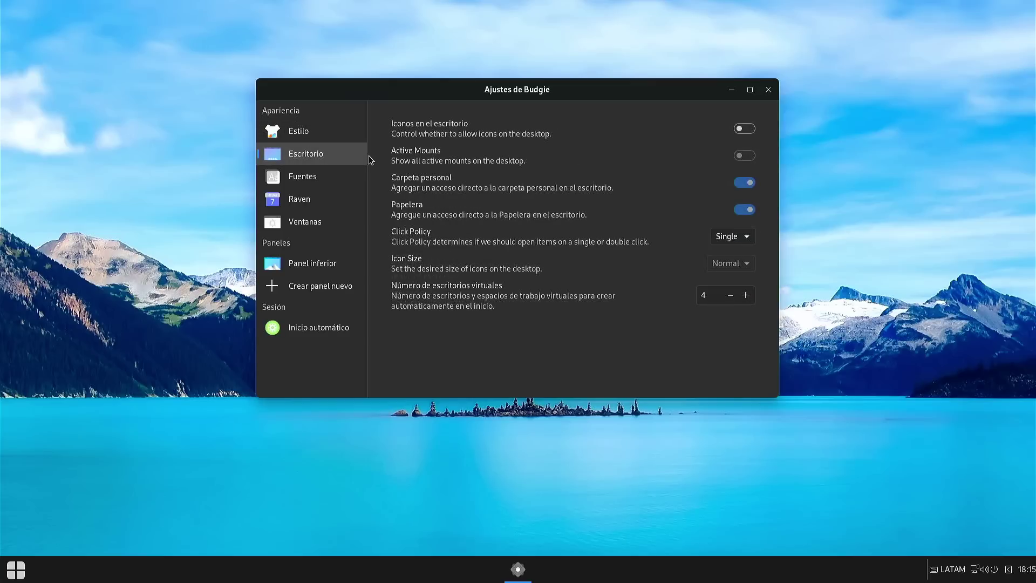
{"action": "left_click", "coordinate": [744, 129]}
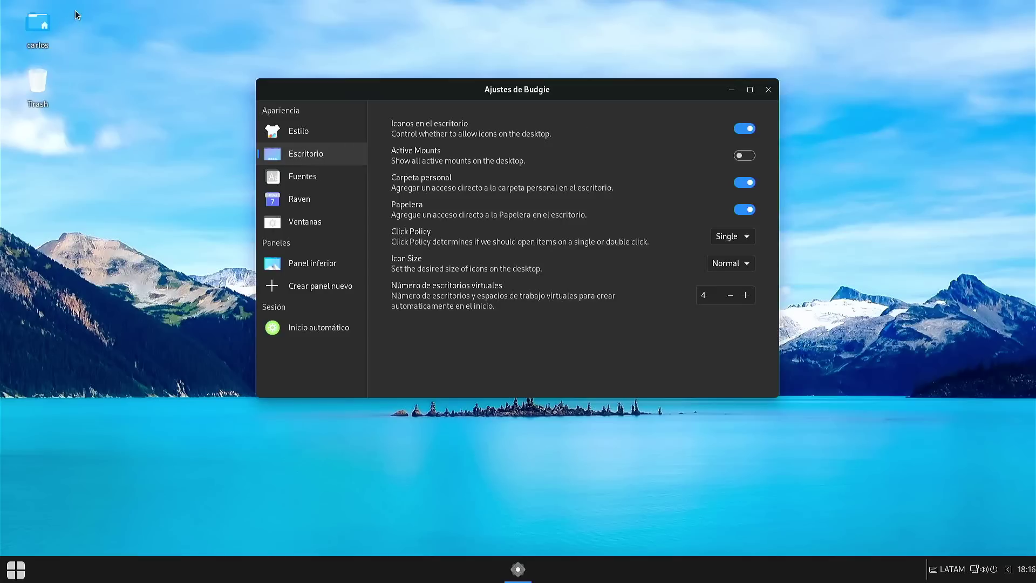
{"action": "left_click", "coordinate": [740, 183]}
{"action": "left_click", "coordinate": [739, 183]}
{"action": "left_click", "coordinate": [736, 211]}
{"action": "left_click", "coordinate": [737, 212]}
{"action": "left_click", "coordinate": [744, 156]}
Step: Drop the home-folder and trash shortcuts, keep Single click and Normal icon size, then view Raven settings
{"action": "left_click", "coordinate": [750, 184]}
{"action": "left_click", "coordinate": [735, 214]}
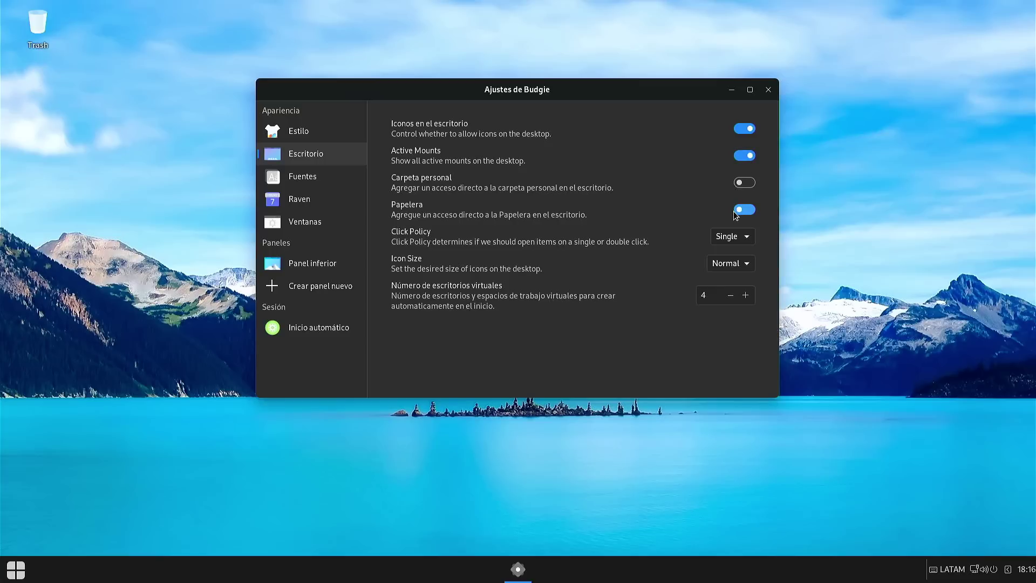
{"action": "left_click", "coordinate": [753, 242]}
{"action": "left_click", "coordinate": [752, 237]}
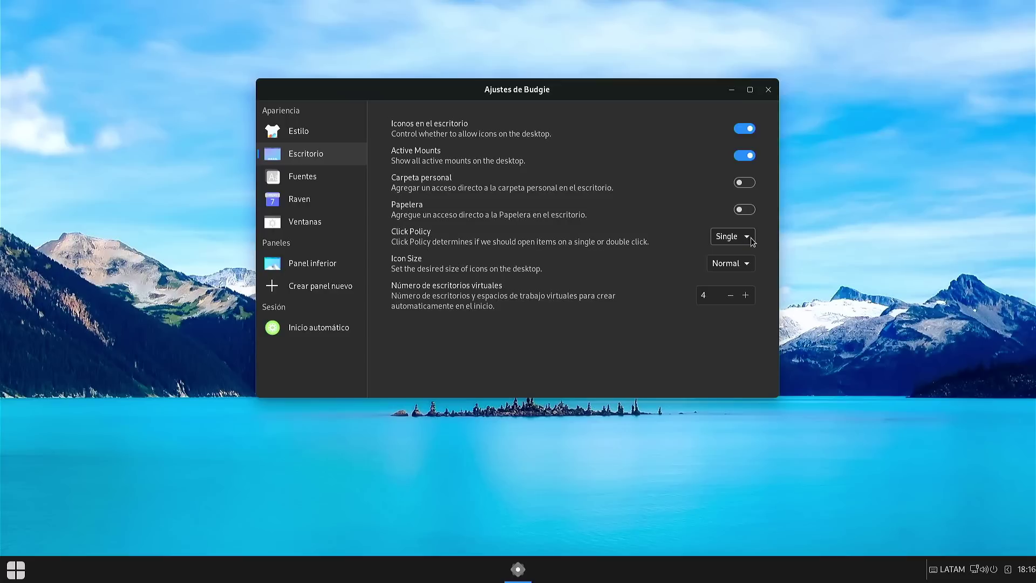
{"action": "left_click", "coordinate": [749, 267]}
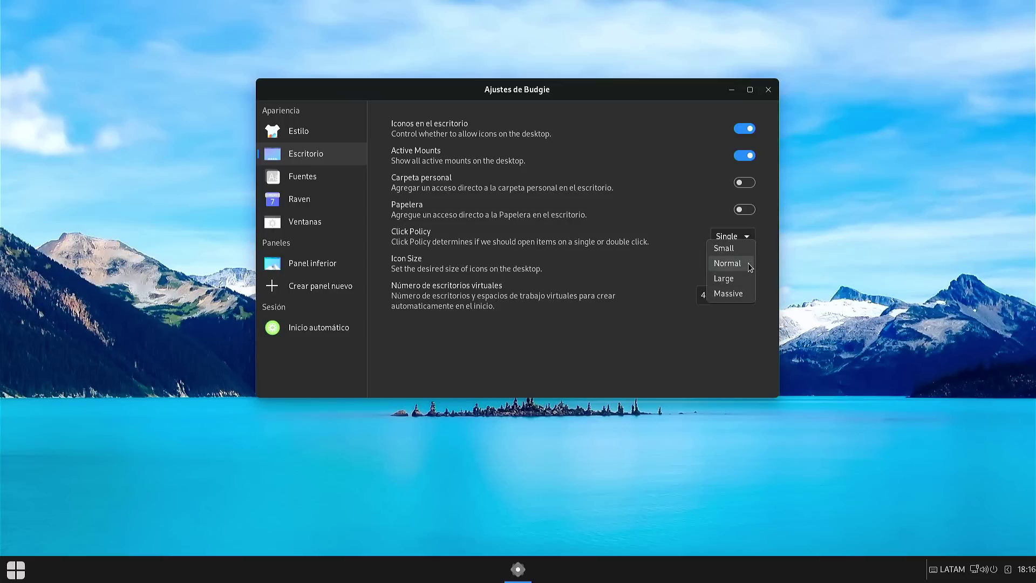
{"action": "left_click", "coordinate": [749, 267]}
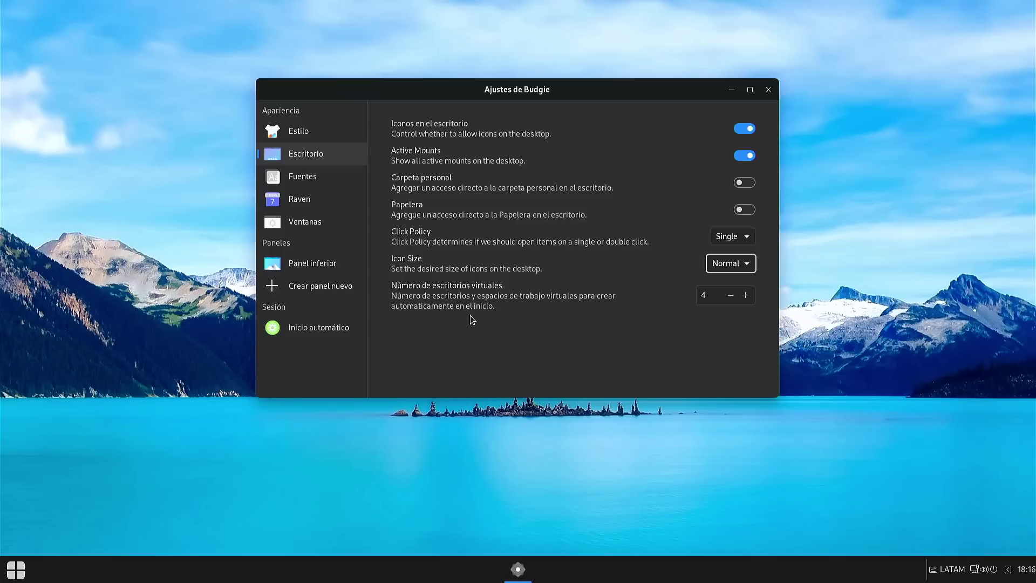
{"action": "left_click", "coordinate": [290, 178]}
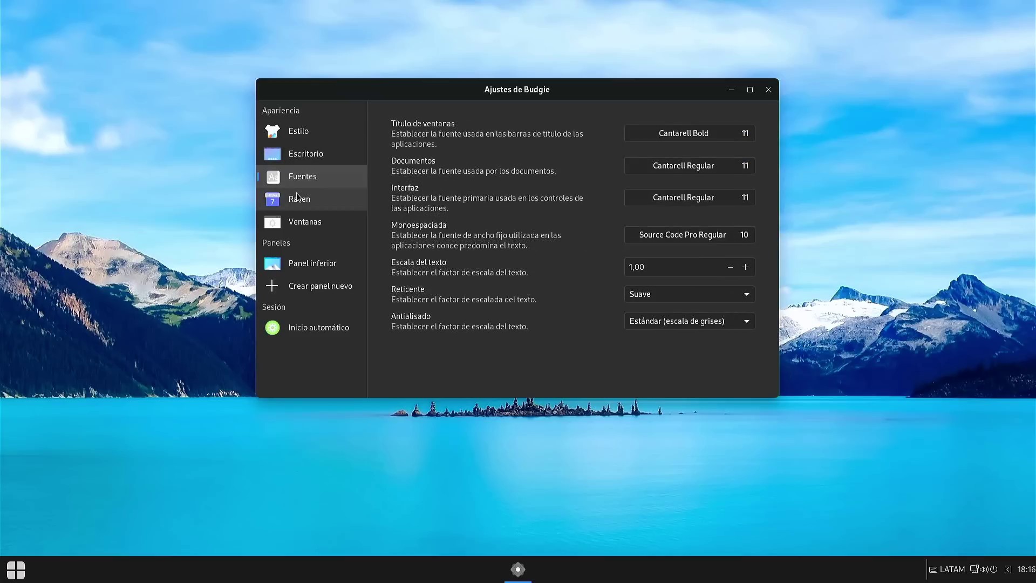
{"action": "left_click", "coordinate": [297, 201]}
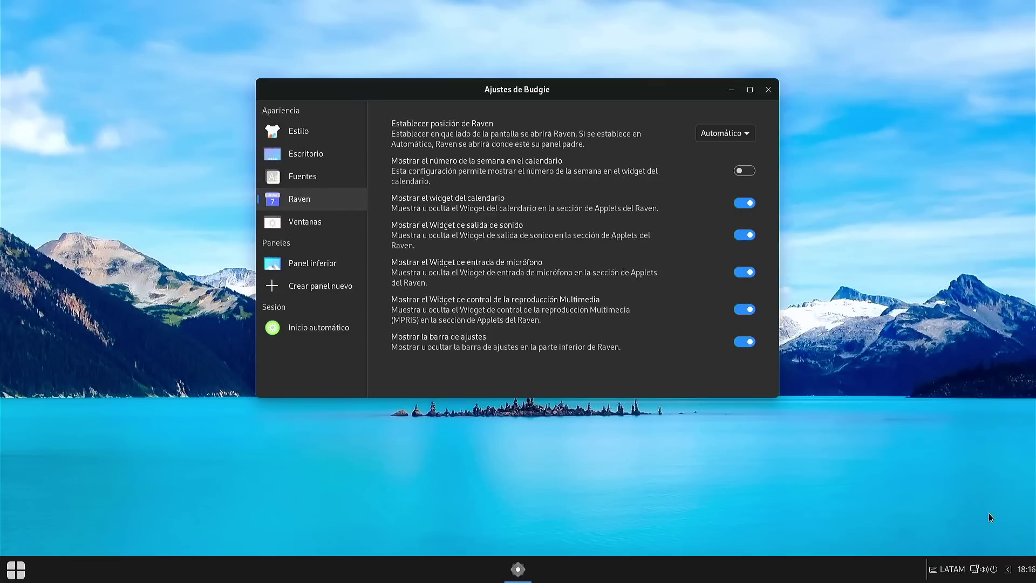
Step: Preview the Raven side panel, then show the Panel inferior applet list
{"action": "left_click", "coordinate": [1010, 571]}
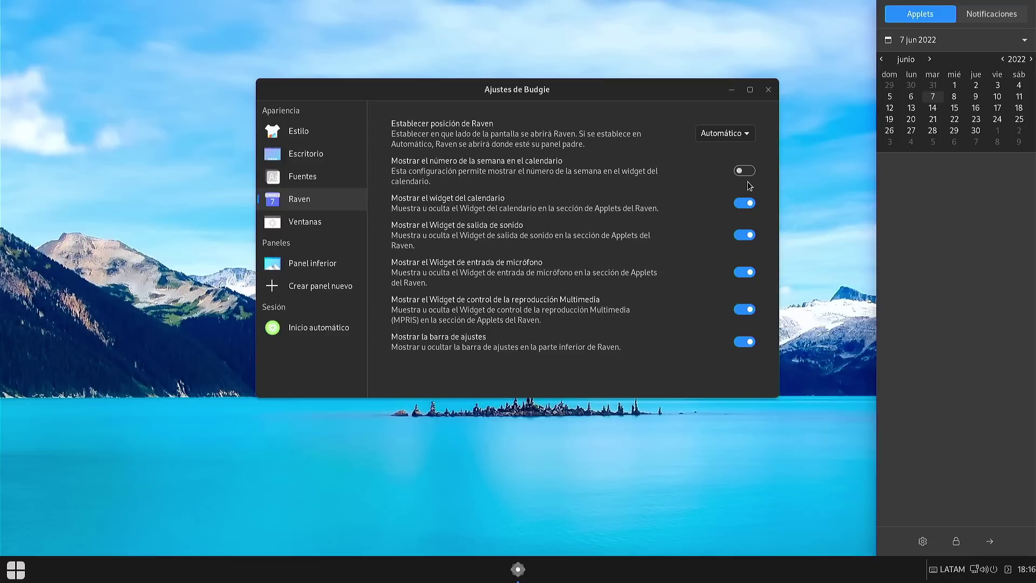
{"action": "left_click", "coordinate": [322, 265]}
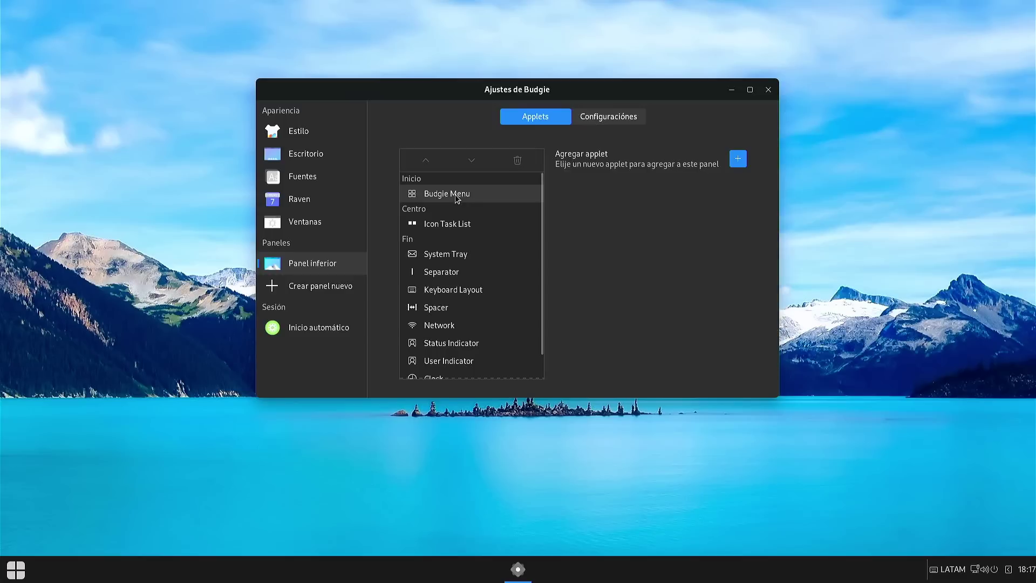
Step: Remove the Keyboard Layout applet from the bottom panel and close Ajustes de Budgie
{"action": "left_click", "coordinate": [16, 570]}
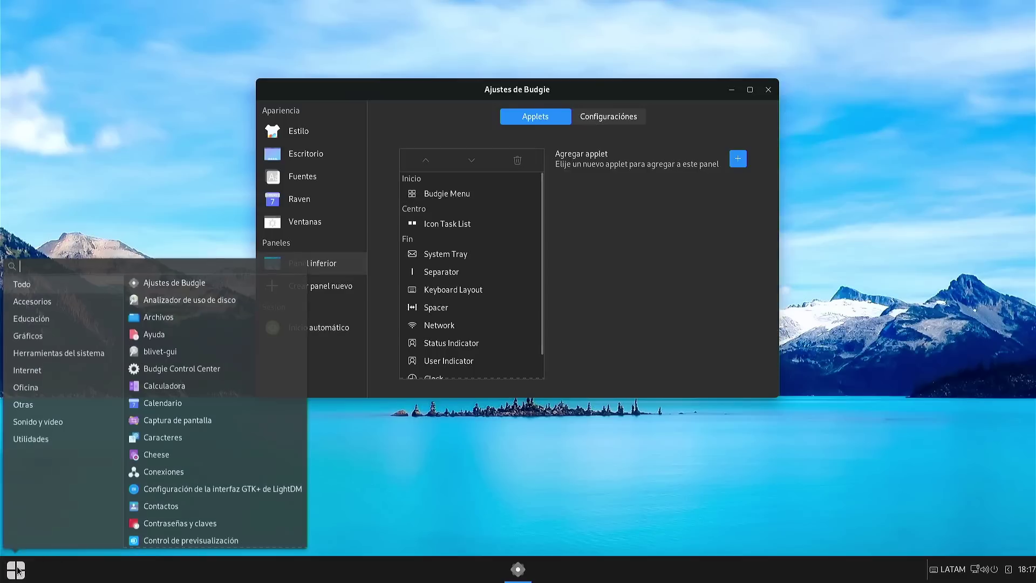
{"action": "left_click", "coordinate": [445, 227]}
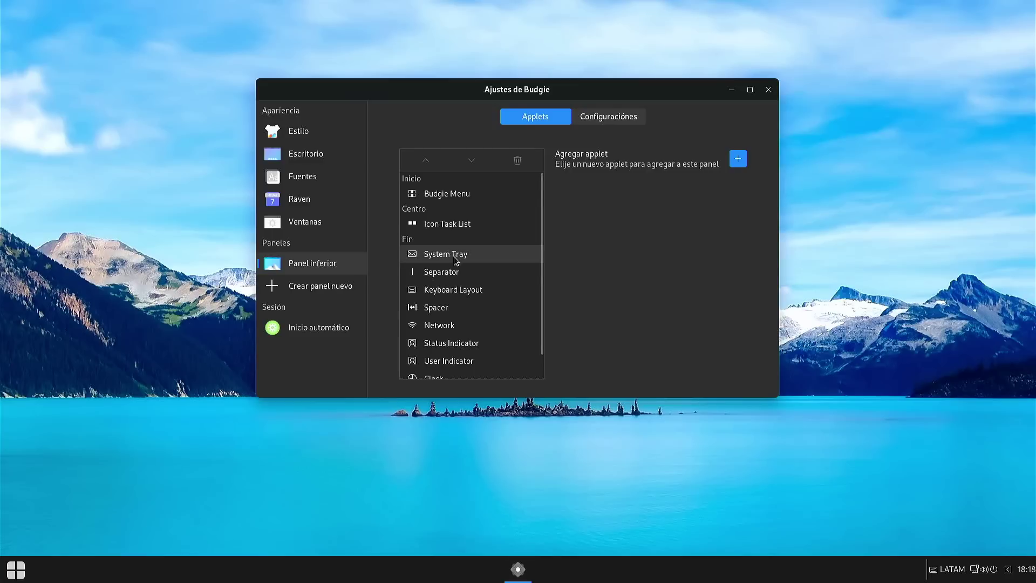
{"action": "left_click", "coordinate": [447, 295]}
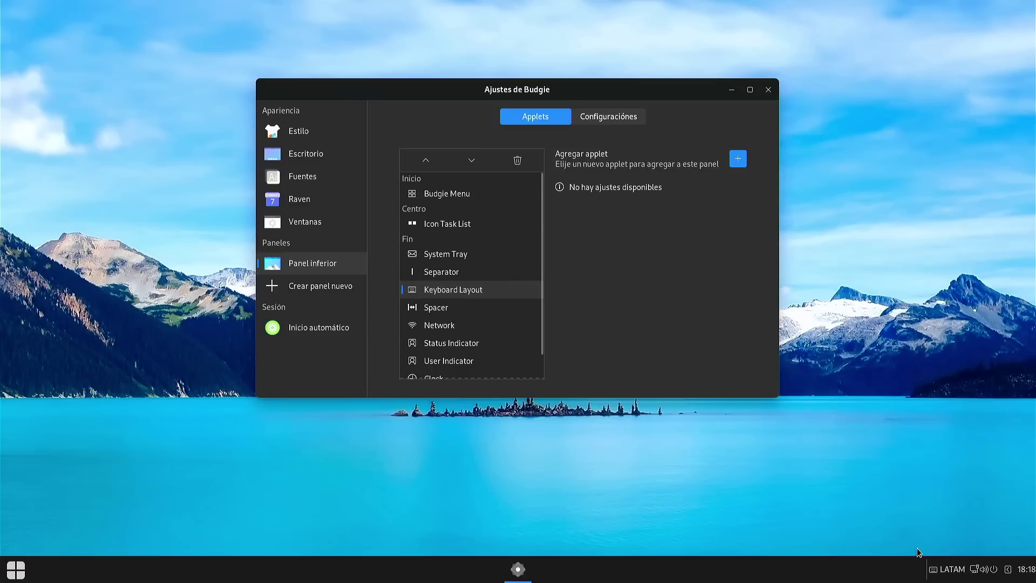
{"action": "left_click", "coordinate": [517, 160]}
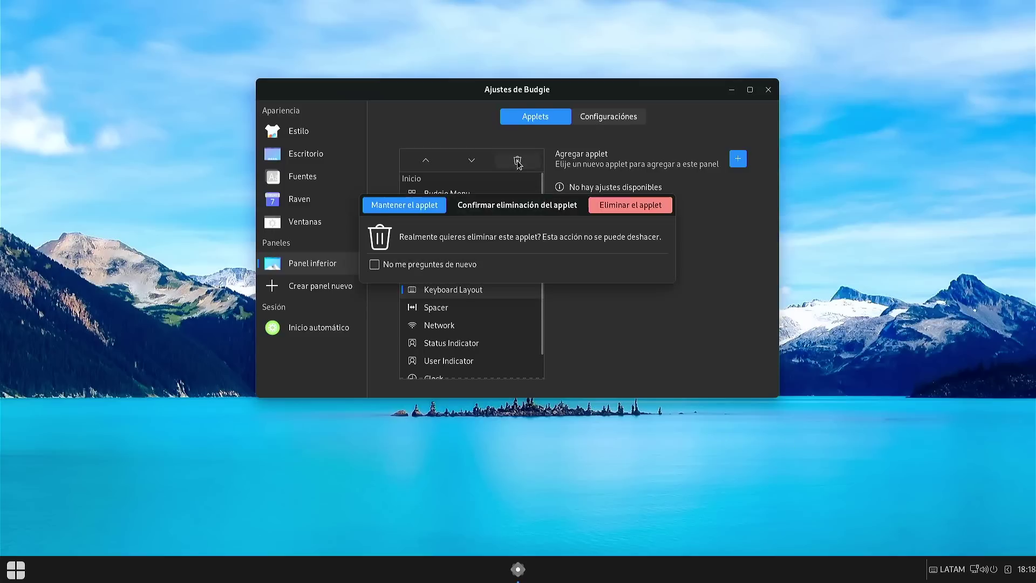
{"action": "left_click", "coordinate": [618, 208]}
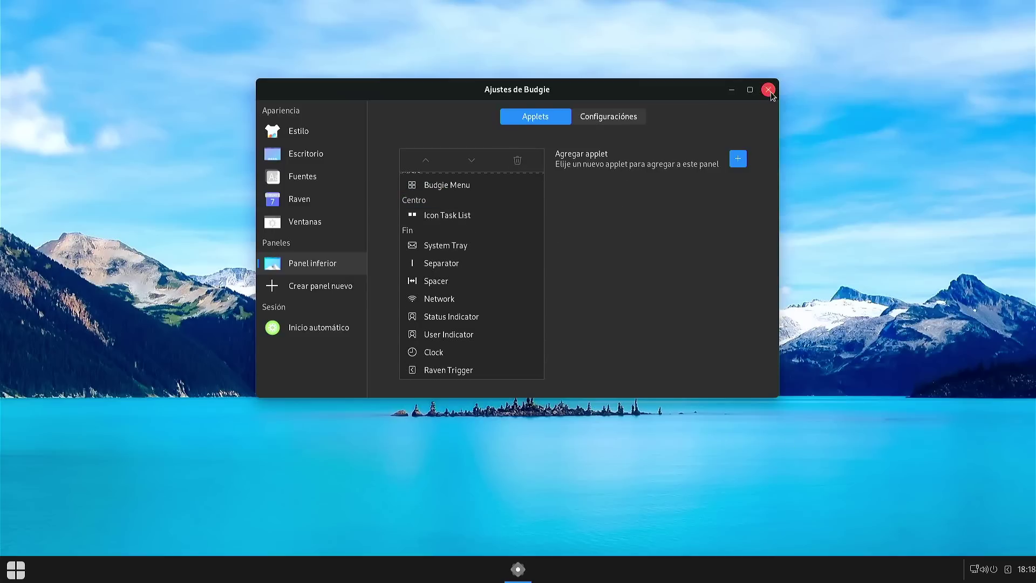
{"action": "left_click", "coordinate": [768, 89]}
{"action": "left_click", "coordinate": [15, 569]}
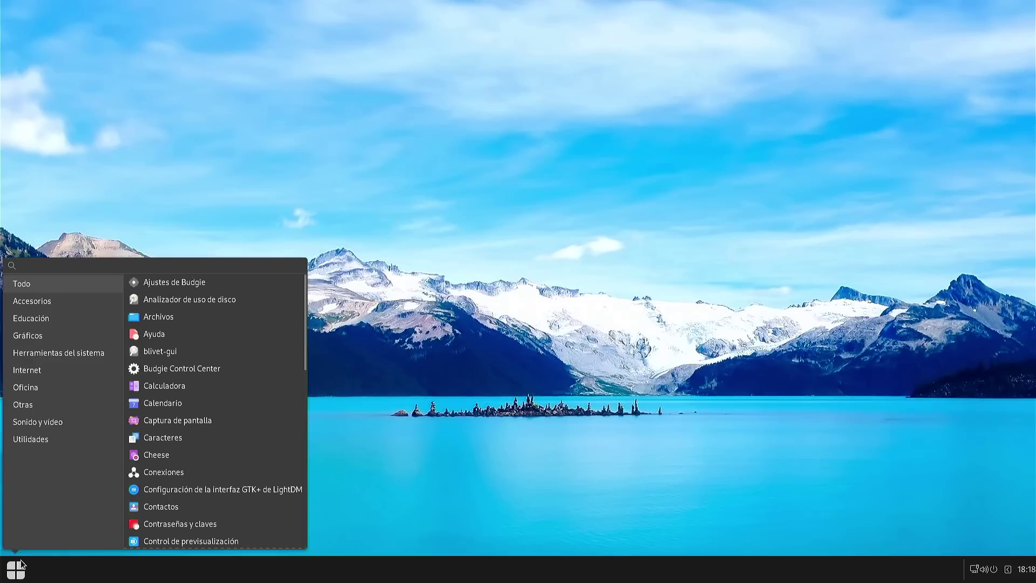
Step: Open Archivos from Accesorios to view Carpeta personal, then close it
{"action": "left_click", "coordinate": [46, 305]}
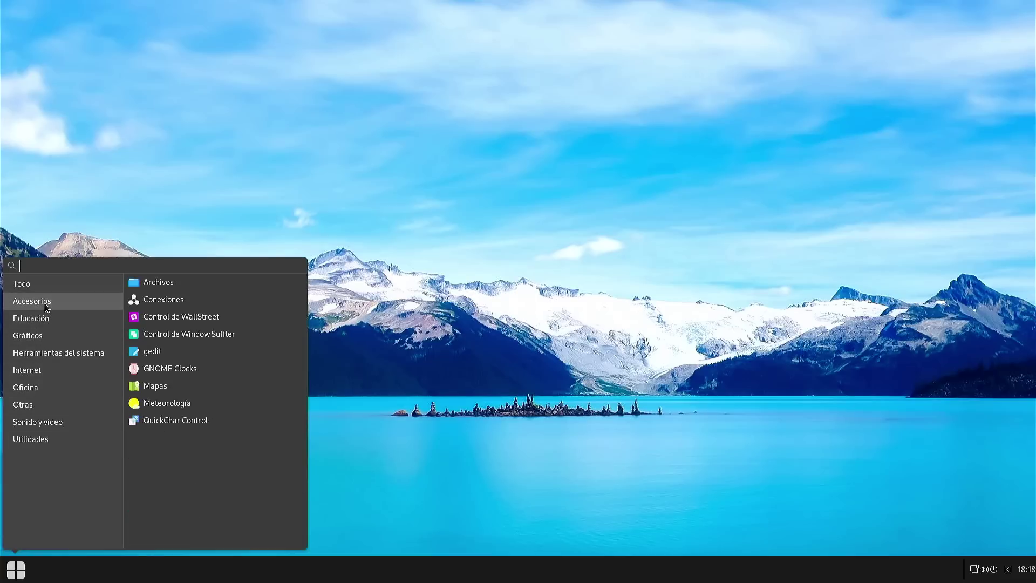
{"action": "left_click", "coordinate": [192, 284]}
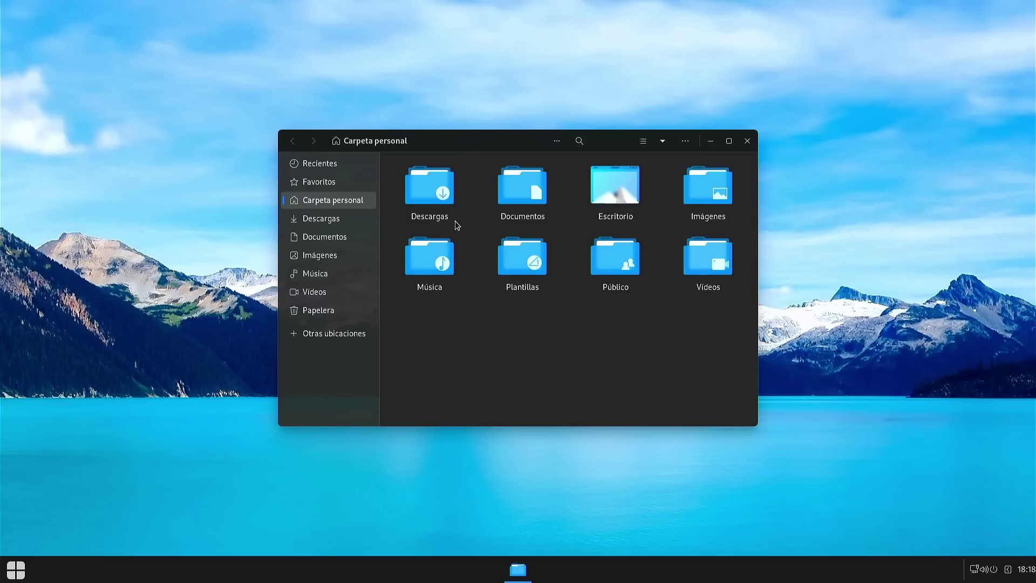
{"action": "left_click", "coordinate": [747, 141]}
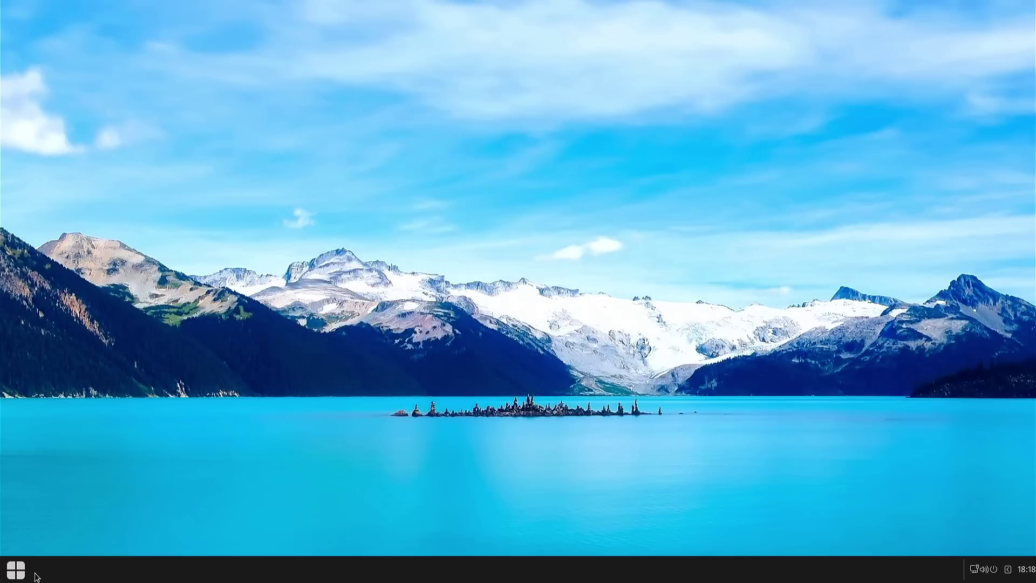
Step: Browse Accesorios, Educación, Gráficos and Herramientas del sistema, then launch blivet-gui
{"action": "left_click", "coordinate": [16, 569]}
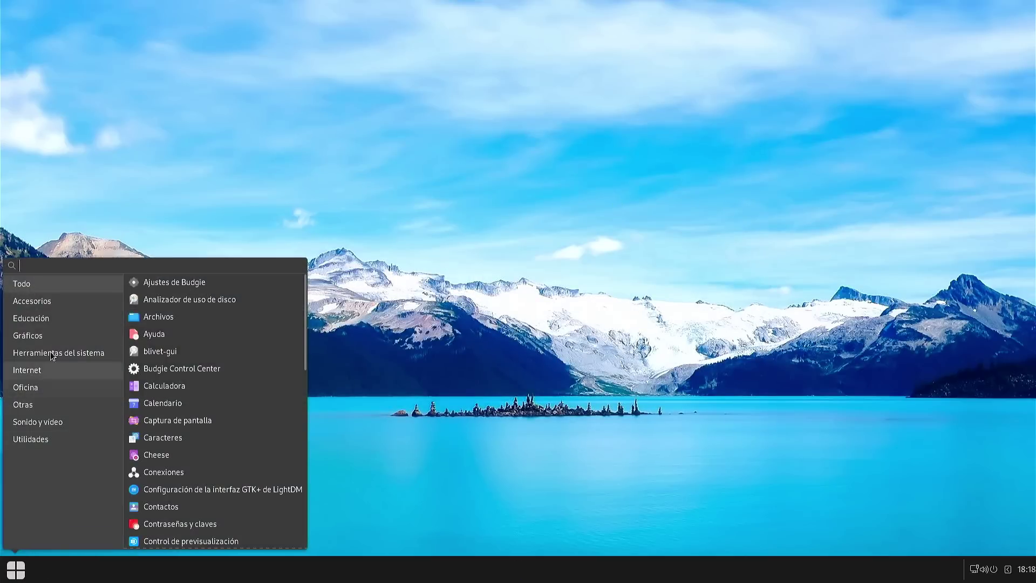
{"action": "left_click", "coordinate": [82, 305]}
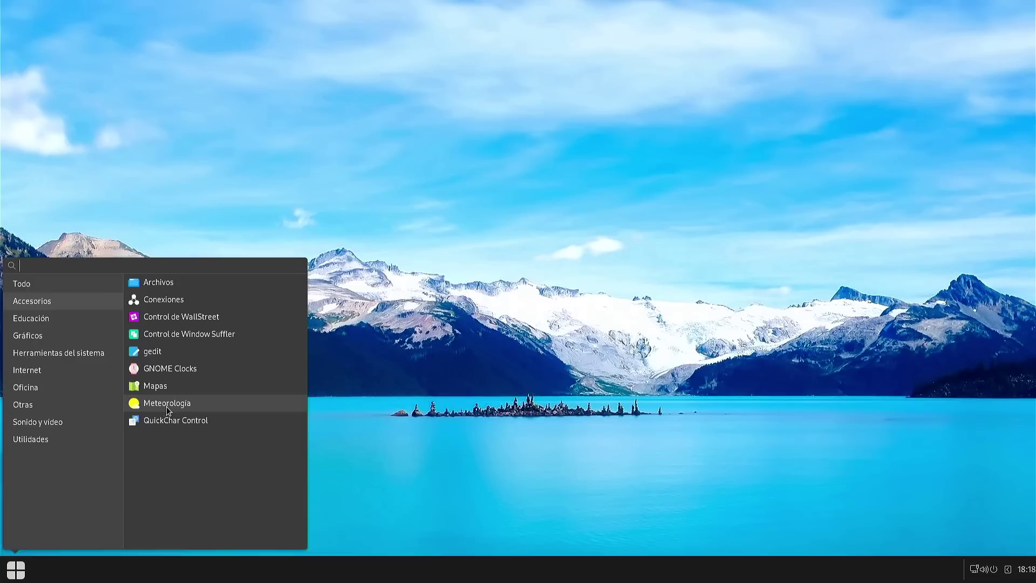
{"action": "left_click", "coordinate": [42, 321]}
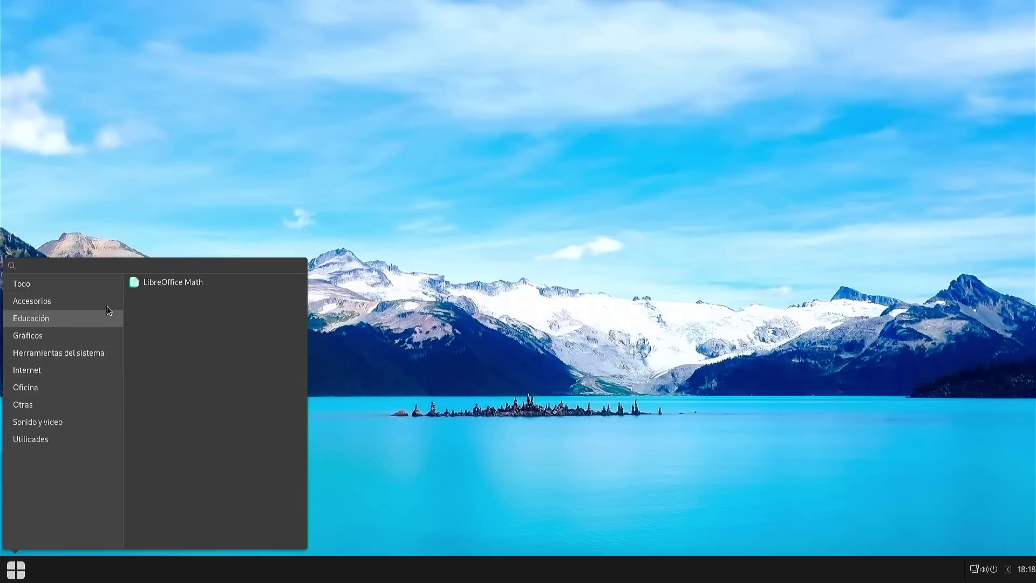
{"action": "left_click", "coordinate": [41, 340]}
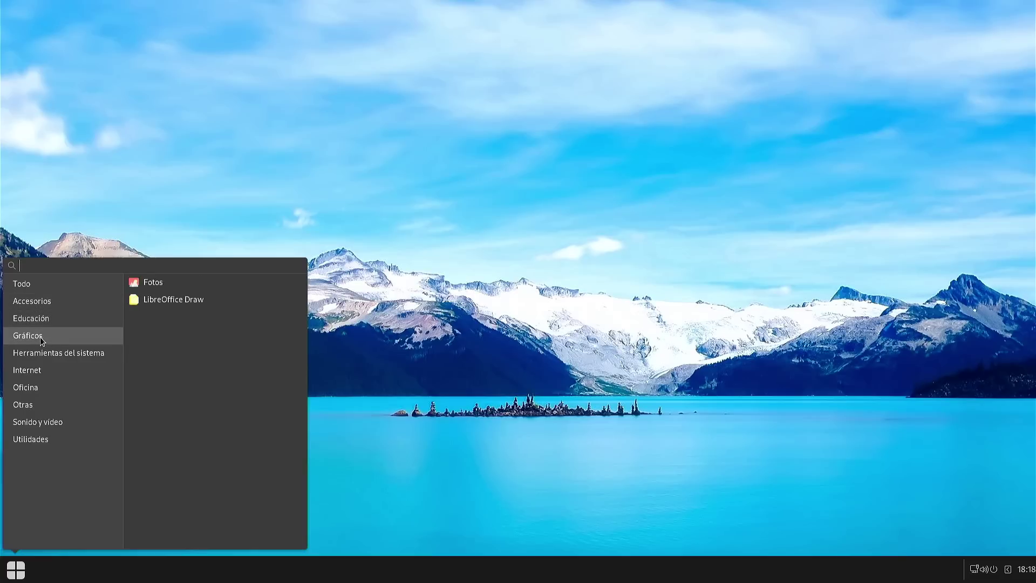
{"action": "left_click", "coordinate": [59, 354]}
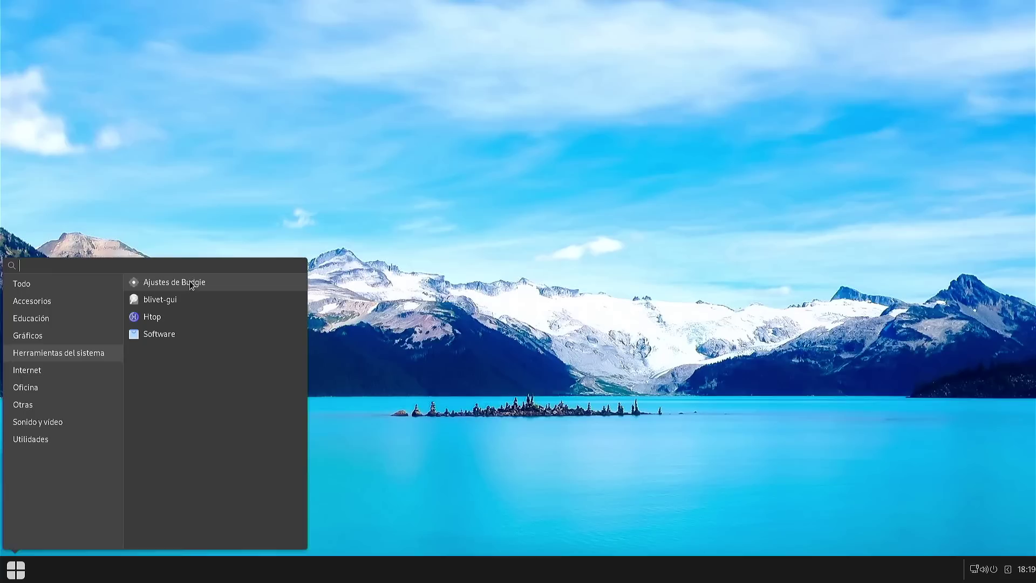
{"action": "left_click", "coordinate": [154, 303]}
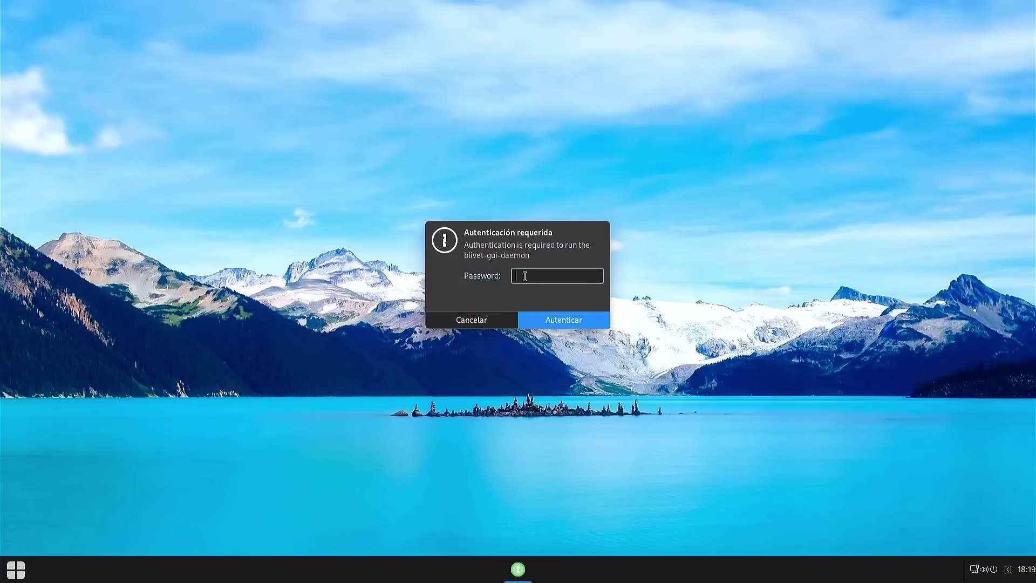
Step: Authenticate blivet-gui with the password, view sda's /boot and btrfs volume, then close it
{"action": "type", "text": "••••"}
{"action": "key", "text": "Return"}
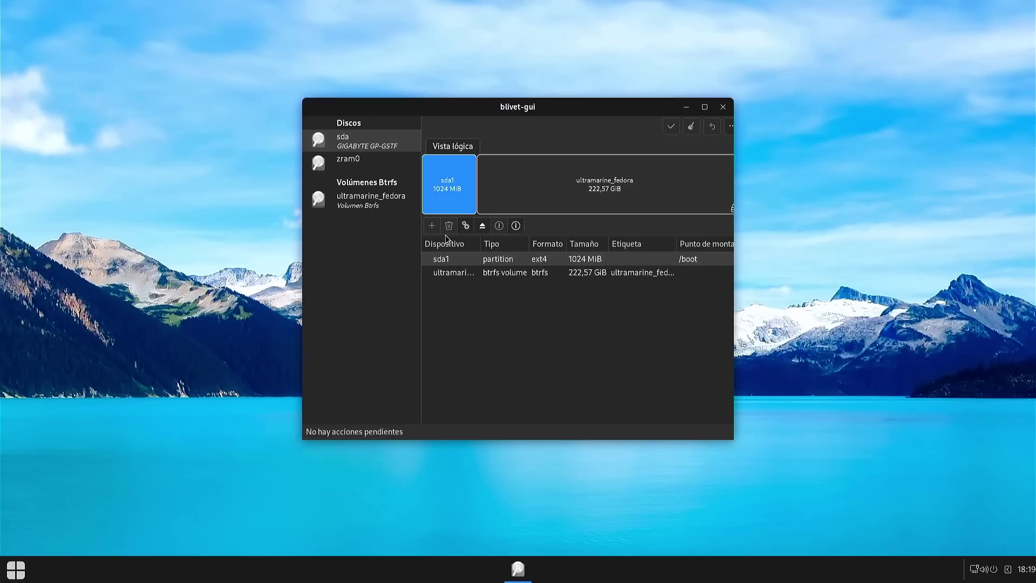
{"action": "left_click", "coordinate": [722, 107]}
Step: Run Htop from Herramientas del sistema to view processes, then close its terminal
{"action": "left_click", "coordinate": [16, 569]}
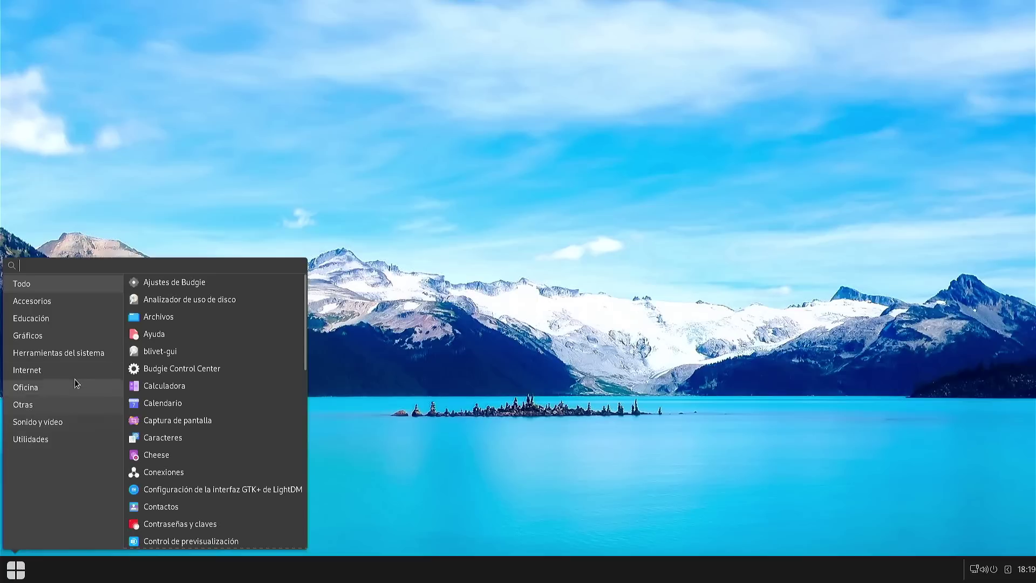
{"action": "left_click", "coordinate": [72, 355]}
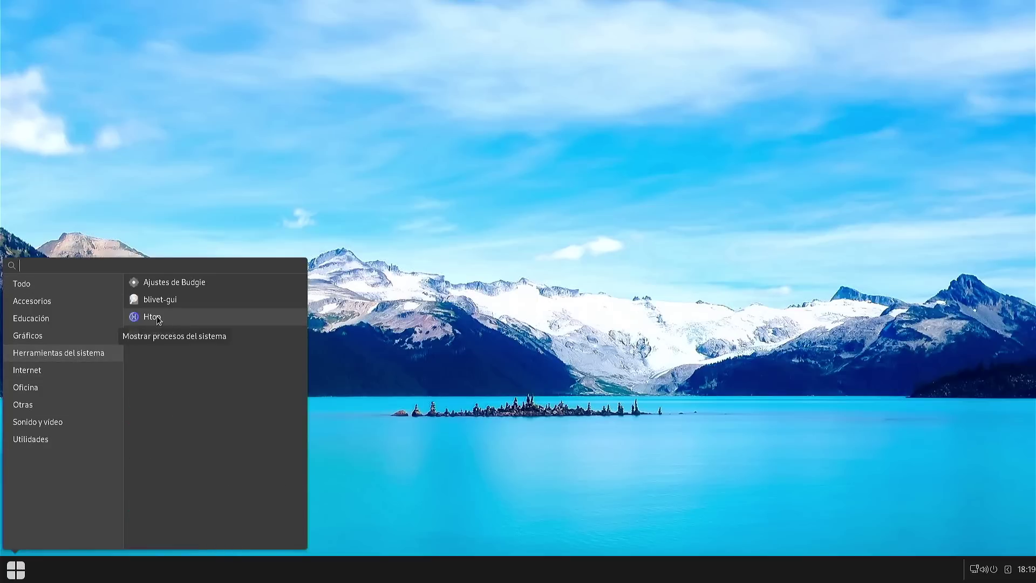
{"action": "left_click", "coordinate": [156, 317]}
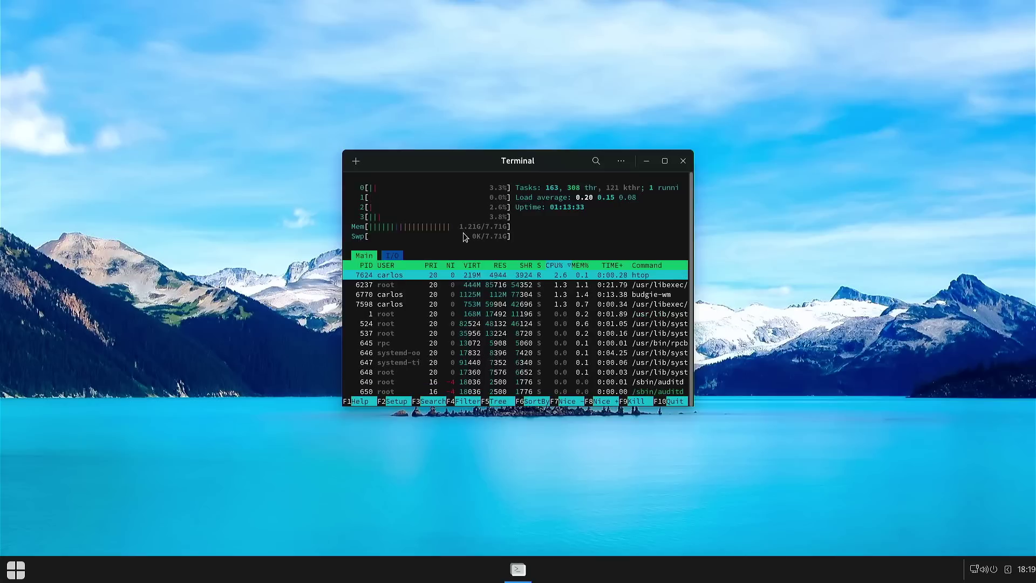
{"action": "left_click", "coordinate": [684, 162]}
{"action": "left_click", "coordinate": [16, 574]}
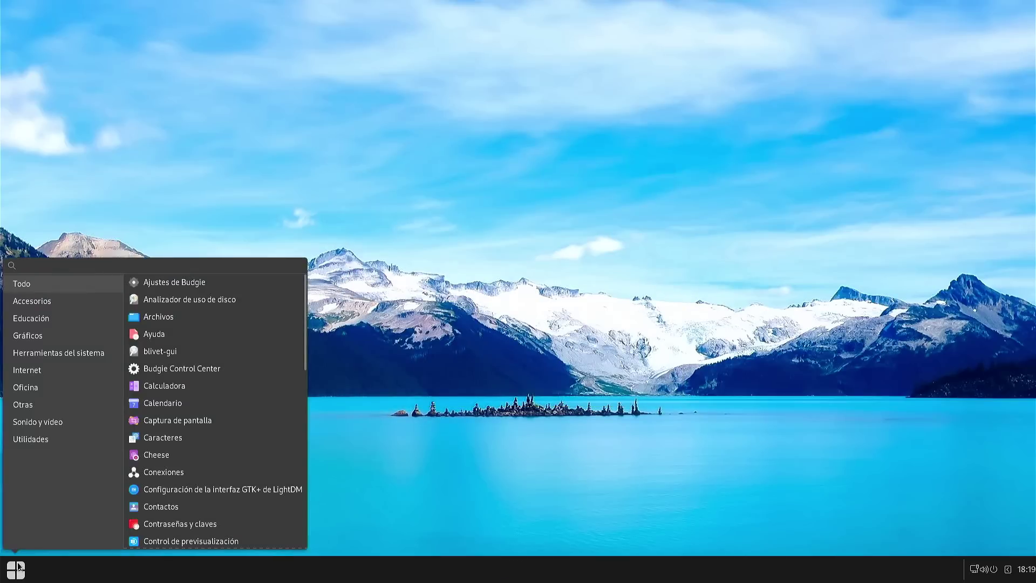
Step: Browse Internet, Oficina, Otras, Sonido y vídeo and Utilidades, then launch Captura de pantalla
{"action": "left_click", "coordinate": [58, 354]}
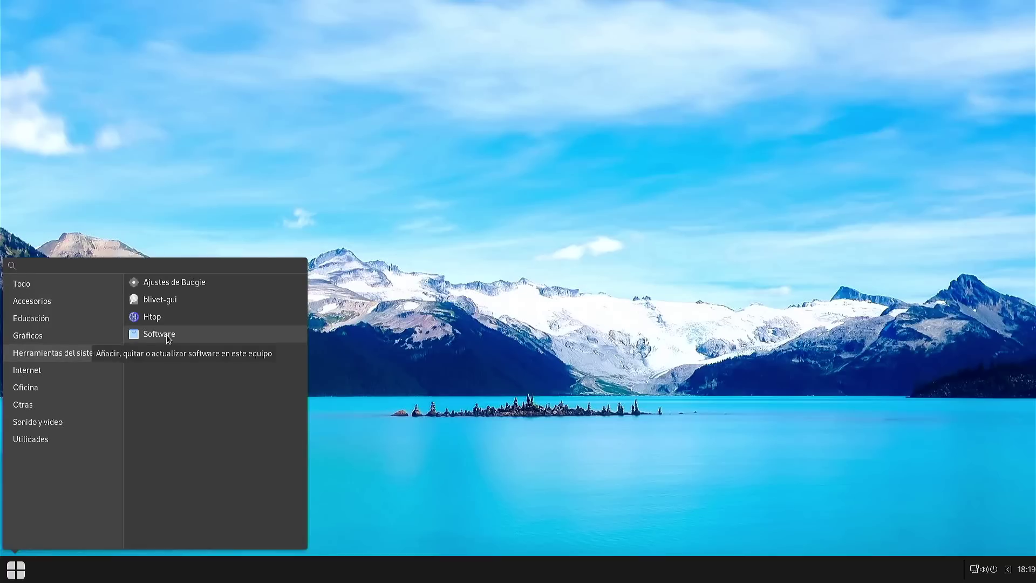
{"action": "left_click", "coordinate": [31, 373]}
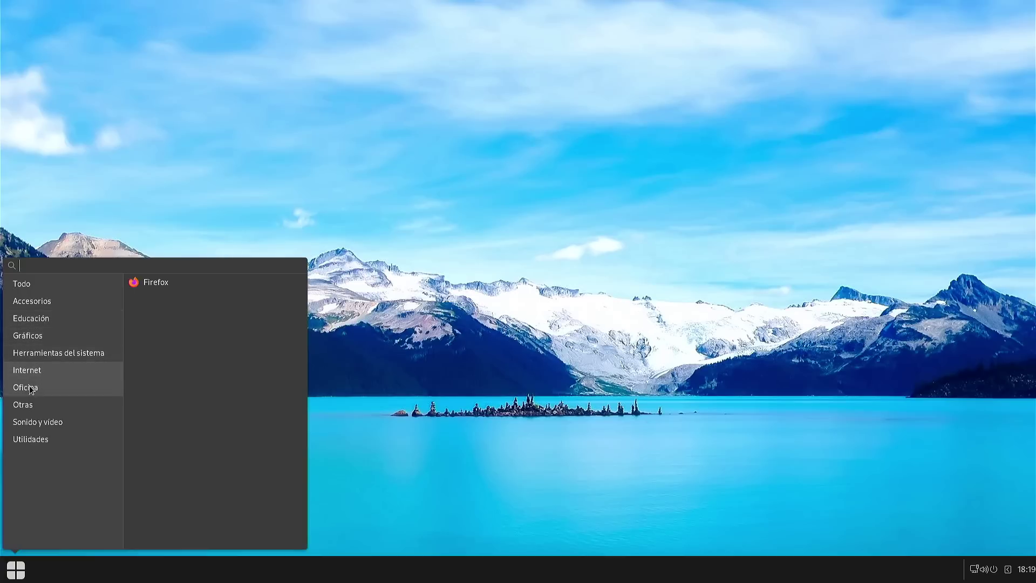
{"action": "left_click", "coordinate": [20, 389]}
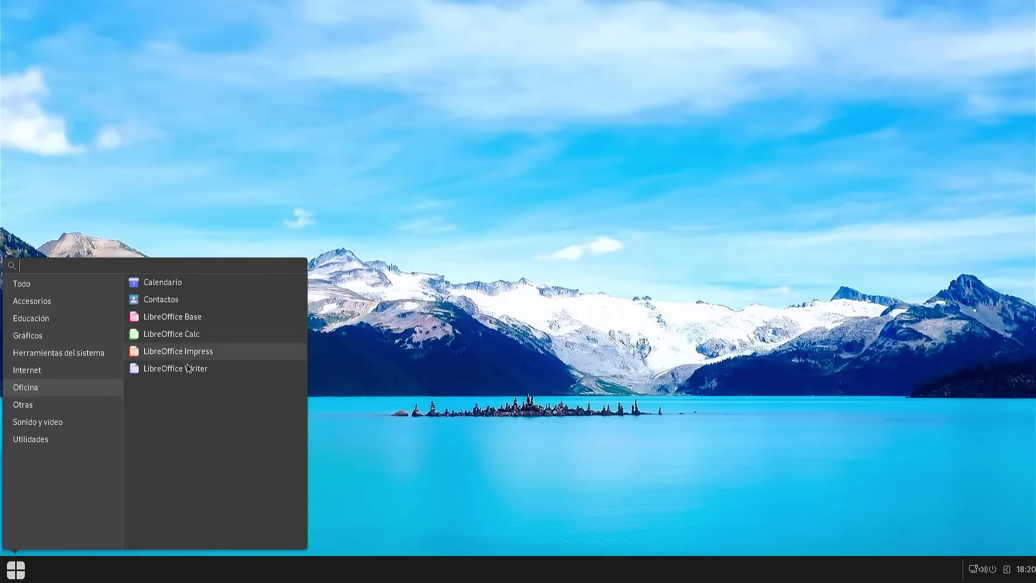
{"action": "left_click", "coordinate": [19, 410]}
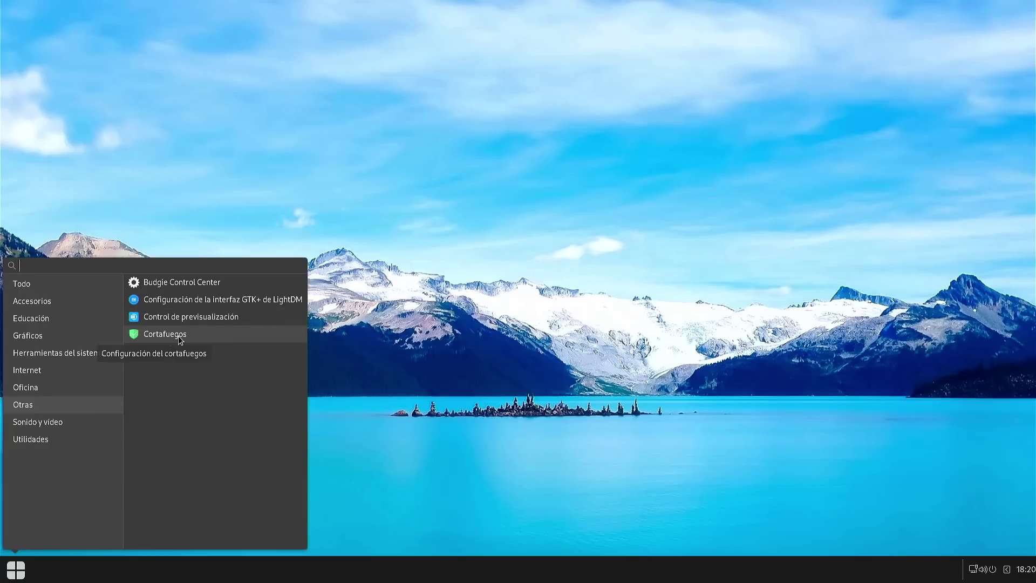
{"action": "left_click", "coordinate": [41, 422]}
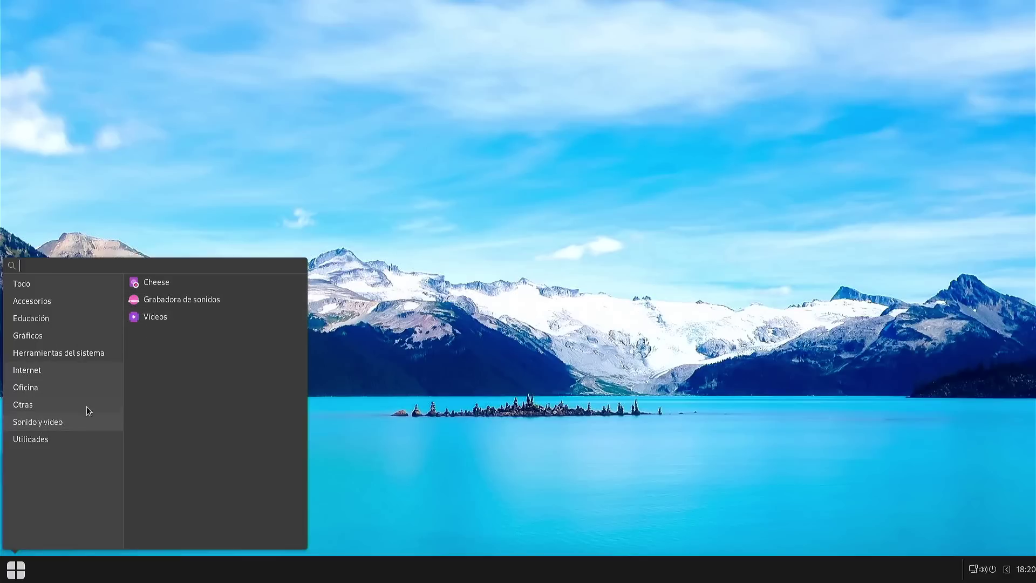
{"action": "left_click", "coordinate": [38, 440]}
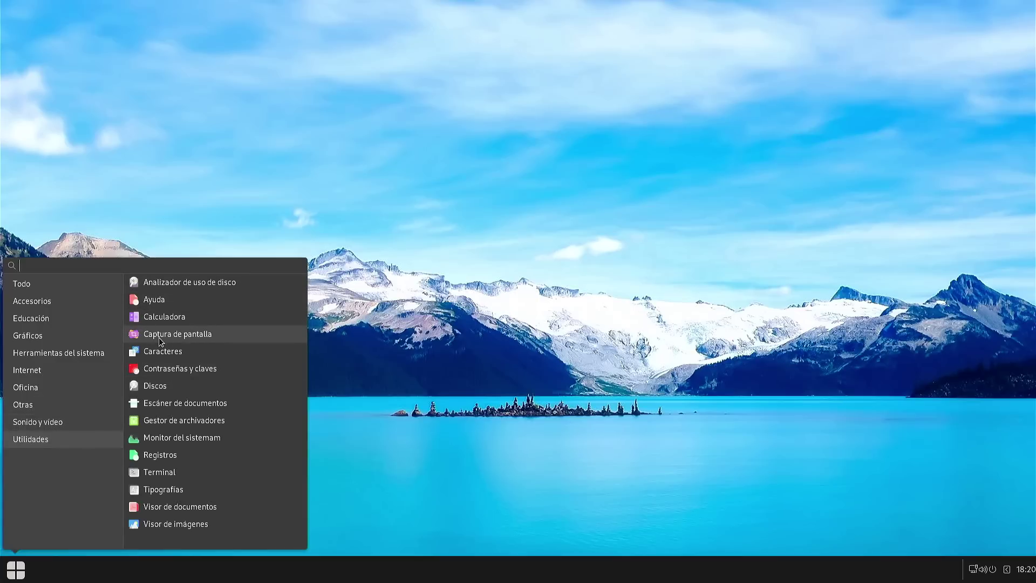
{"action": "left_click", "coordinate": [191, 338]}
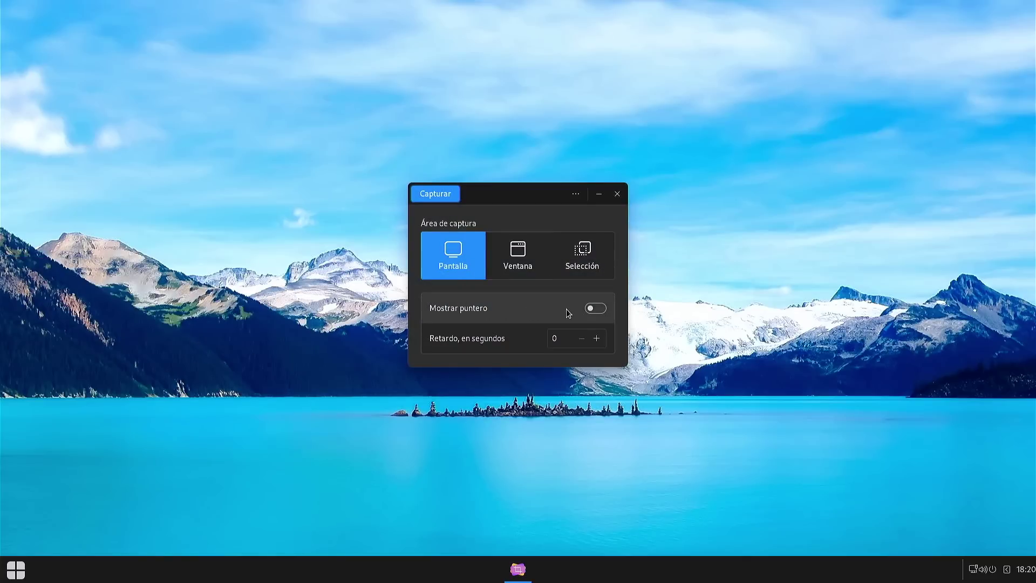
Step: Close Captura de pantalla, then open a Terminal from the menu and close it again
{"action": "left_click", "coordinate": [617, 193]}
{"action": "key", "text": "super"}
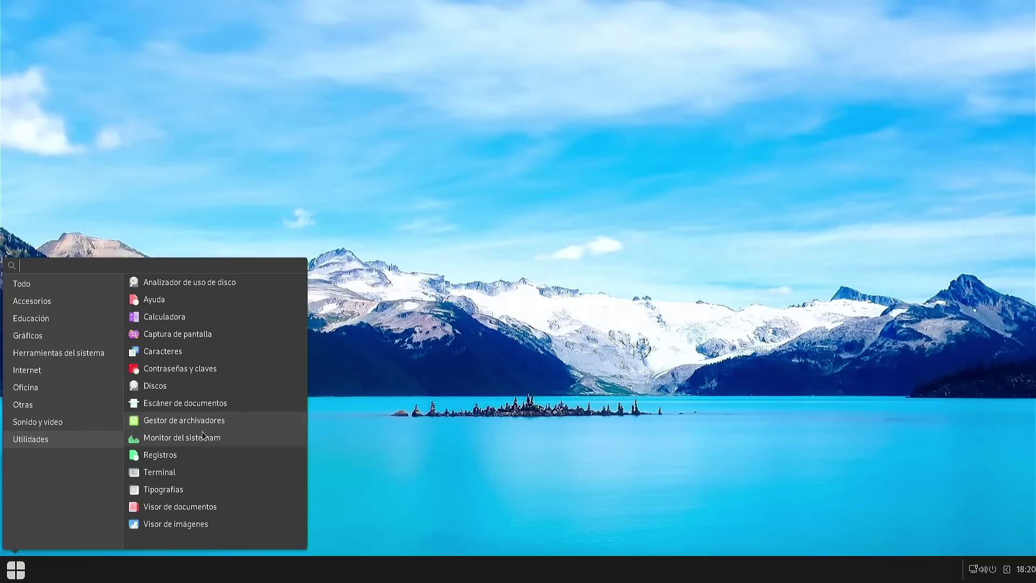
{"action": "left_click", "coordinate": [159, 472]}
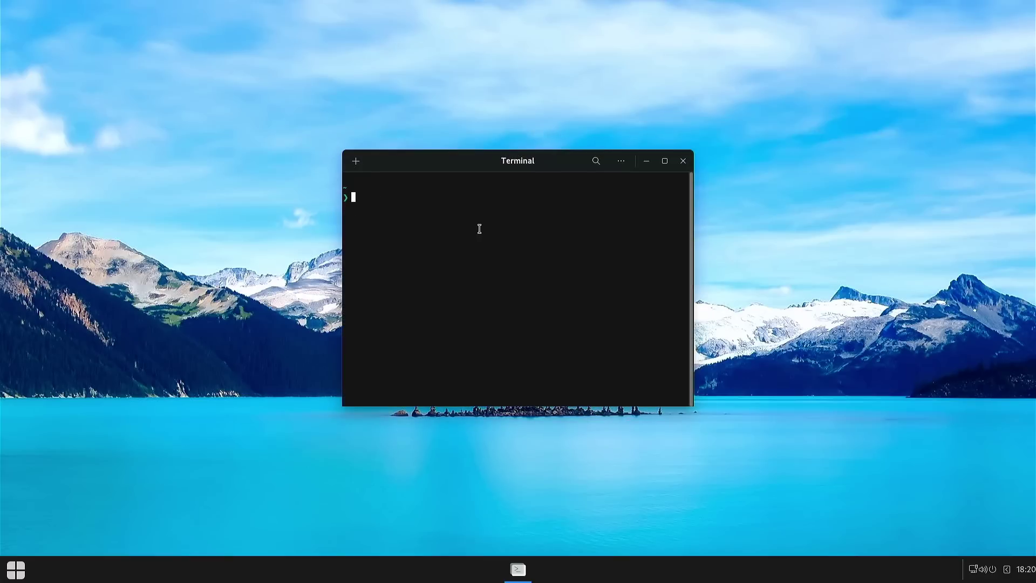
{"action": "left_click", "coordinate": [685, 161]}
{"action": "left_click", "coordinate": [15, 572]}
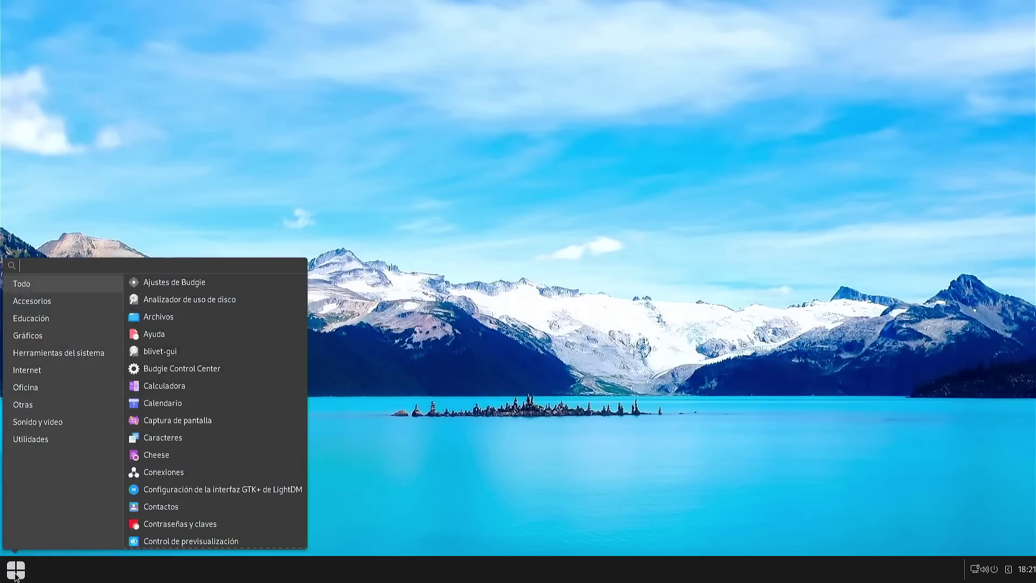
Step: Launch GNOME Software from the Herramientas del sistema apps
{"action": "left_click", "coordinate": [45, 443]}
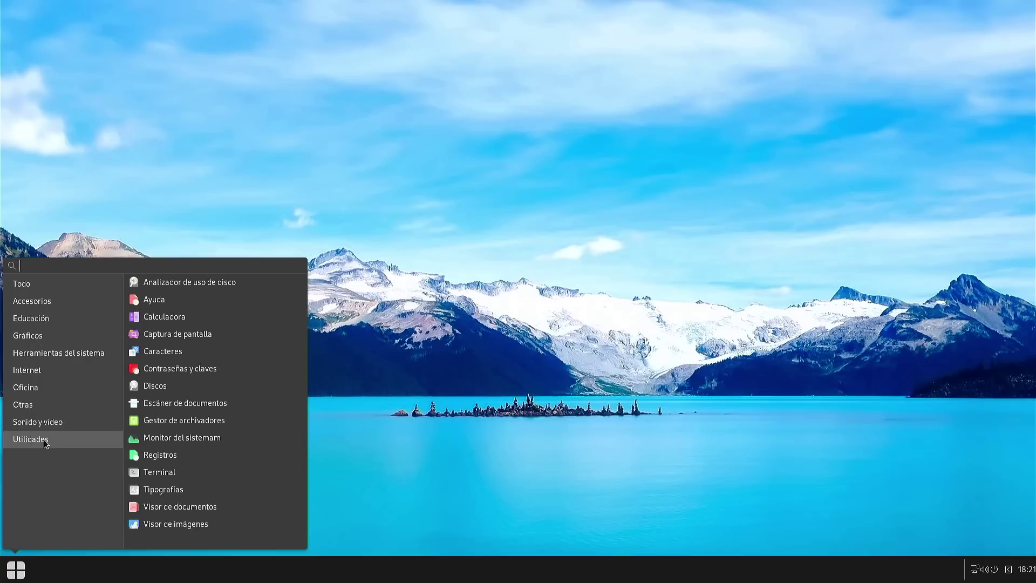
{"action": "left_click", "coordinate": [54, 353]}
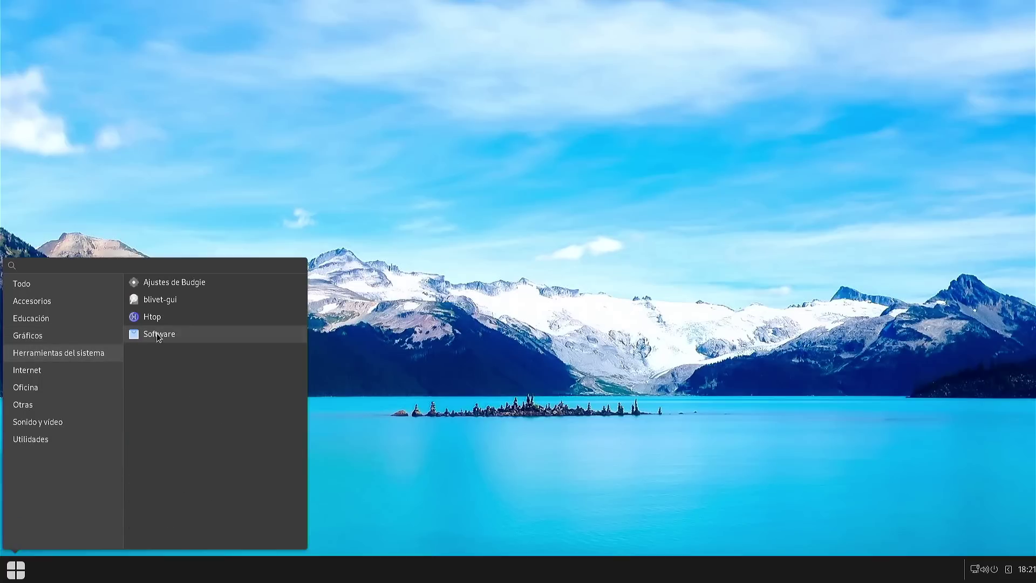
{"action": "left_click", "coordinate": [156, 333]}
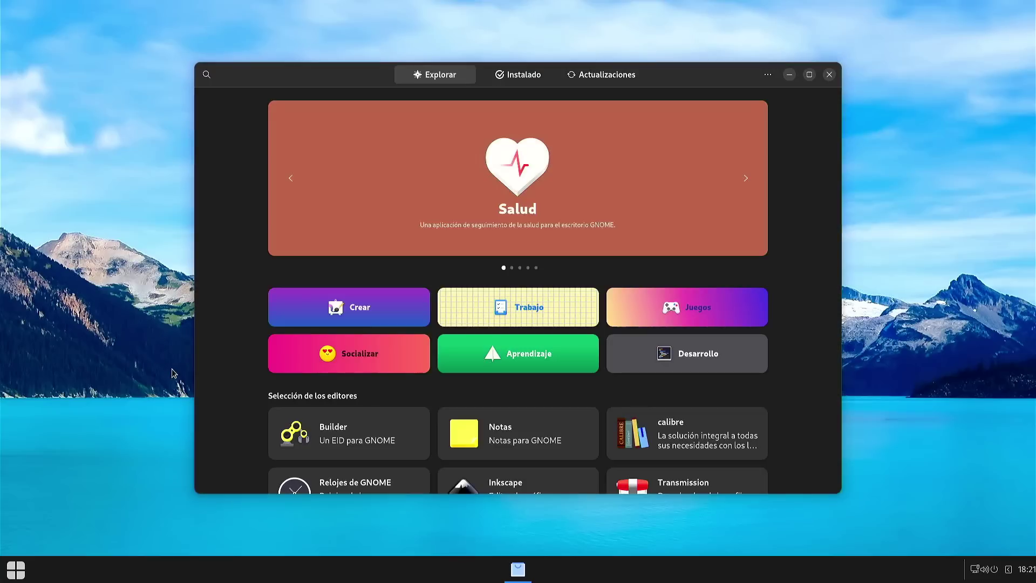
Step: Search for 'vlc', open VLC, check its sources (Flathub, rpmfusion-free-36), then go back to the results
{"action": "left_click", "coordinate": [206, 74]}
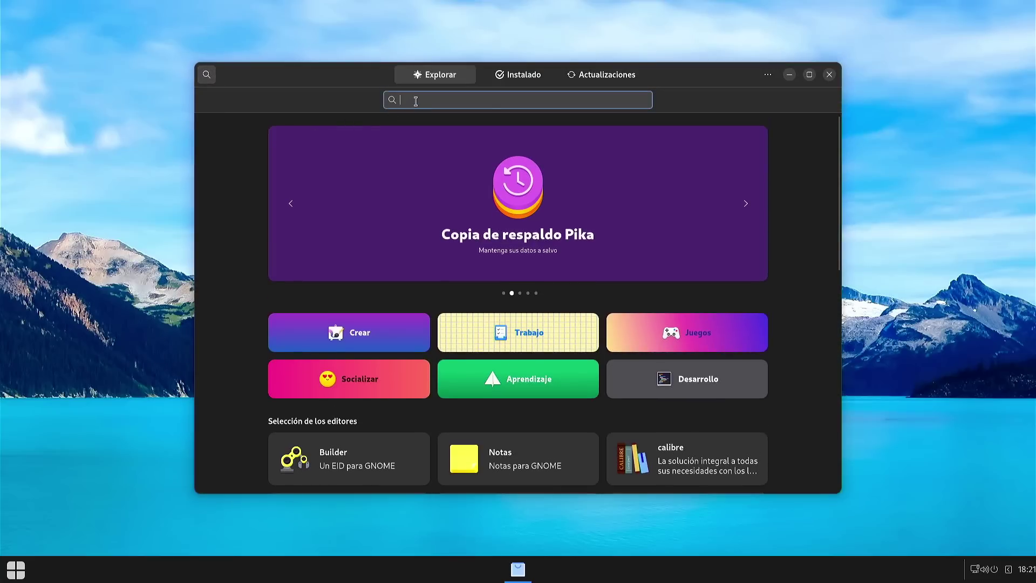
{"action": "type", "text": "vlc"}
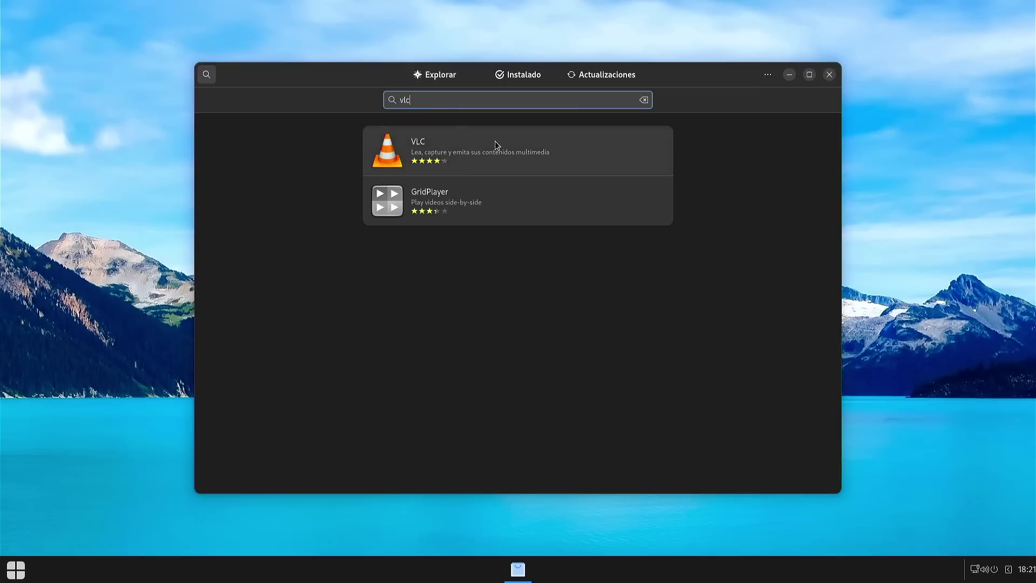
{"action": "left_click", "coordinate": [502, 154]}
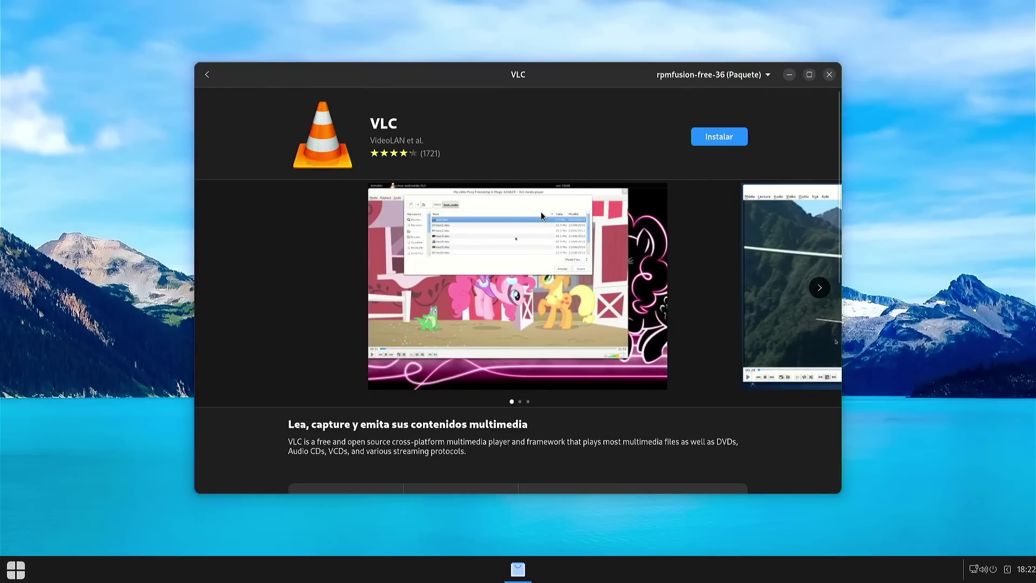
{"action": "left_click", "coordinate": [770, 80]}
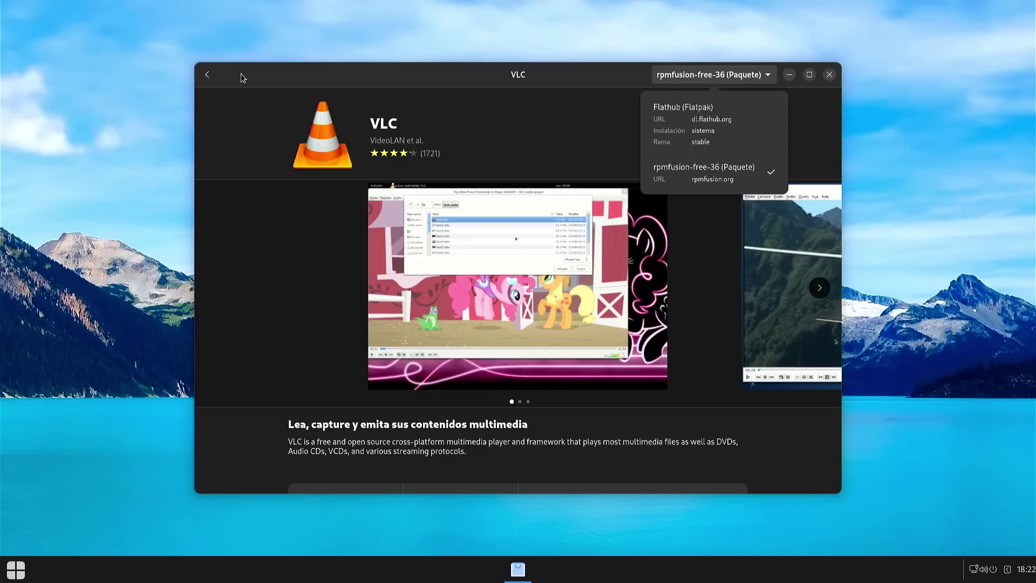
{"action": "left_click", "coordinate": [209, 73]}
{"action": "left_click", "coordinate": [209, 74]}
Step: Search for 'obs' and check which sources offer OBS Studio
{"action": "type", "text": "obs"}
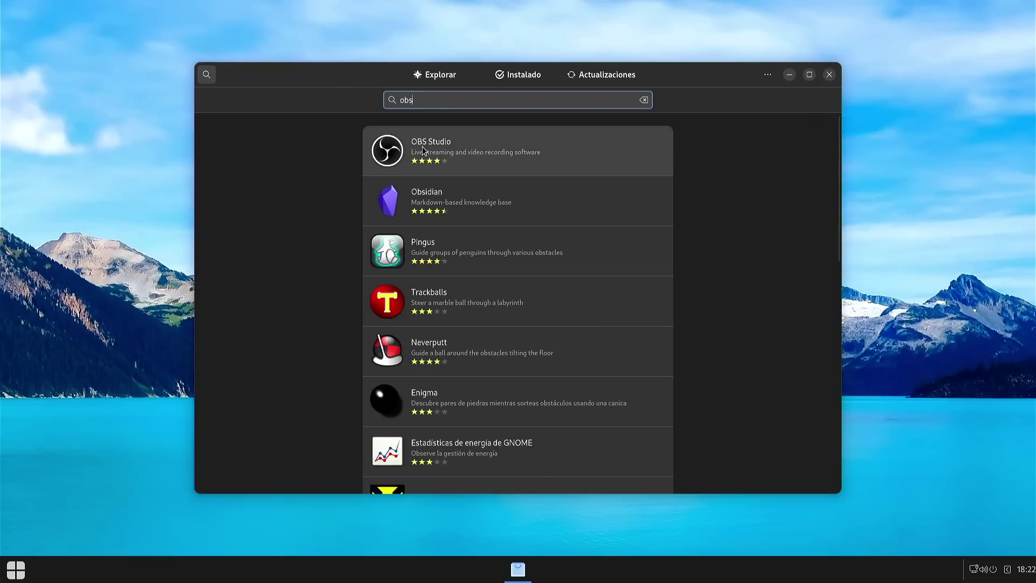
{"action": "left_click", "coordinate": [423, 150]}
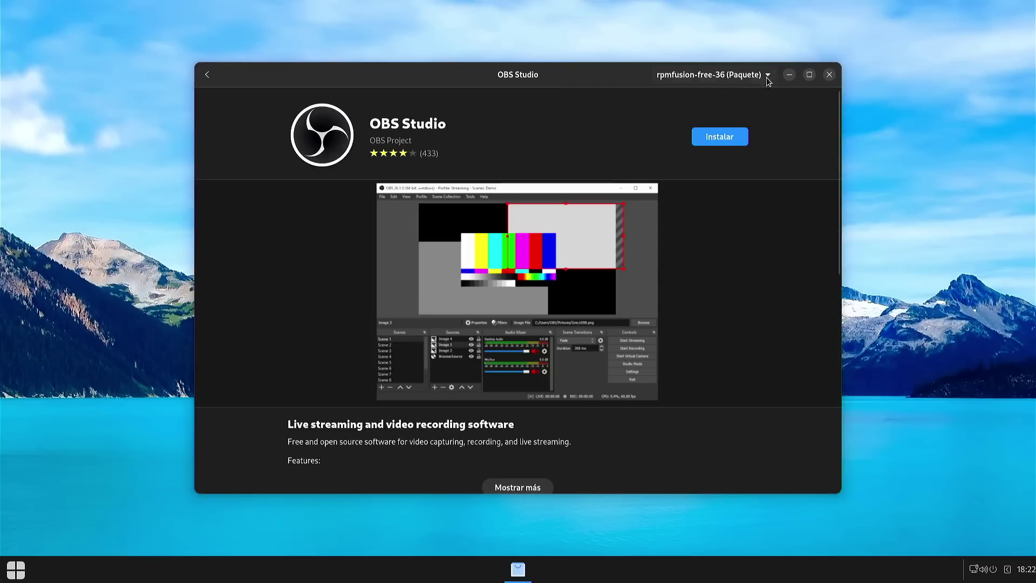
{"action": "left_click", "coordinate": [764, 76]}
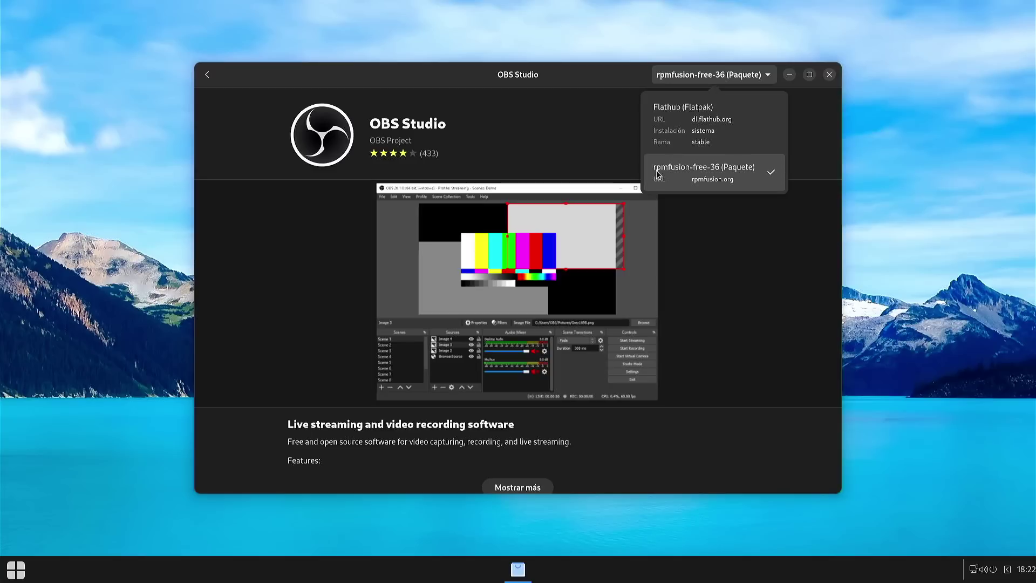
{"action": "left_click", "coordinate": [206, 76]}
{"action": "left_click", "coordinate": [206, 75]}
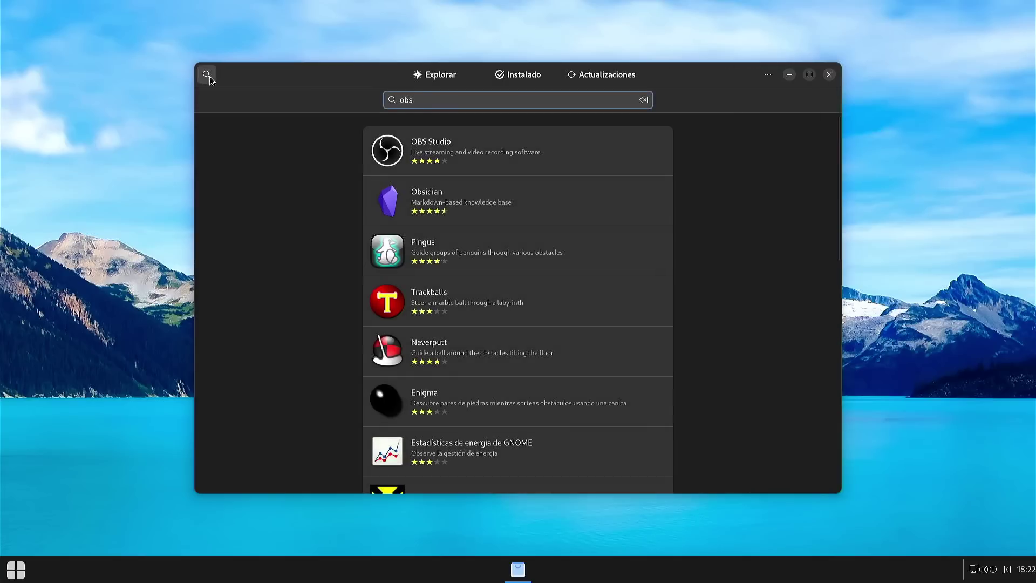
Step: Search 'thonny' and install it, switching the source to Flathub (Flatpak) after the Ultramarine package fails
{"action": "key", "text": "ctrl+a"}
{"action": "type", "text": "thonny"}
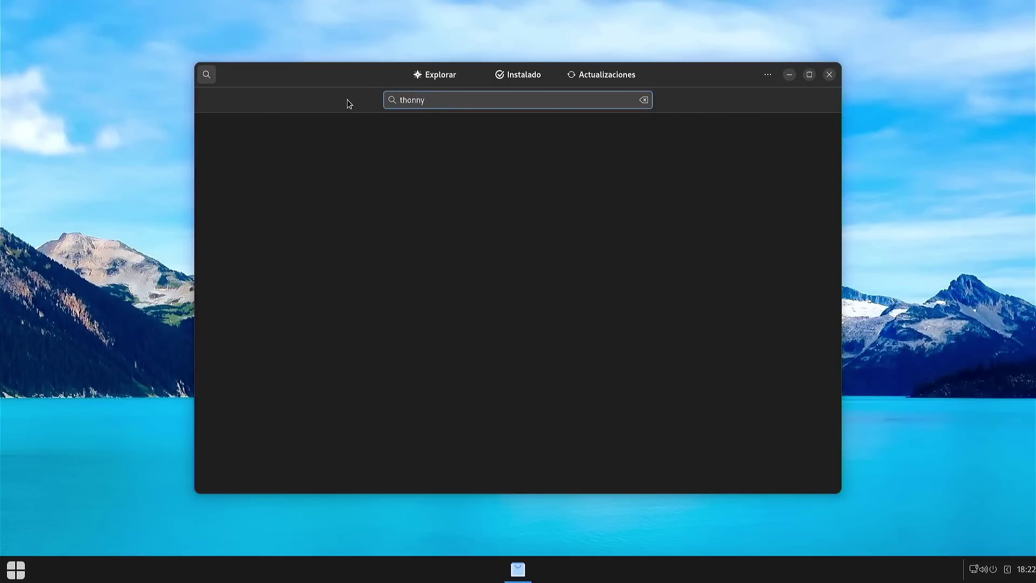
{"action": "left_click", "coordinate": [398, 141]}
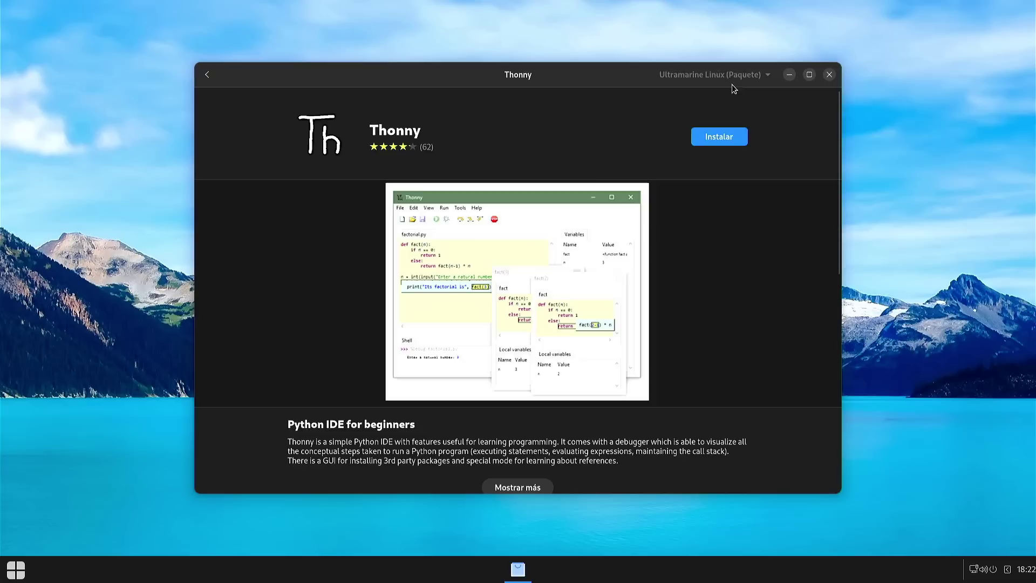
{"action": "left_click", "coordinate": [720, 75]}
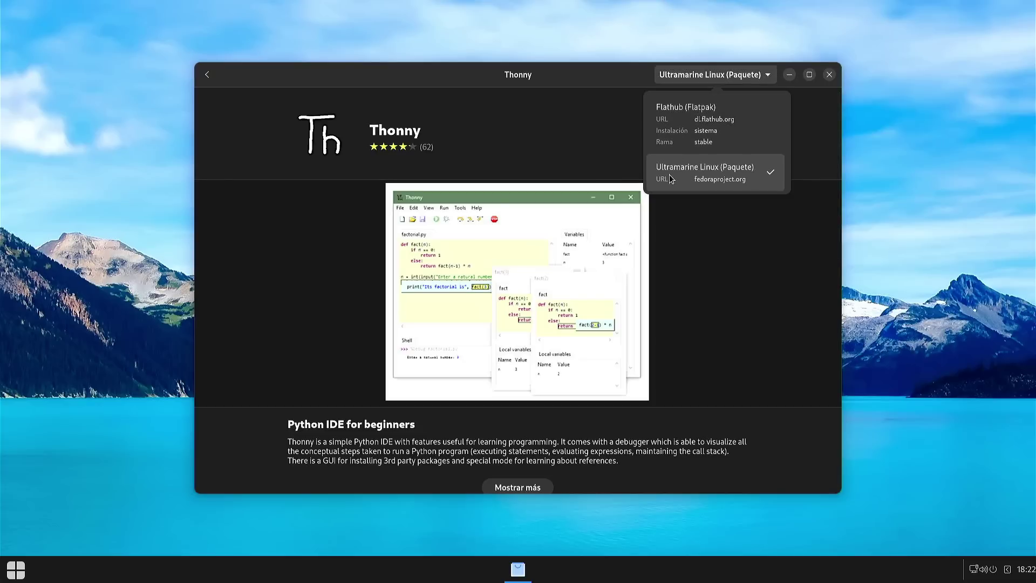
{"action": "left_click", "coordinate": [711, 216]}
{"action": "left_click", "coordinate": [716, 135]}
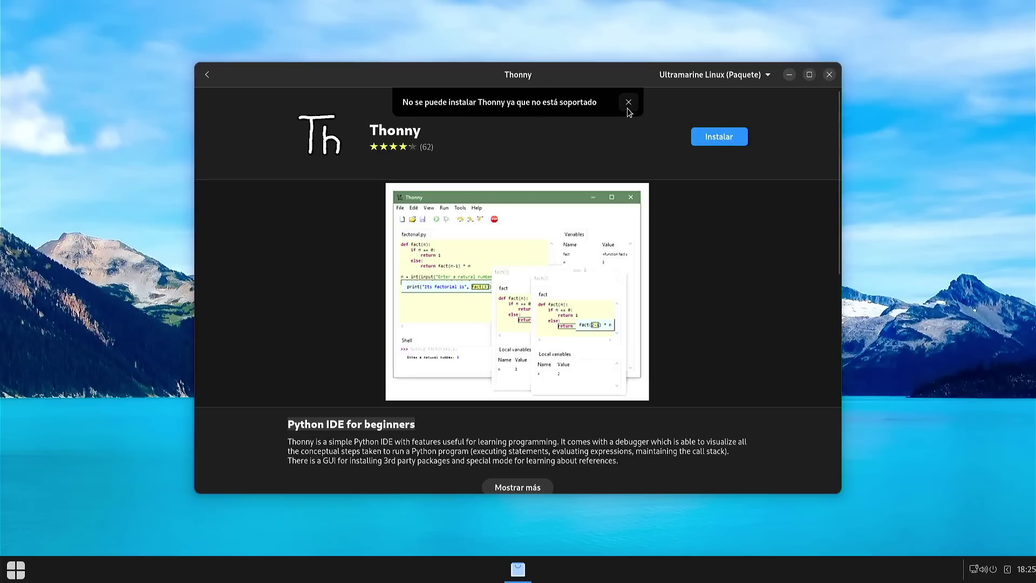
{"action": "left_click", "coordinate": [773, 78]}
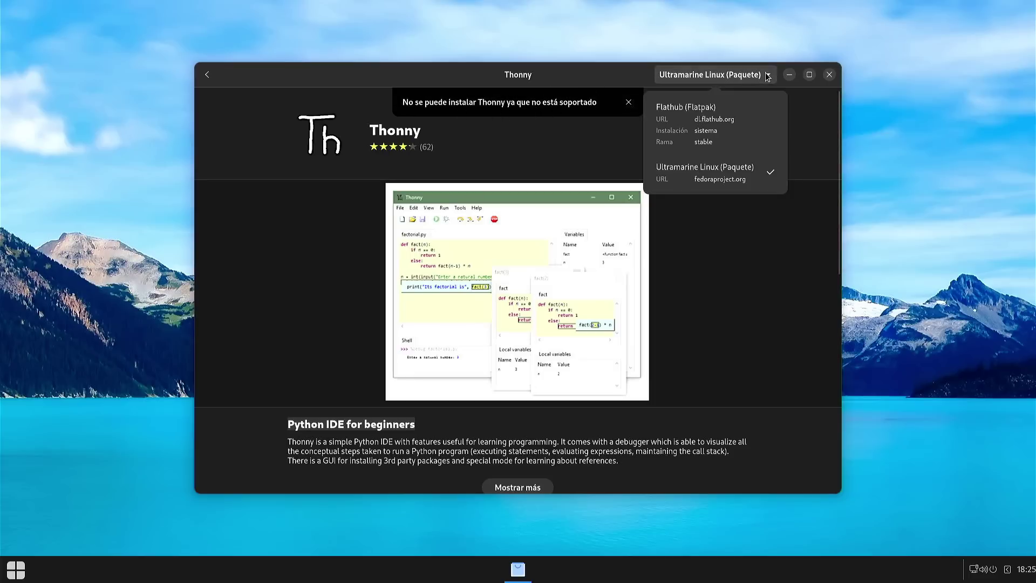
{"action": "left_click", "coordinate": [678, 108]}
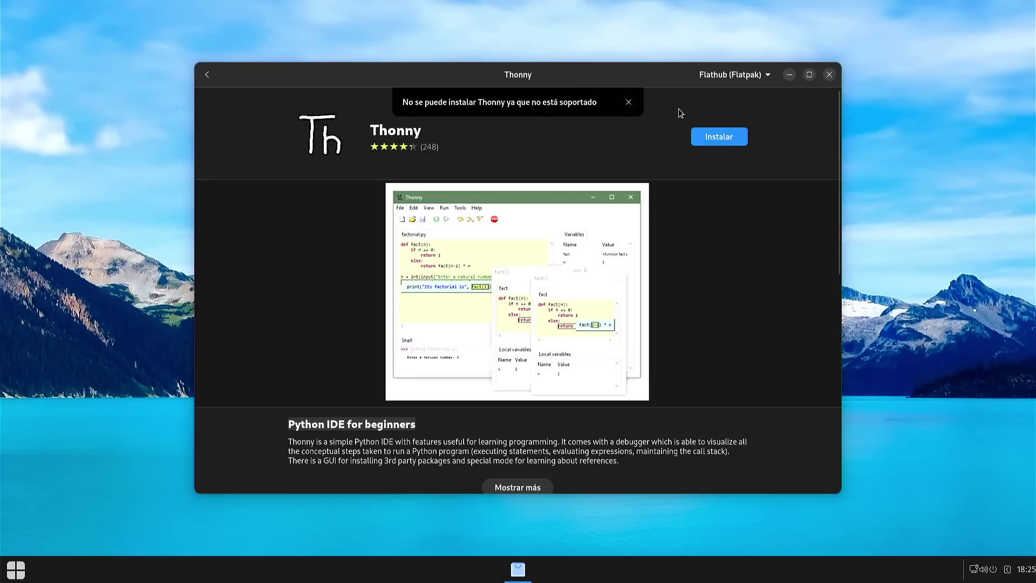
{"action": "left_click", "coordinate": [719, 136]}
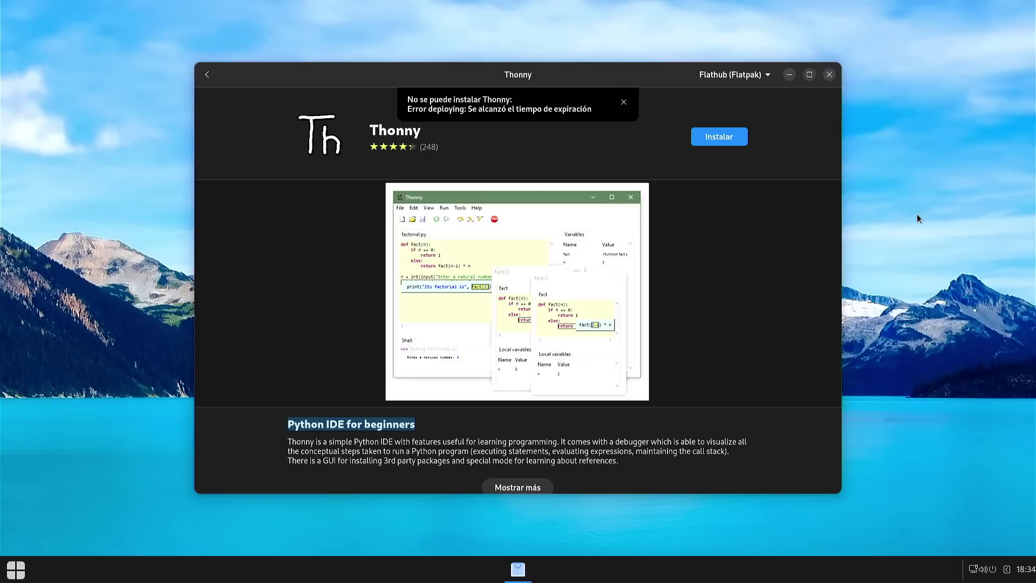
Step: Close GNOME Software and launch Terminal from the Utilidades menu
{"action": "left_click", "coordinate": [830, 75]}
{"action": "left_click", "coordinate": [16, 569]}
{"action": "left_click", "coordinate": [34, 437]}
{"action": "left_click", "coordinate": [192, 472]}
Step: Run 'sudo dnf install thonny', enter the account password and accept the 23-package transaction
{"action": "type", "text": "sudo dnf insta"}
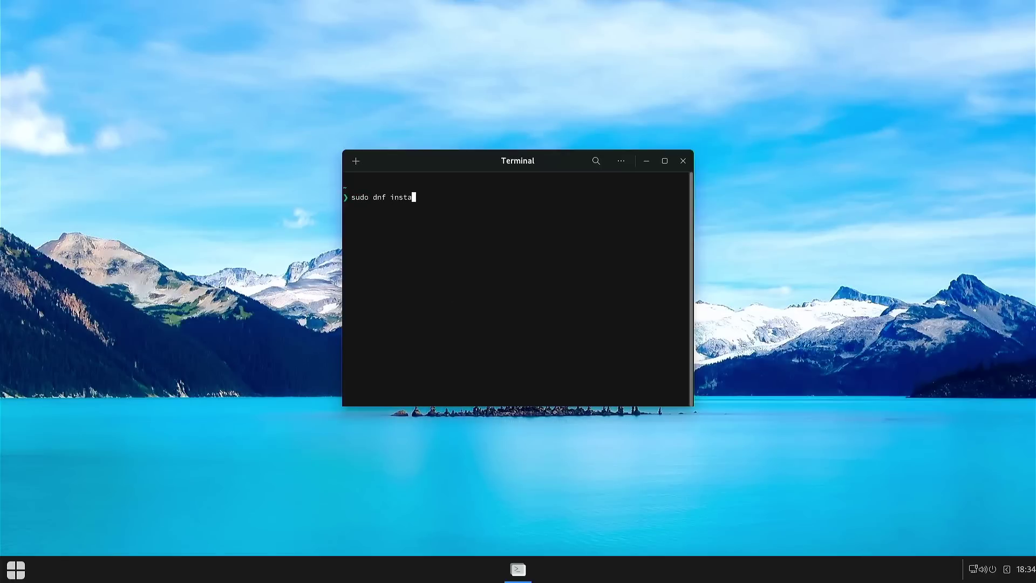
{"action": "type", "text": "ll thonny"}
{"action": "key", "text": "Return"}
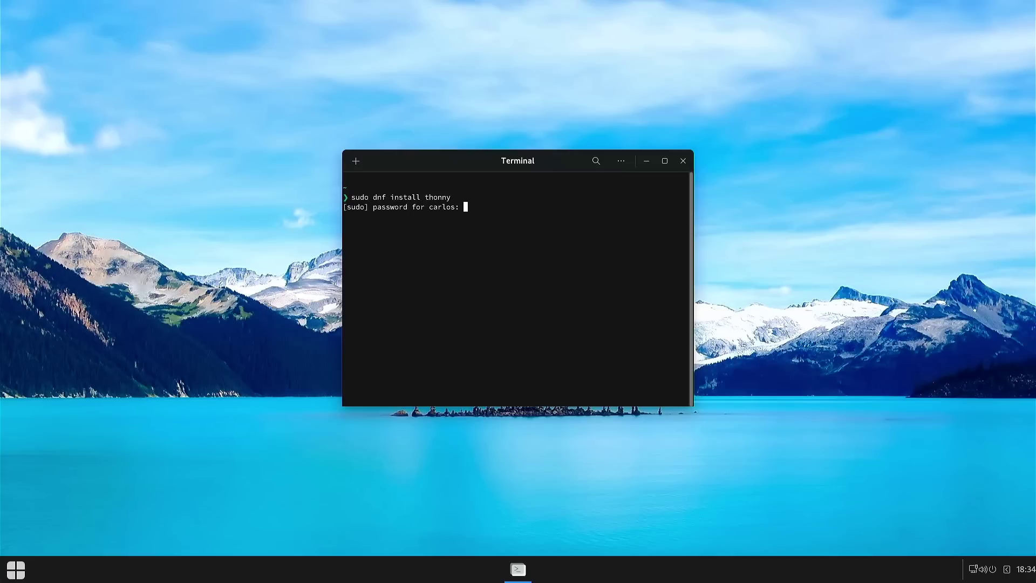
{"action": "key", "text": "Return"}
{"action": "key", "text": "ctrl+plus"}
{"action": "key", "text": "ctrl+plus"}
{"action": "key", "text": "ctrl+plus"}
{"action": "key", "text": "ctrl+plus"}
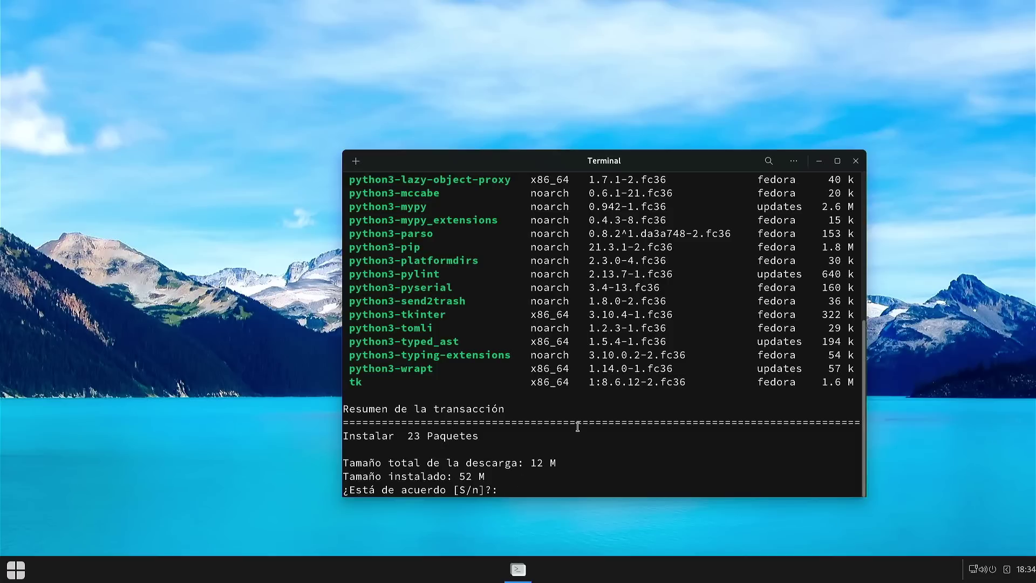
{"action": "type", "text": "s"}
{"action": "key", "text": "Return"}
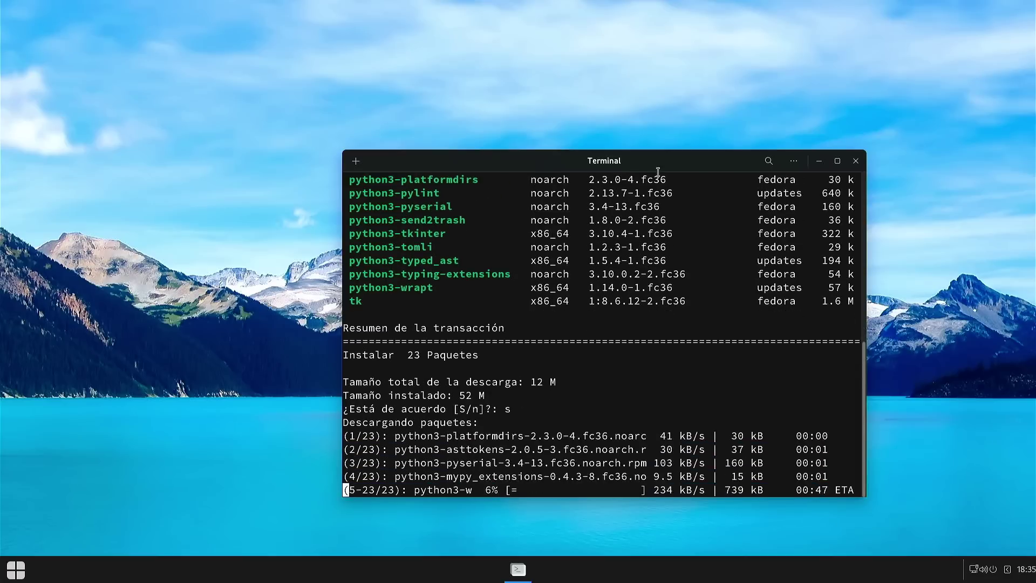
{"action": "left_click_drag", "start_coordinate": [661, 162], "coordinate": [628, 104]}
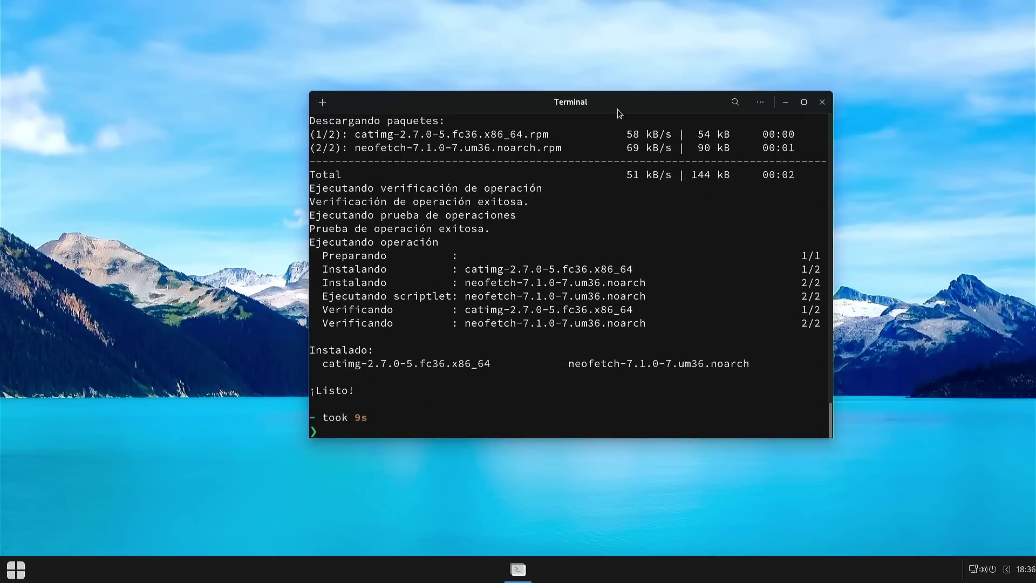
Step: Run neofetch to show Ultramarine Linux 36 with Budgie 10.5.3, then close Terminal
{"action": "type", "text": "eofetch"}
{"action": "key", "text": "Return"}
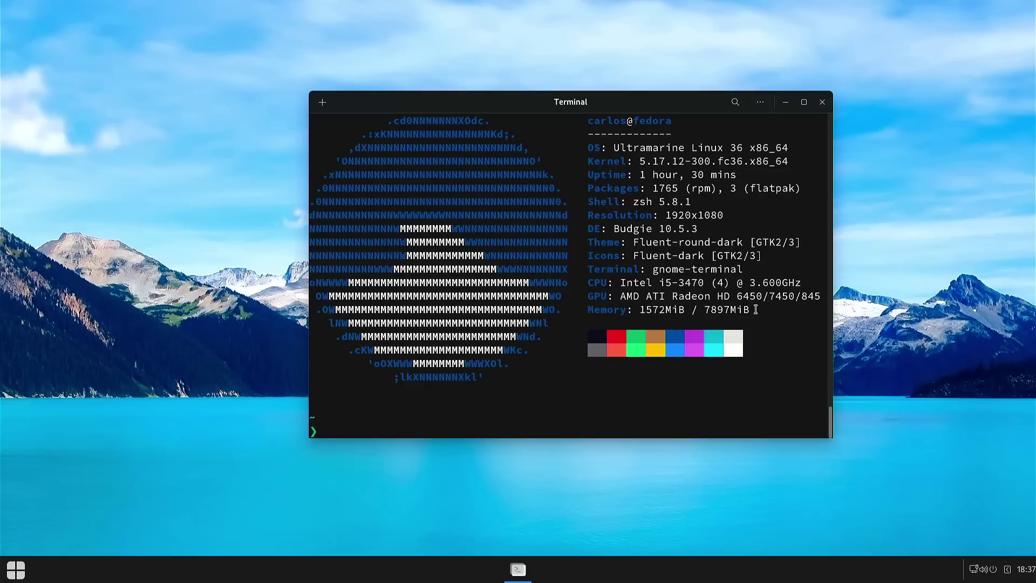
{"action": "left_click", "coordinate": [822, 102]}
Step: Launch Thonny from a menu search for 'th', choose Español, start it, then close it
{"action": "left_click", "coordinate": [17, 570]}
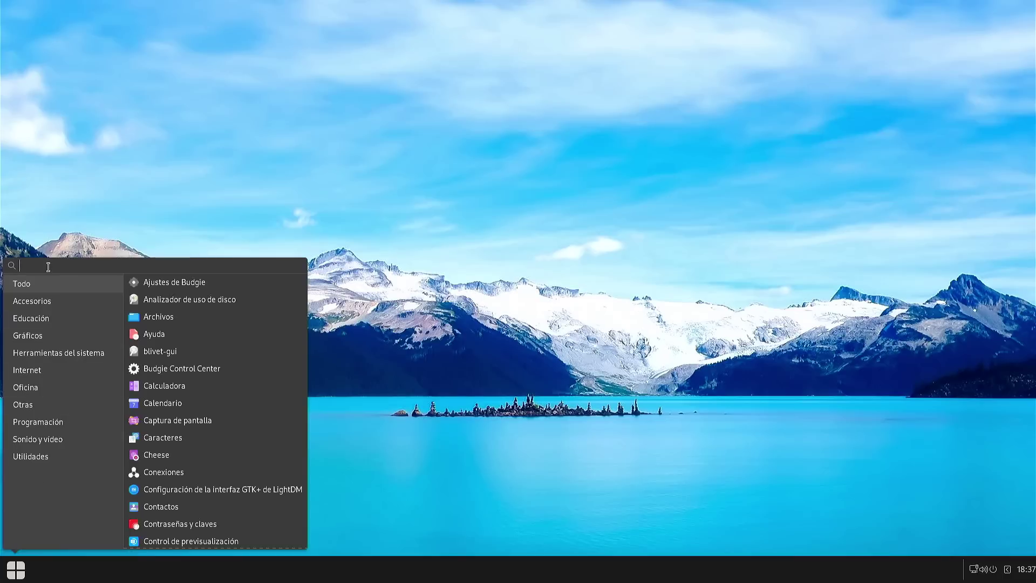
{"action": "type", "text": "th"}
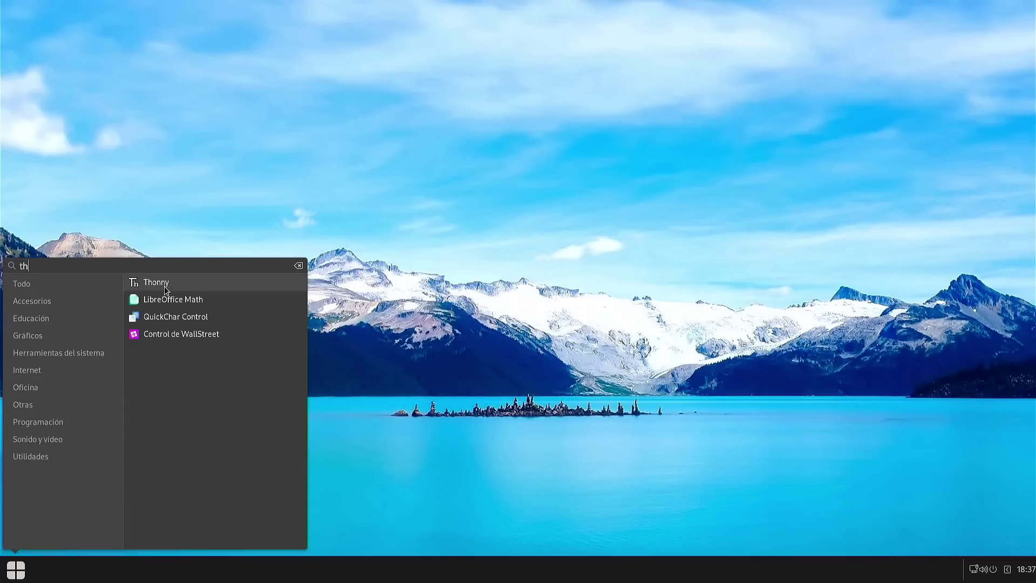
{"action": "left_click", "coordinate": [165, 285]}
{"action": "left_click", "coordinate": [637, 280]}
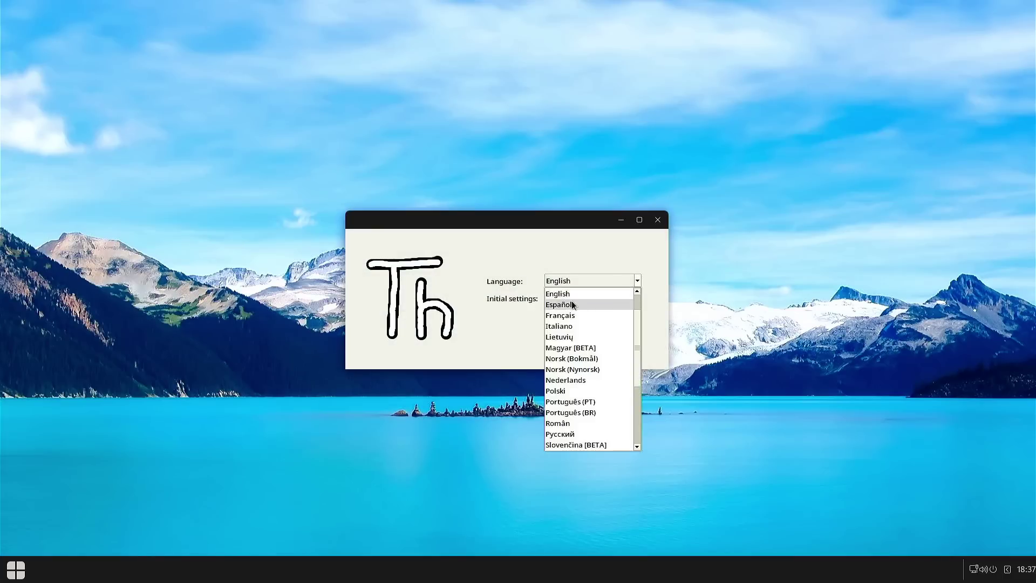
{"action": "left_click", "coordinate": [579, 302]}
{"action": "left_click", "coordinate": [608, 334]}
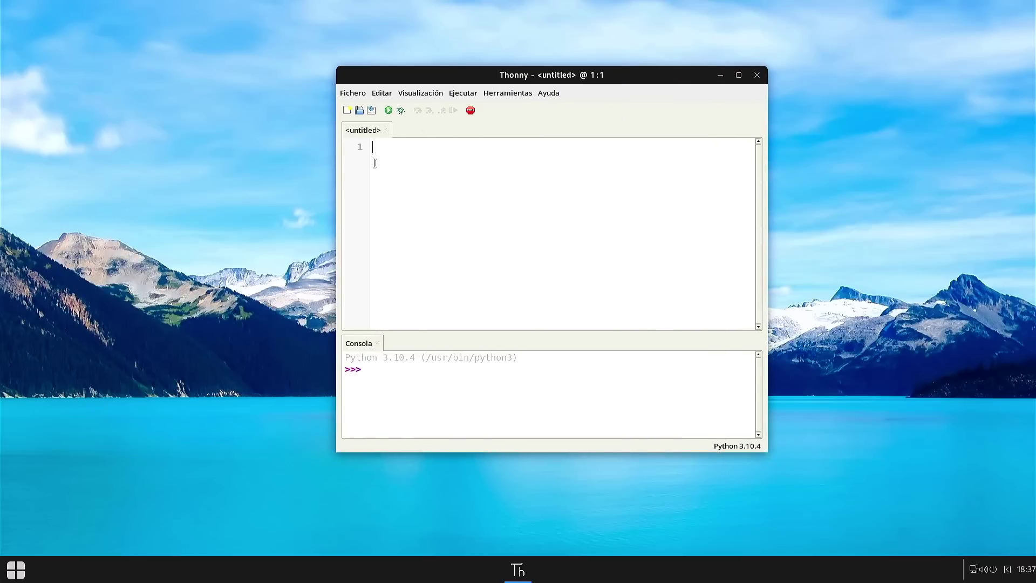
{"action": "left_click", "coordinate": [758, 77]}
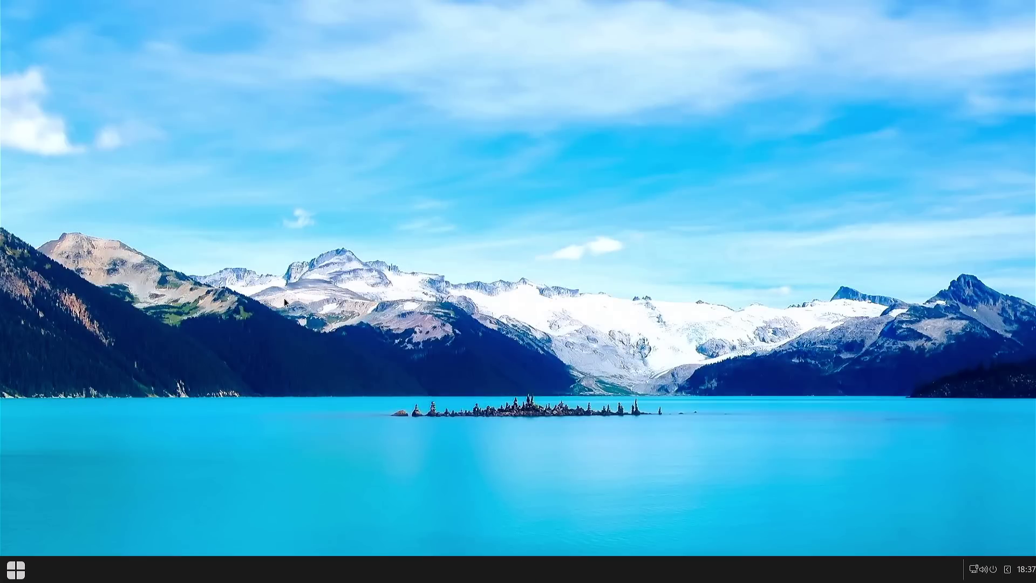
{"action": "left_click", "coordinate": [16, 571]}
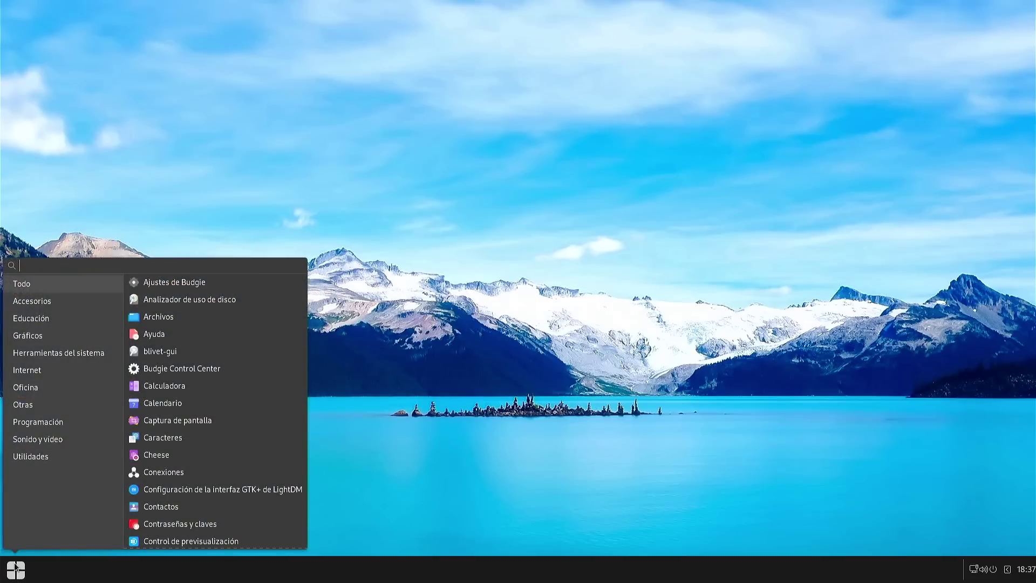
Step: Open Vídeos in Archivos, play tarjetaRPI.MOV, then close the player and the folder window
{"action": "left_click", "coordinate": [179, 319]}
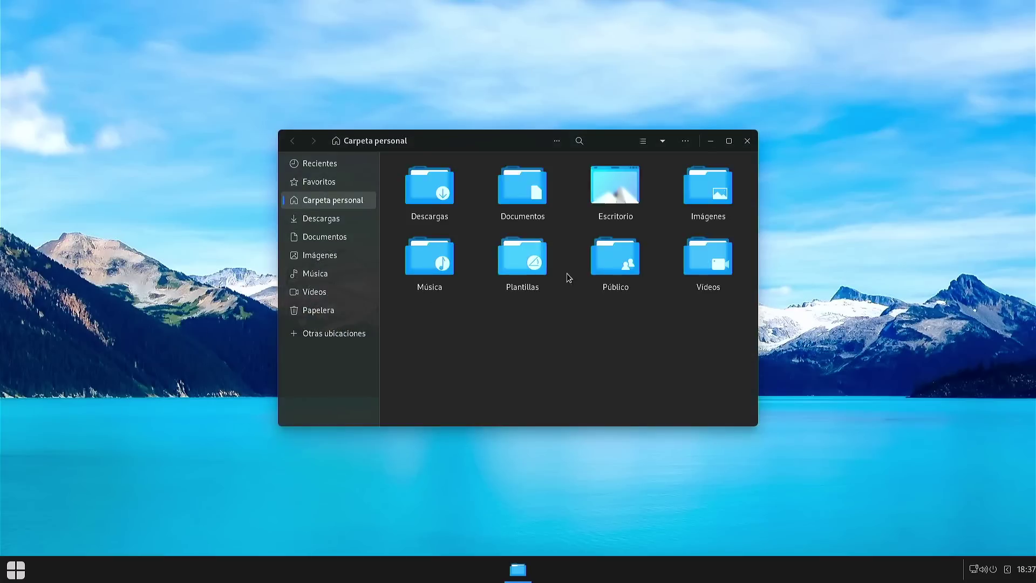
{"action": "left_click", "coordinate": [700, 250]}
{"action": "double_click", "coordinate": [701, 250]}
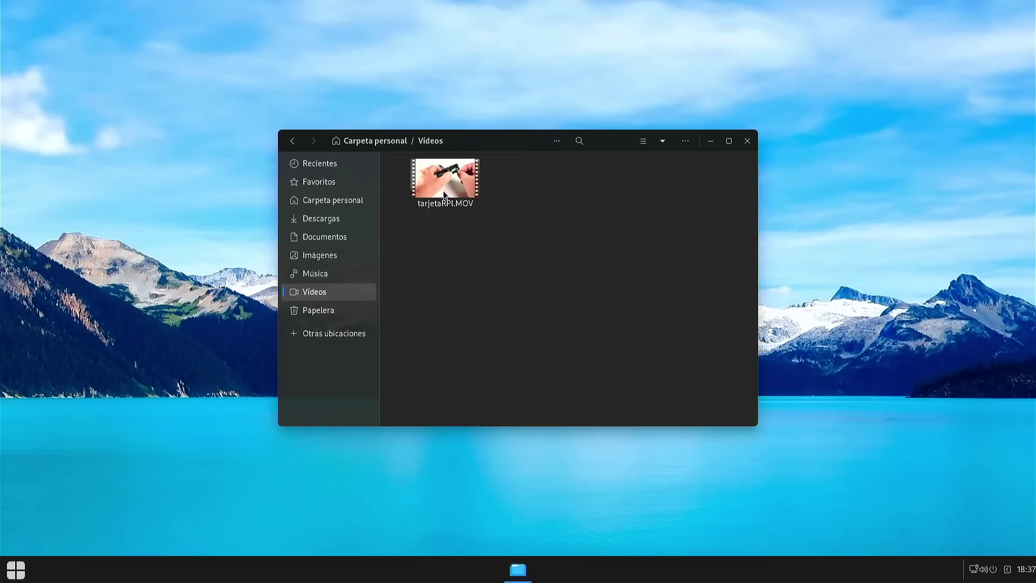
{"action": "double_click", "coordinate": [457, 185]}
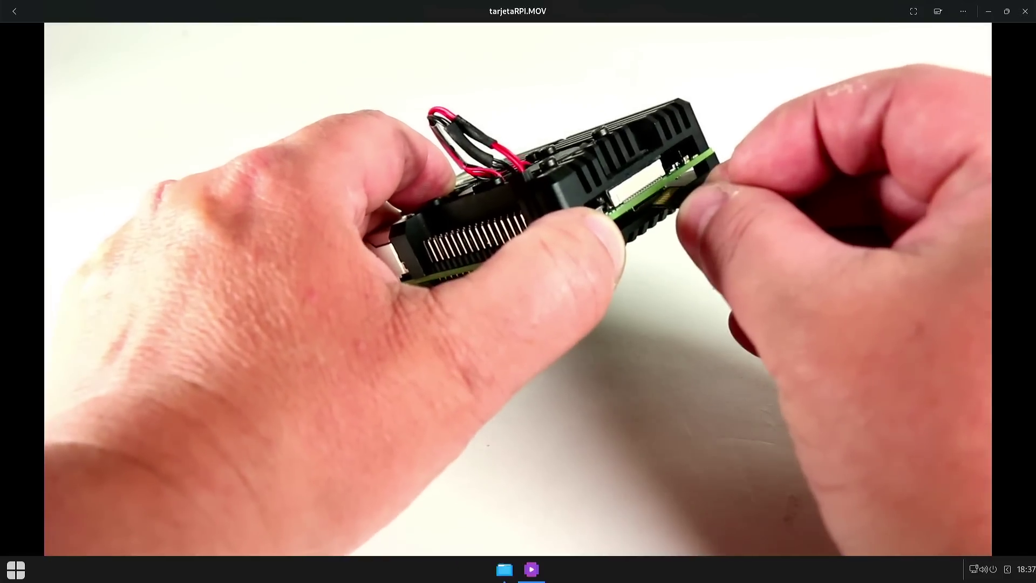
{"action": "mouse_move", "coordinate": [388, 178]}
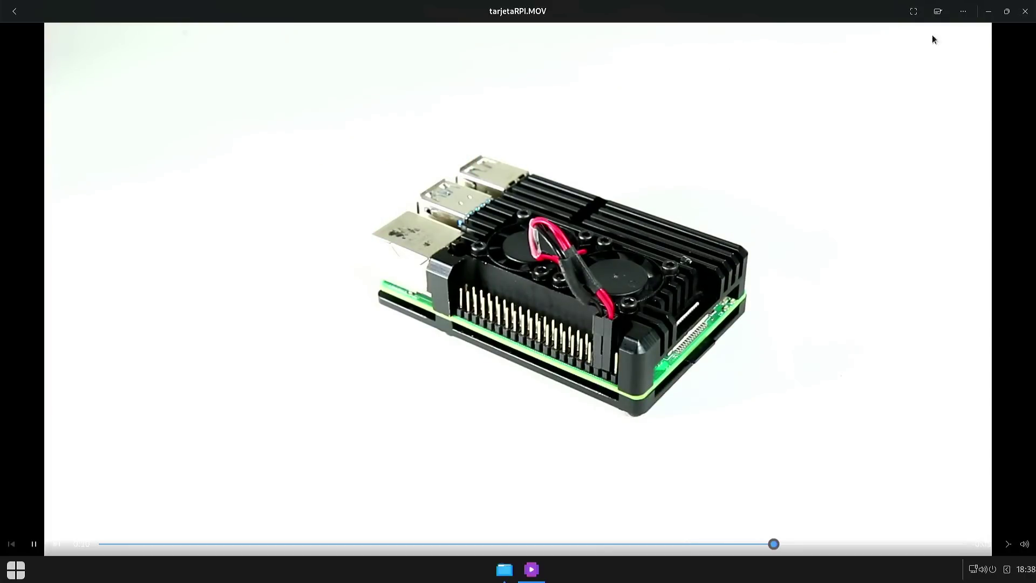
{"action": "left_click", "coordinate": [1025, 12]}
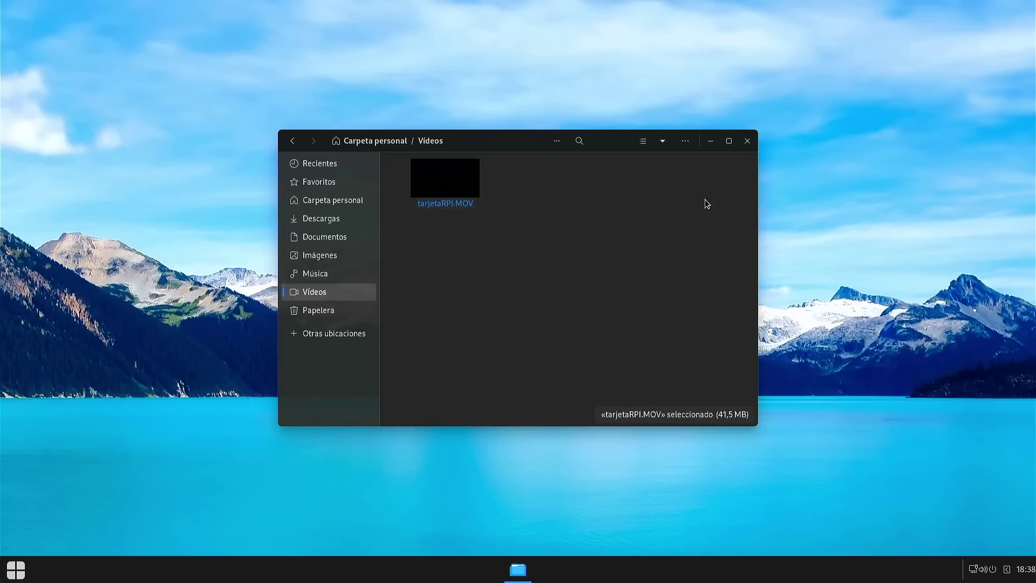
{"action": "left_click", "coordinate": [747, 142]}
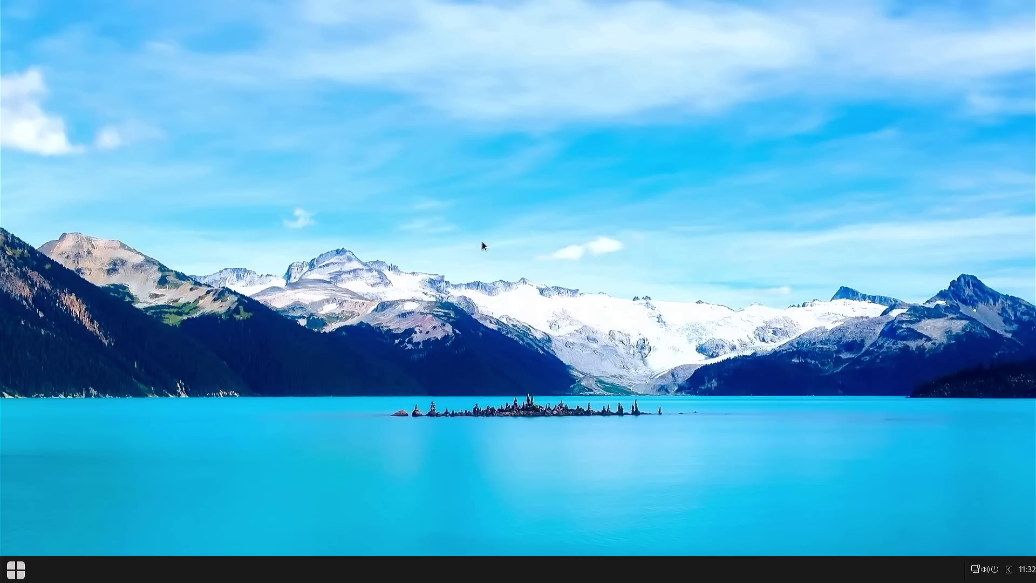
Step: Open System Settings from the desktop, close it, then open Budgie Control Center's Red page
{"action": "right_click", "coordinate": [470, 217]}
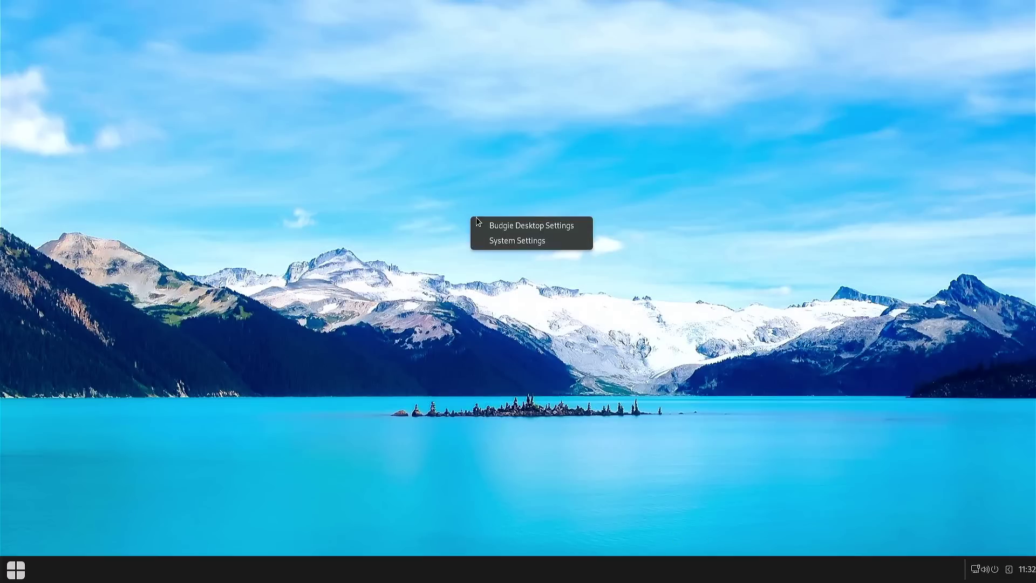
{"action": "left_click", "coordinate": [518, 242]}
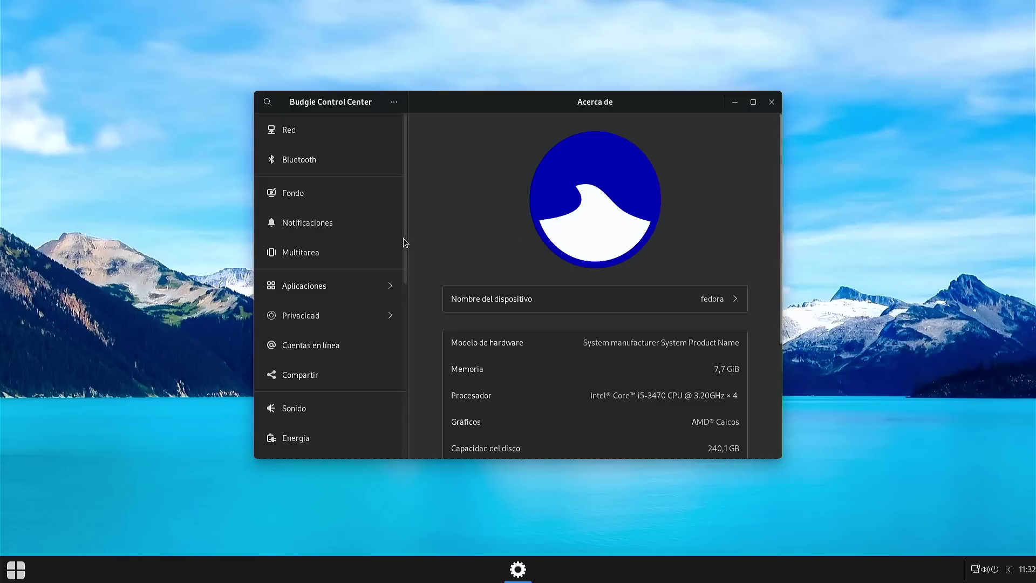
{"action": "left_click", "coordinate": [772, 102]}
{"action": "left_click", "coordinate": [14, 569]}
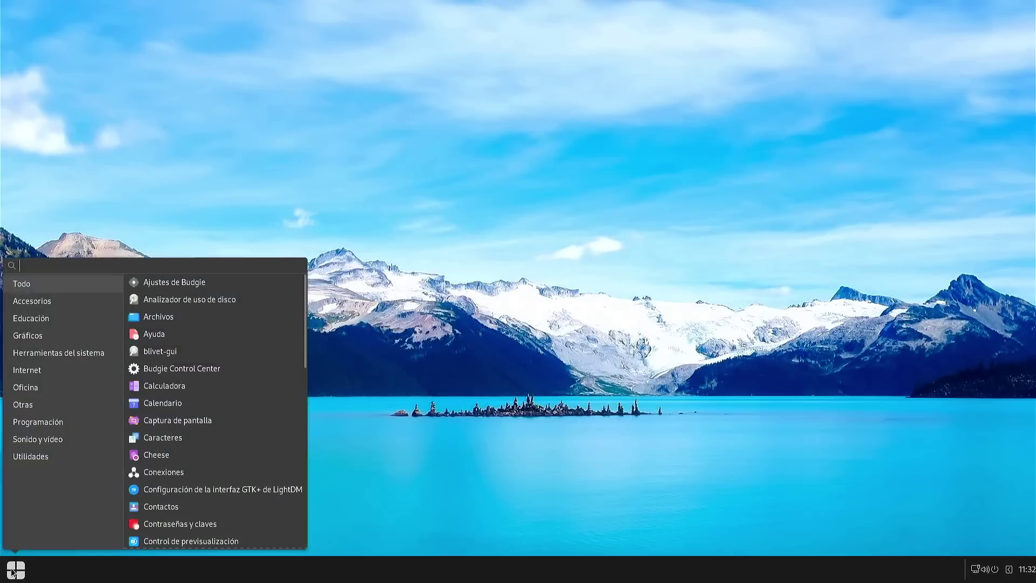
{"action": "left_click", "coordinate": [205, 367]}
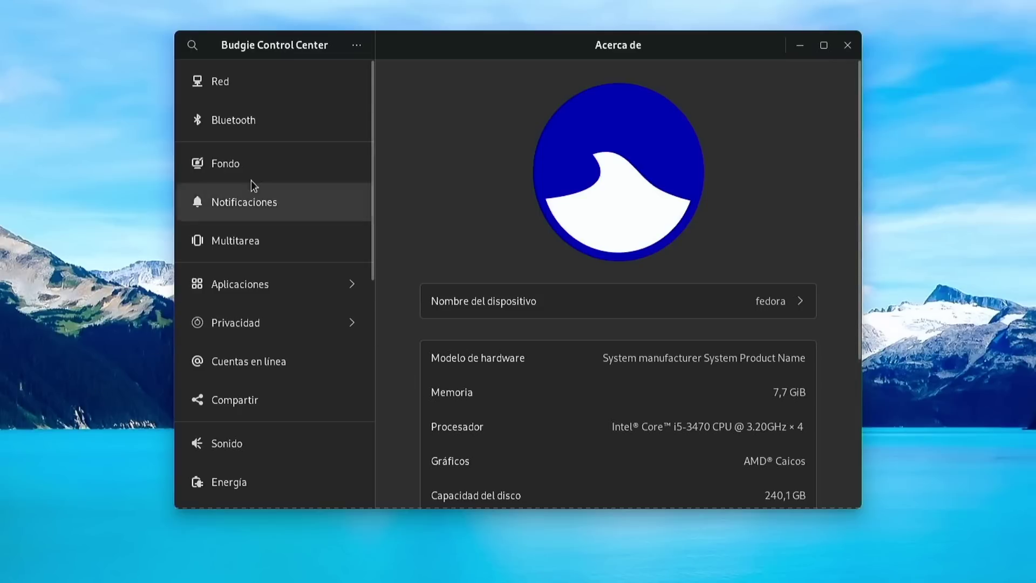
{"action": "left_click", "coordinate": [239, 84]}
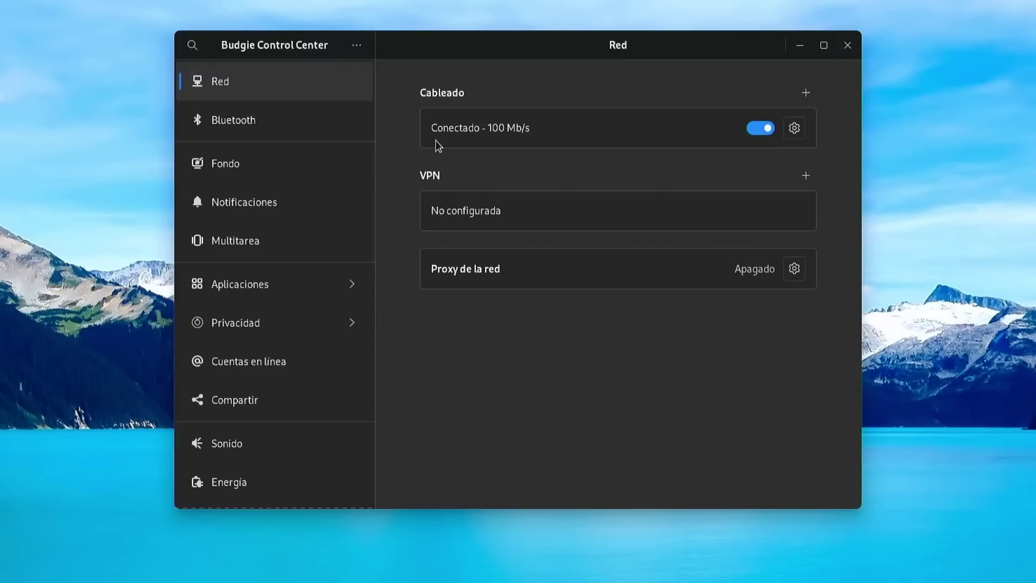
Step: Try the blue water, dark sunset and wood curve wallpapers, then restore the lake image
{"action": "left_click", "coordinate": [231, 164]}
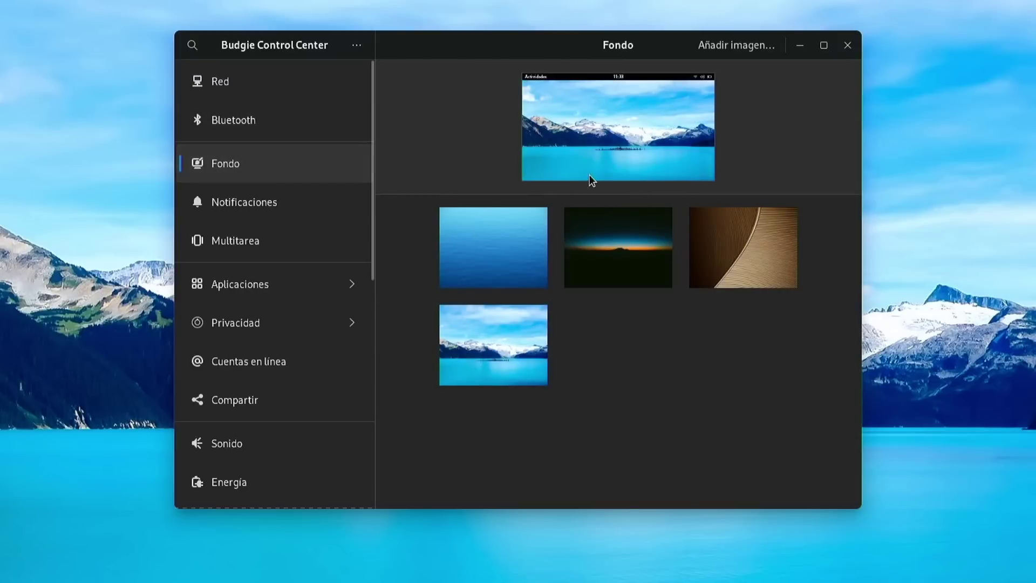
{"action": "left_click", "coordinate": [503, 236]}
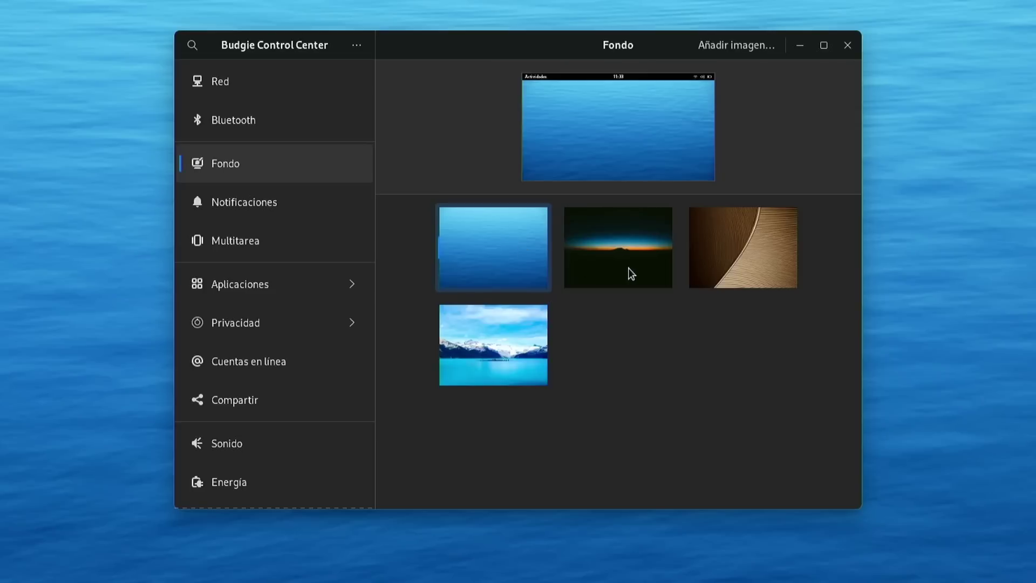
{"action": "left_click", "coordinate": [628, 268]}
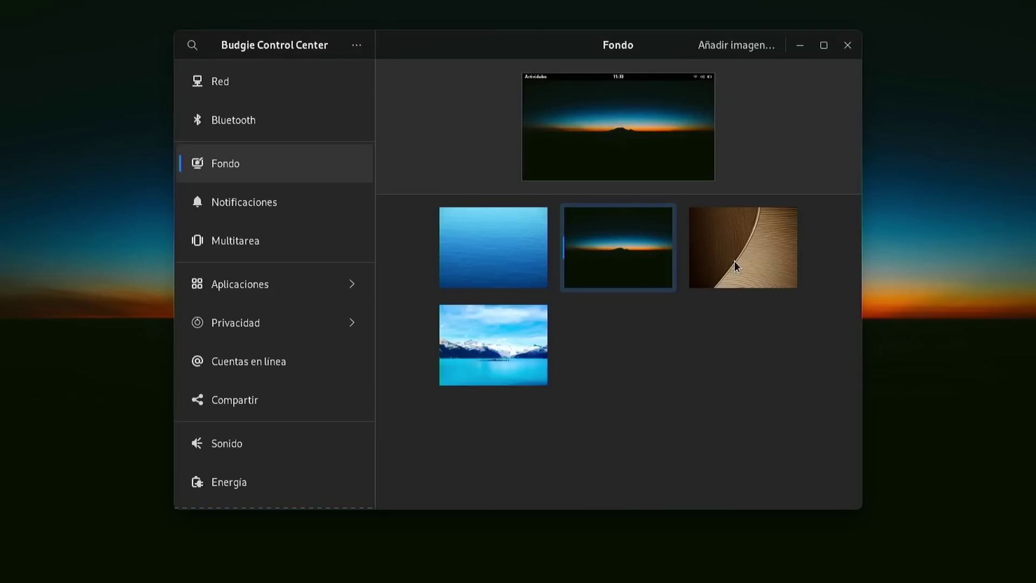
{"action": "left_click", "coordinate": [734, 260]}
{"action": "left_click_drag", "start_coordinate": [522, 47], "coordinate": [562, 8]}
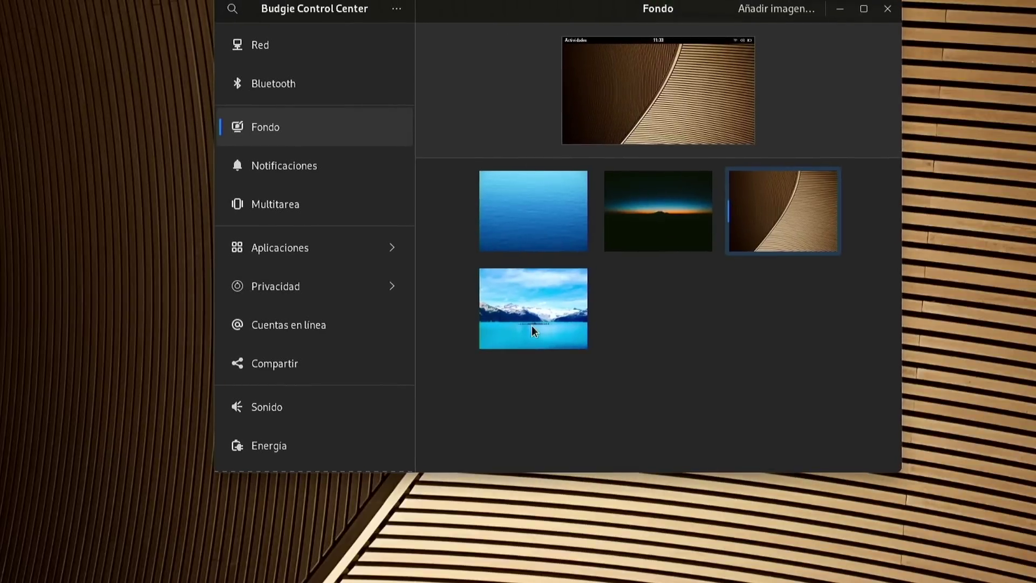
{"action": "left_click", "coordinate": [532, 326]}
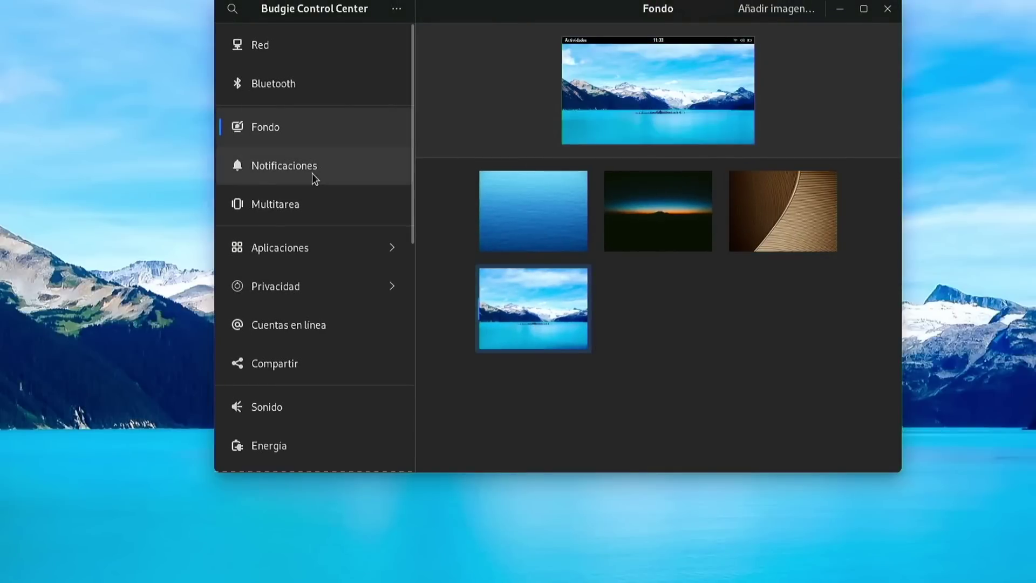
Step: Visit Notificaciones, then the Multitarea page showing 4 workspaces
{"action": "left_click", "coordinate": [311, 173]}
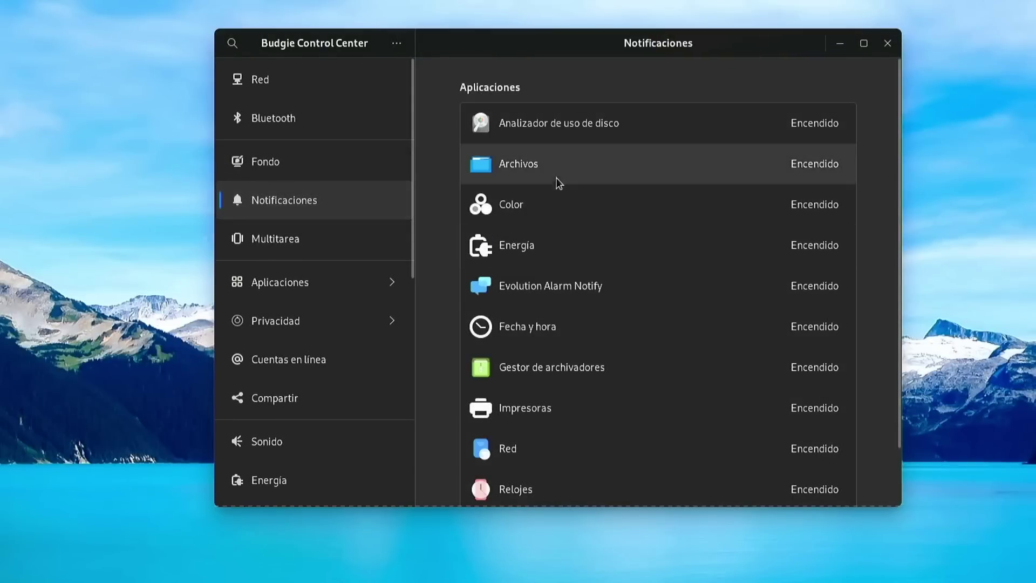
{"action": "left_click", "coordinate": [286, 238]}
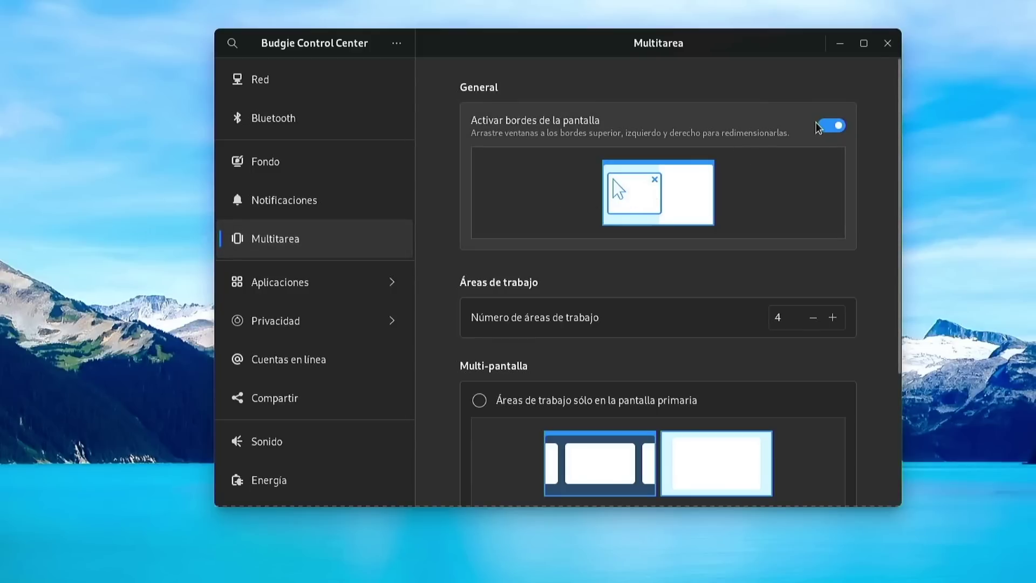
{"action": "left_click", "coordinate": [16, 566]}
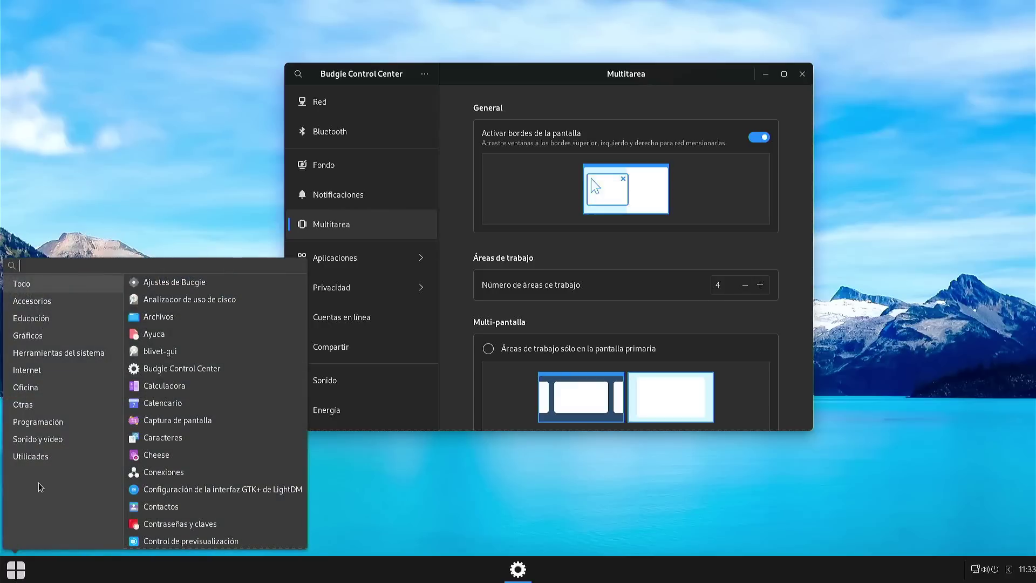
{"action": "left_click", "coordinate": [30, 456]}
{"action": "left_click", "coordinate": [161, 472]}
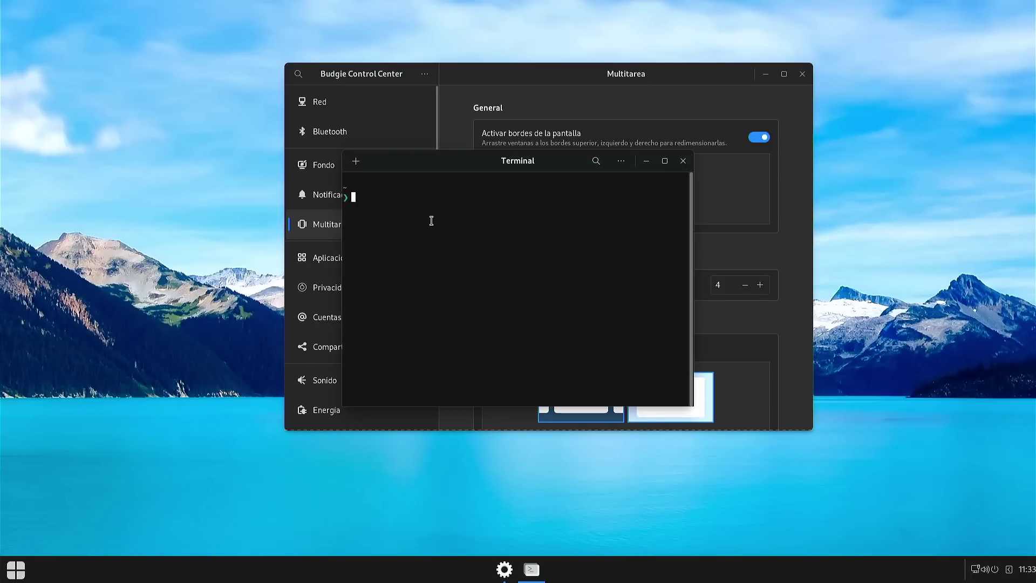
{"action": "left_click_drag", "start_coordinate": [436, 169], "coordinate": [78, 4]}
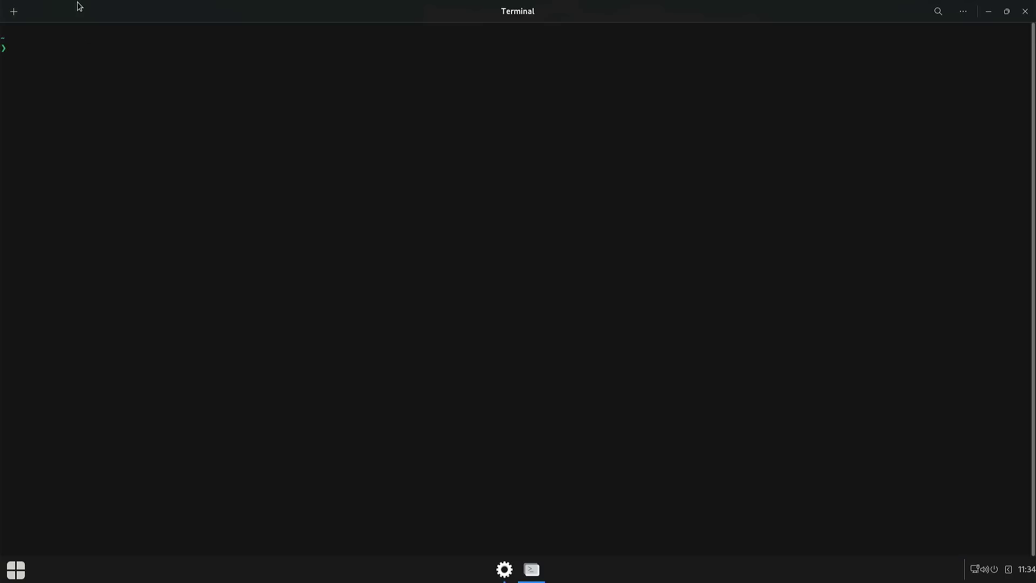
{"action": "left_click", "coordinate": [1025, 11]}
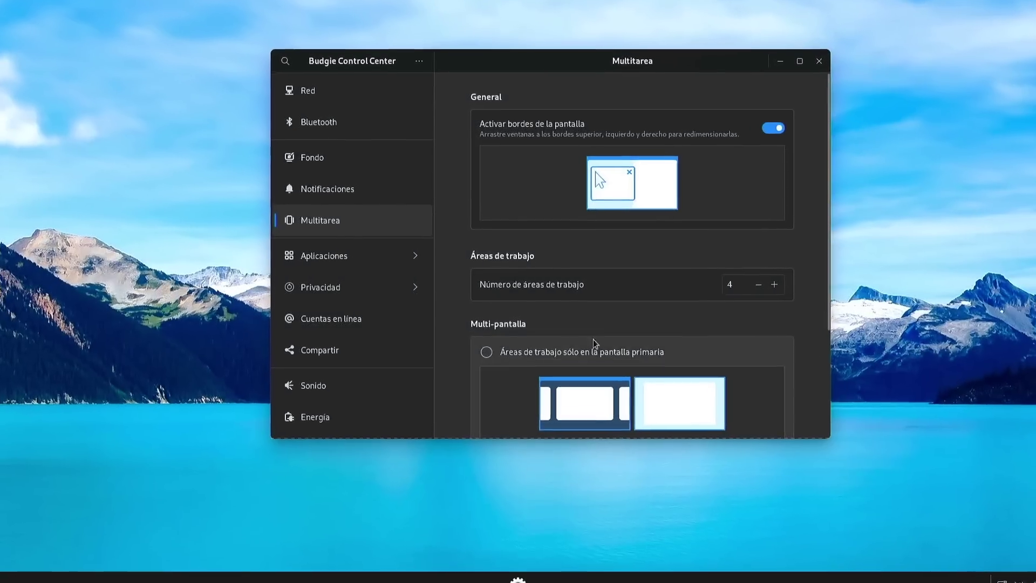
Step: View the Aplicaciones settings for Ajustes de Budgie, then return and open the Energía page
{"action": "scroll", "coordinate": [863, 334], "scroll_direction": "down", "scroll_amount": 5}
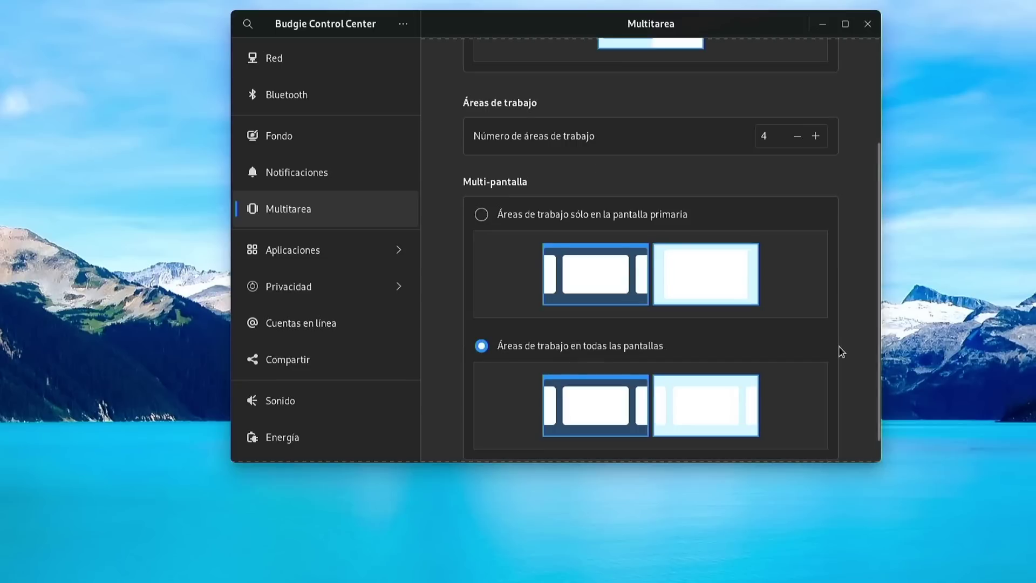
{"action": "left_click", "coordinate": [285, 250]}
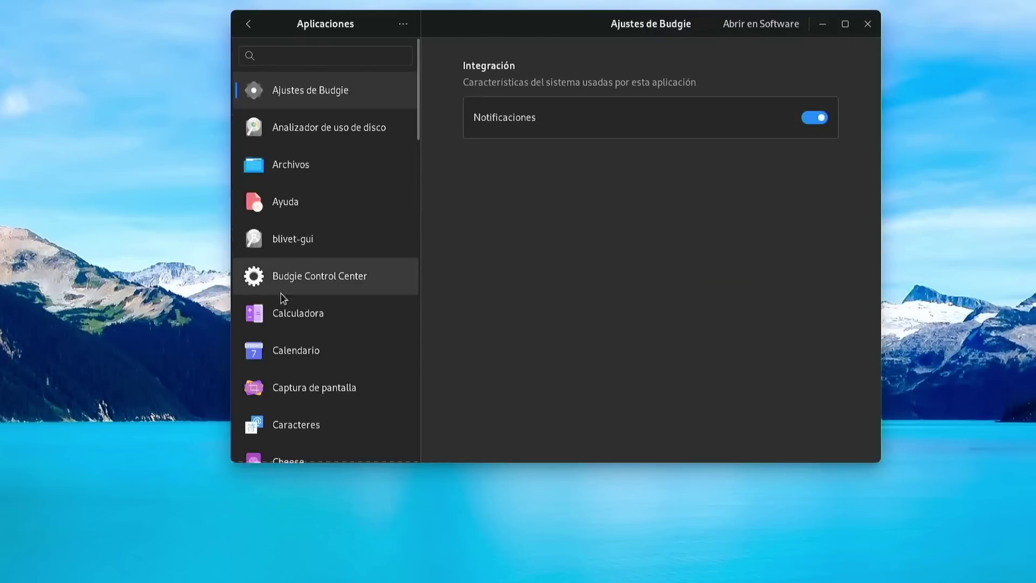
{"action": "left_click", "coordinate": [248, 24]}
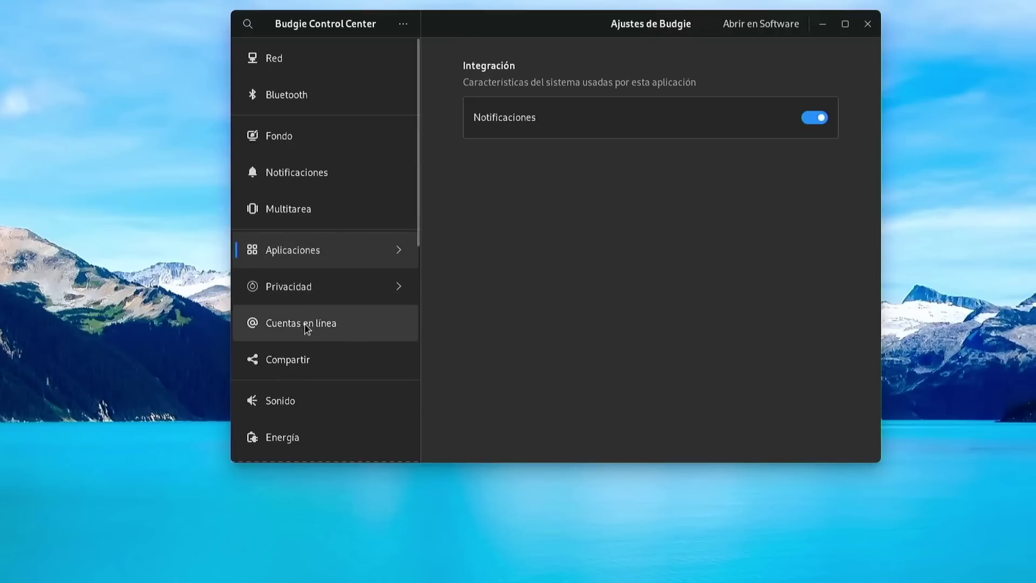
{"action": "scroll", "coordinate": [298, 357], "scroll_direction": "down", "scroll_amount": 2}
{"action": "scroll", "coordinate": [298, 357], "scroll_direction": "down", "scroll_amount": 2}
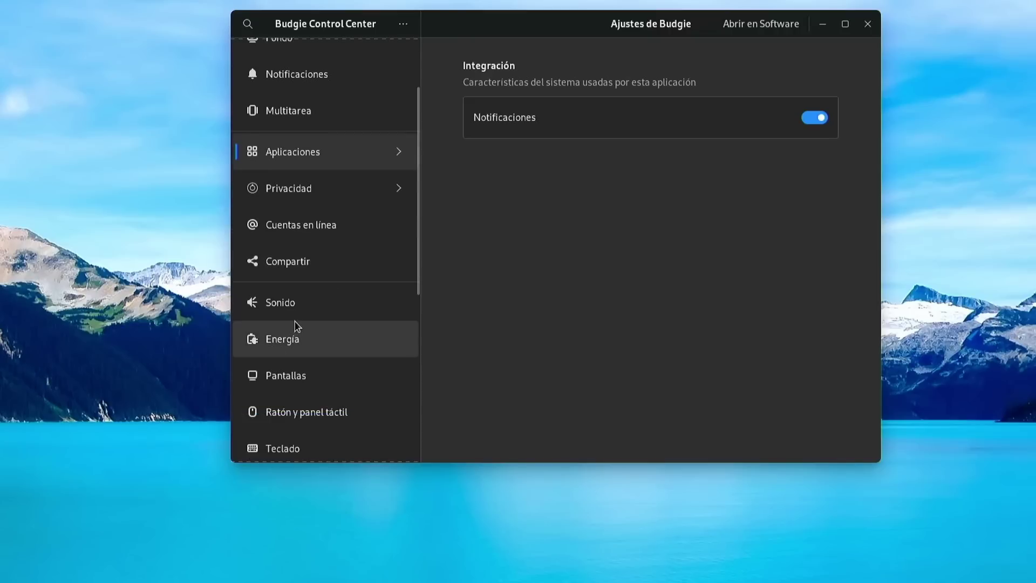
{"action": "left_click", "coordinate": [294, 352]}
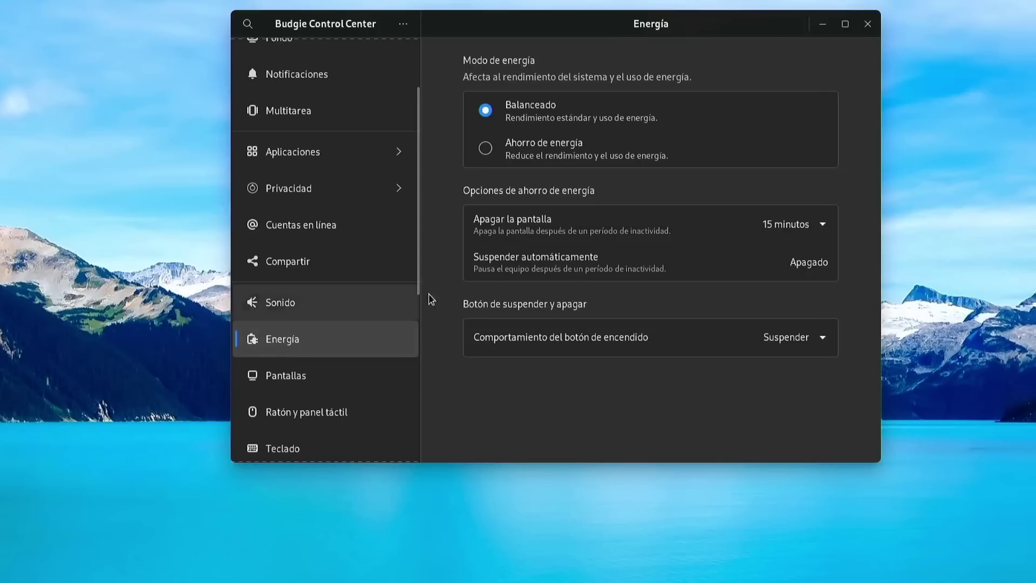
Step: Leave screen-off at 15 minutos and move on to the Pantallas display settings
{"action": "left_click", "coordinate": [824, 226]}
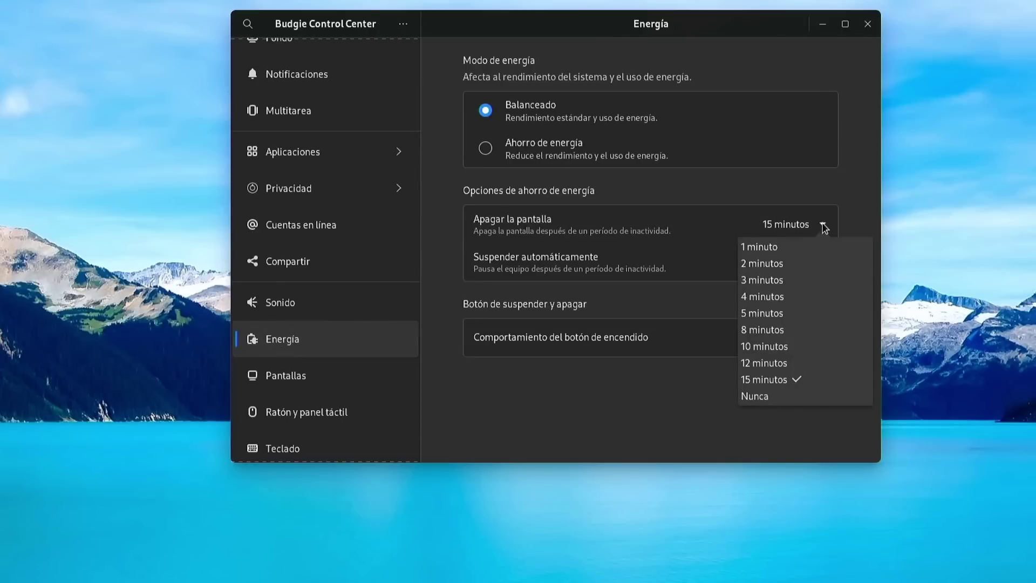
{"action": "left_click", "coordinate": [824, 226]}
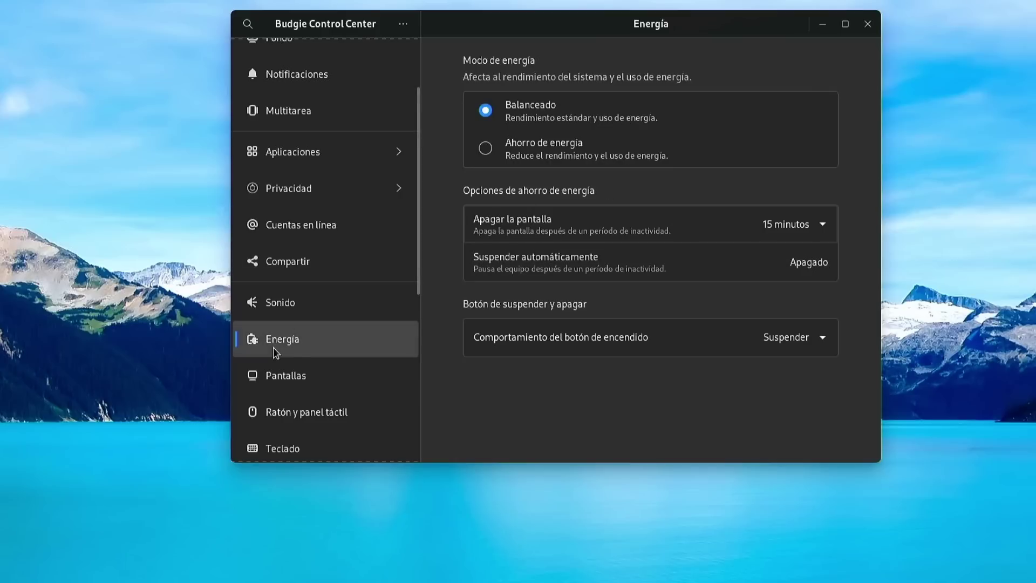
{"action": "scroll", "coordinate": [275, 351], "scroll_direction": "down", "scroll_amount": 1}
{"action": "left_click", "coordinate": [275, 329]}
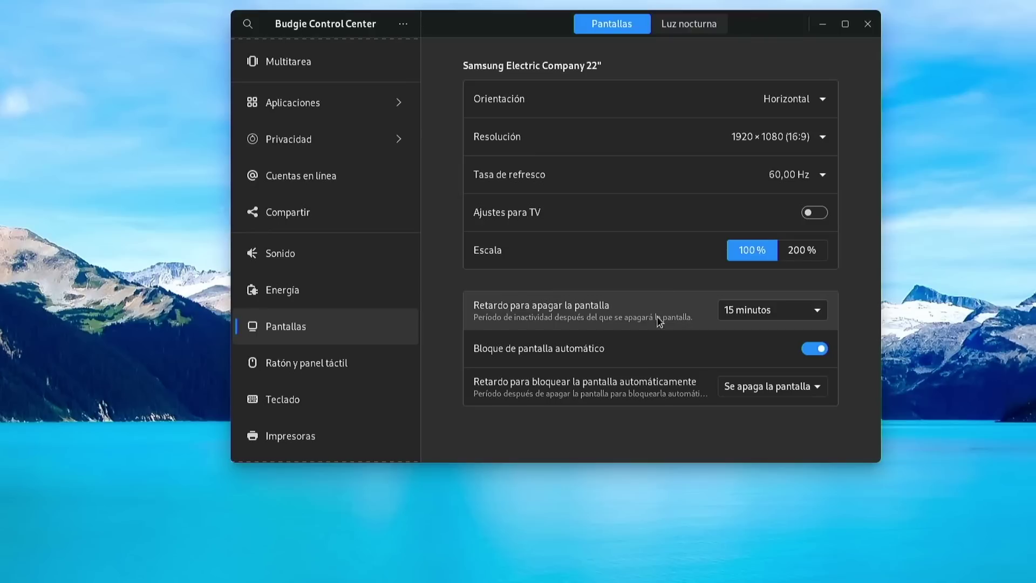
Step: Pass through the Ratón y panel táctil and Teclado pages, then open Aplicaciones predeterminadas (Firefox, Vídeos)
{"action": "left_click", "coordinate": [291, 365]}
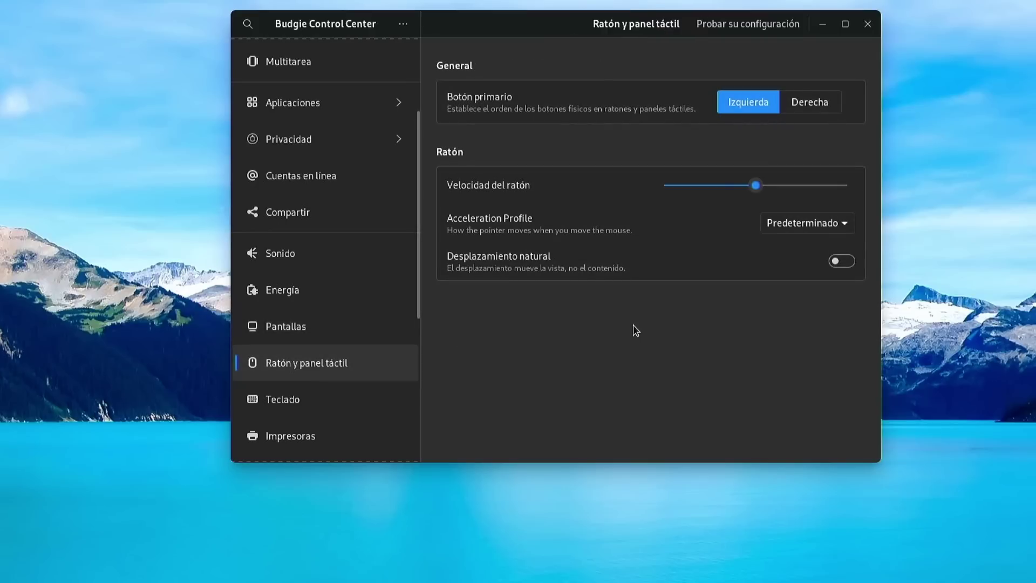
{"action": "left_click", "coordinate": [304, 398]}
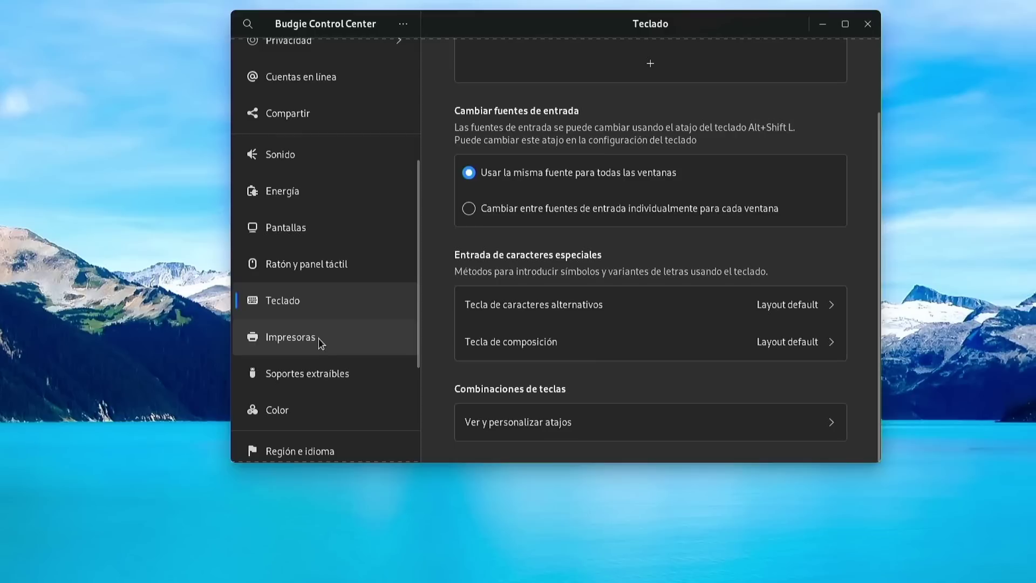
{"action": "scroll", "coordinate": [319, 342], "scroll_direction": "down", "scroll_amount": 1}
{"action": "scroll", "coordinate": [305, 335], "scroll_direction": "down", "scroll_amount": 1}
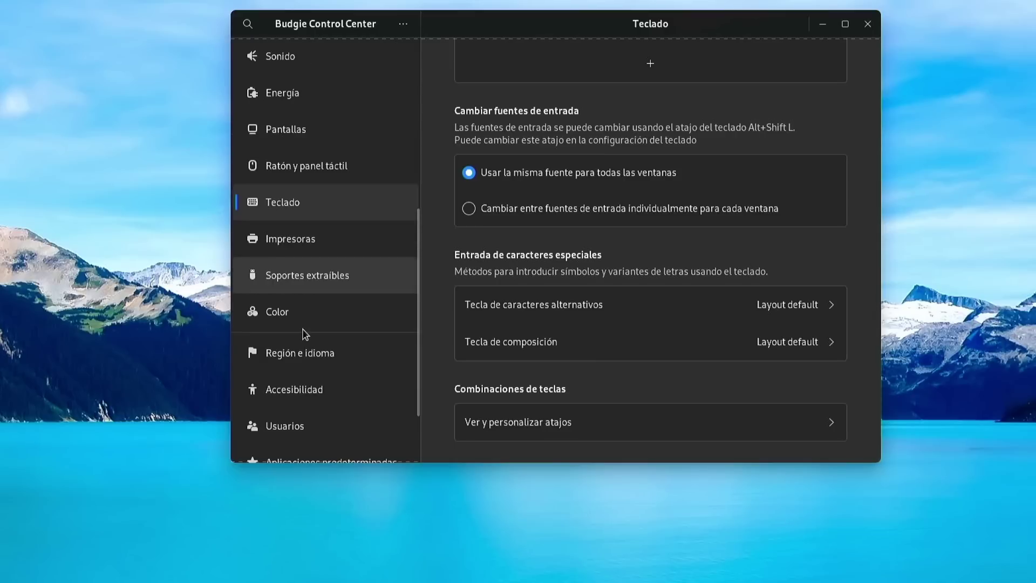
{"action": "scroll", "coordinate": [306, 334], "scroll_direction": "down", "scroll_amount": 1}
{"action": "scroll", "coordinate": [313, 326], "scroll_direction": "down", "scroll_amount": 1}
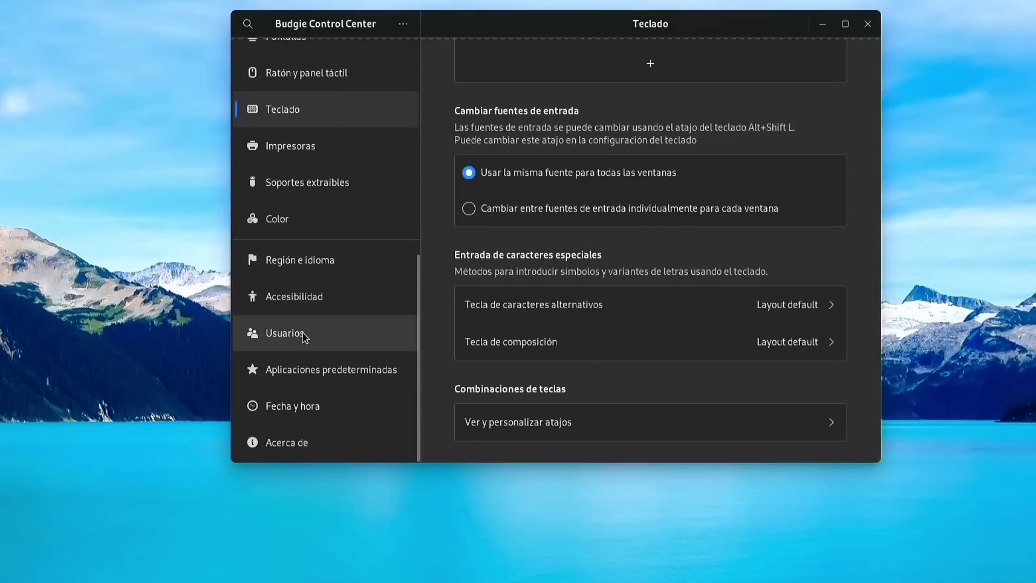
{"action": "left_click", "coordinate": [326, 378]}
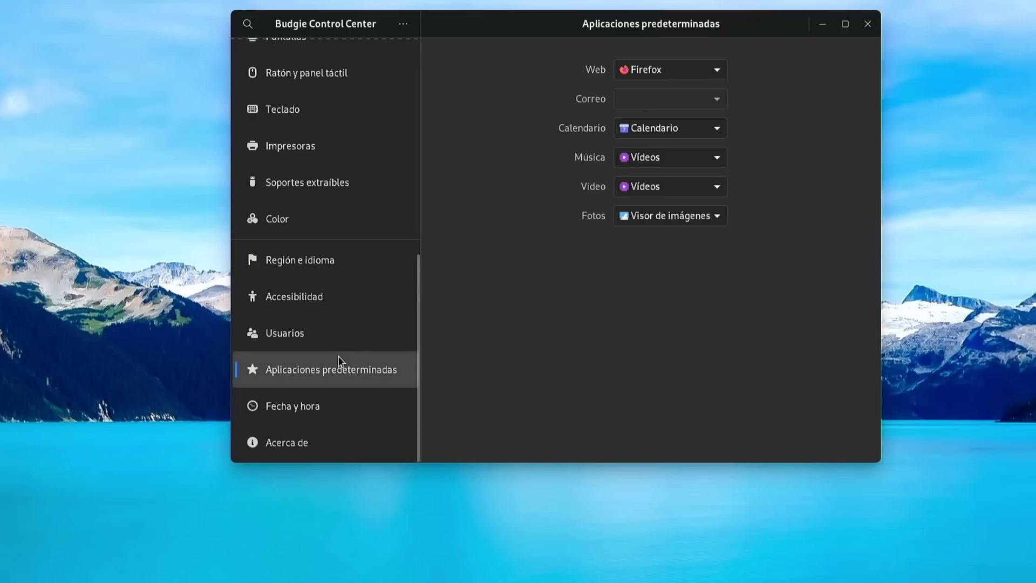
Step: Review the Acerca de page (Ultramarine Linux 36, Budgie 10.5.3, hardware specs), then close Control Center
{"action": "left_click", "coordinate": [301, 447]}
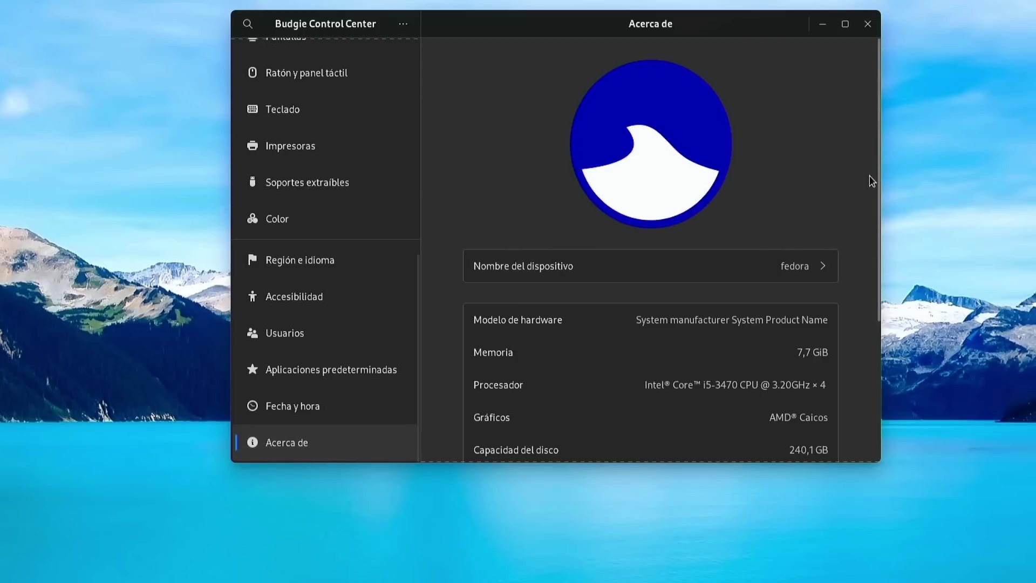
{"action": "left_click_drag", "start_coordinate": [878, 158], "coordinate": [878, 306]}
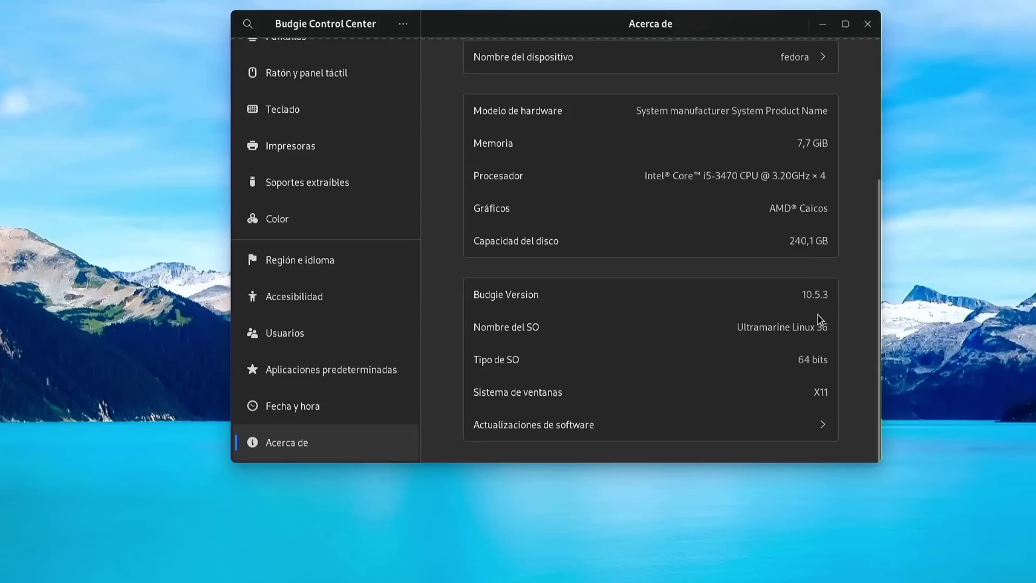
{"action": "scroll", "coordinate": [785, 326], "scroll_direction": "down", "scroll_amount": 2}
{"action": "left_click", "coordinate": [867, 24]}
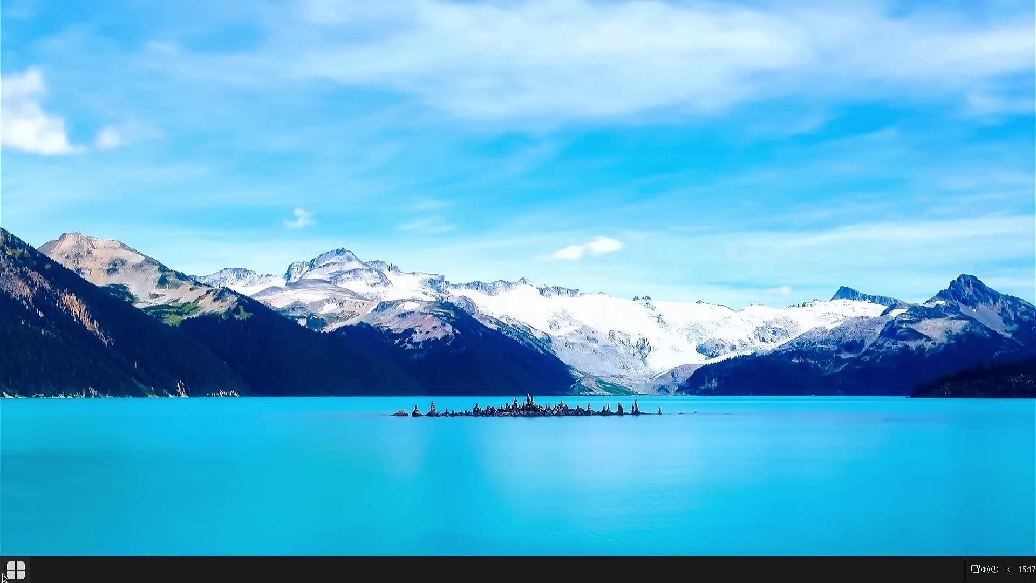
Step: Launch Firefox from the Budgie Menu's Internet category to open the Fedora start page
{"action": "left_click", "coordinate": [12, 571]}
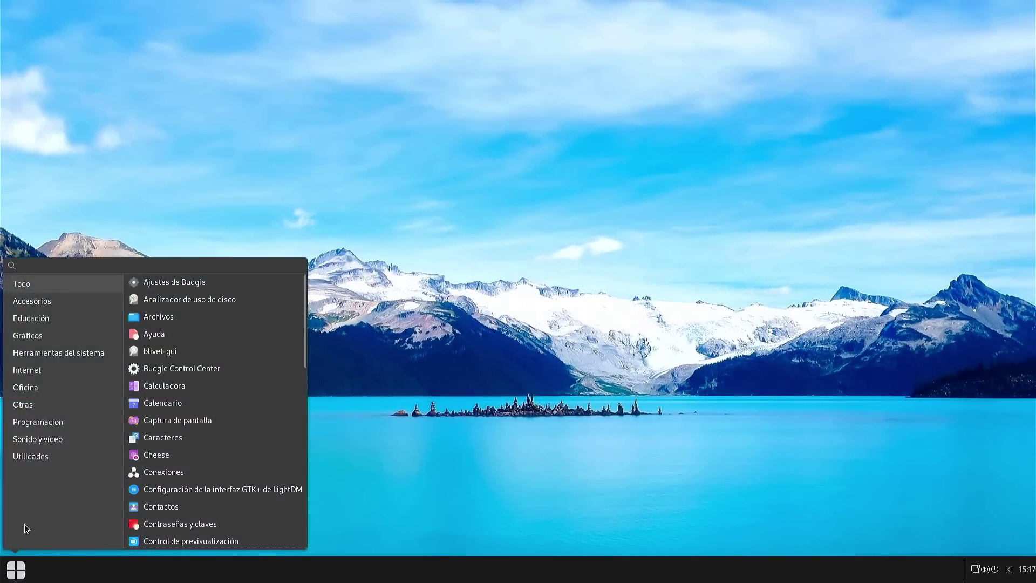
{"action": "left_click", "coordinate": [56, 373]}
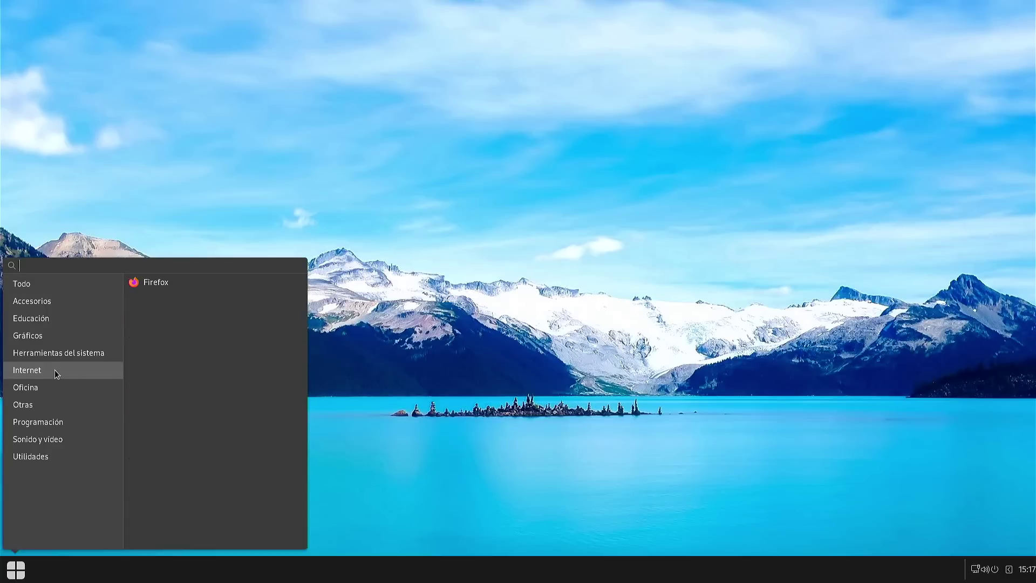
{"action": "left_click", "coordinate": [156, 282]}
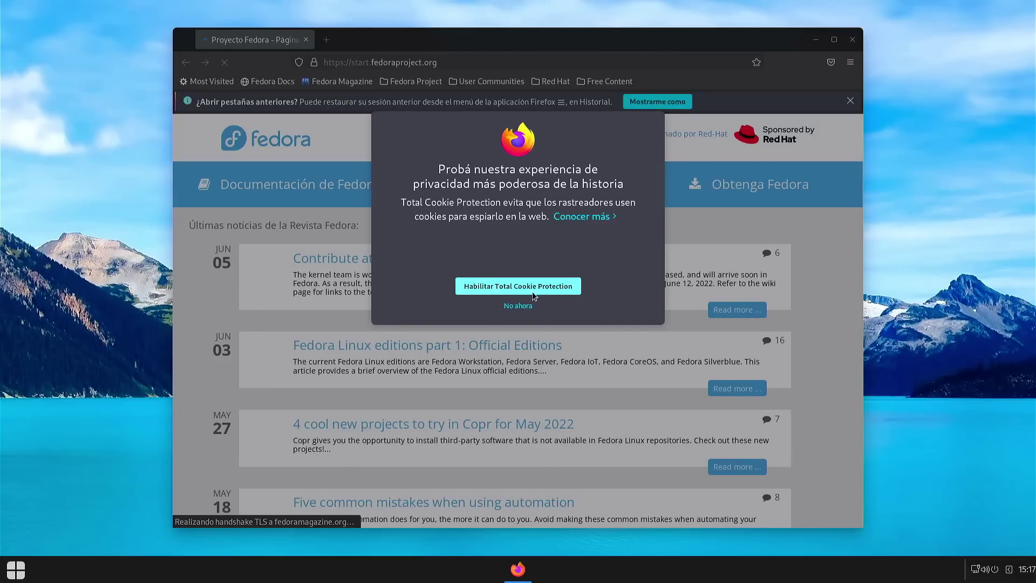
Step: Decline the Total Cookie Protection prompt with 'No ahora' and maximise the Firefox window
{"action": "left_click", "coordinate": [520, 306]}
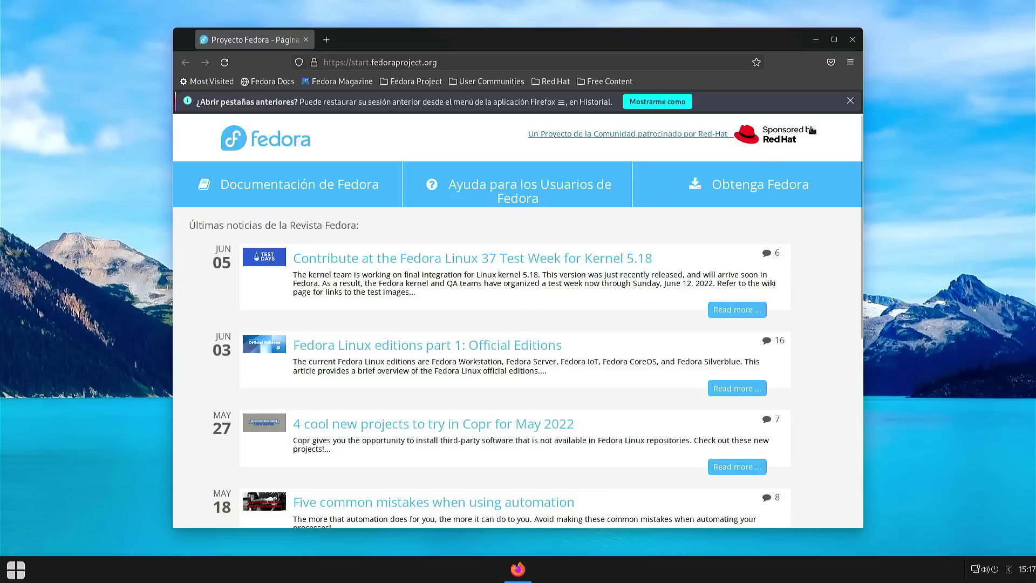
{"action": "left_click", "coordinate": [833, 39]}
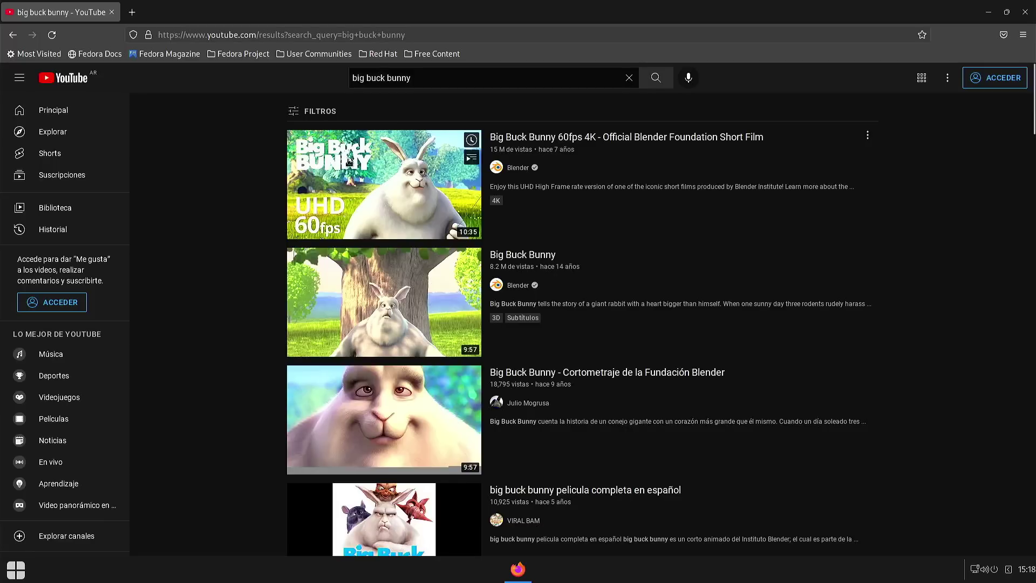
Step: Open the Big Buck Bunny 60fps 4K result, set quality to 1080p60, and play it fullscreen
{"action": "left_click", "coordinate": [371, 192]}
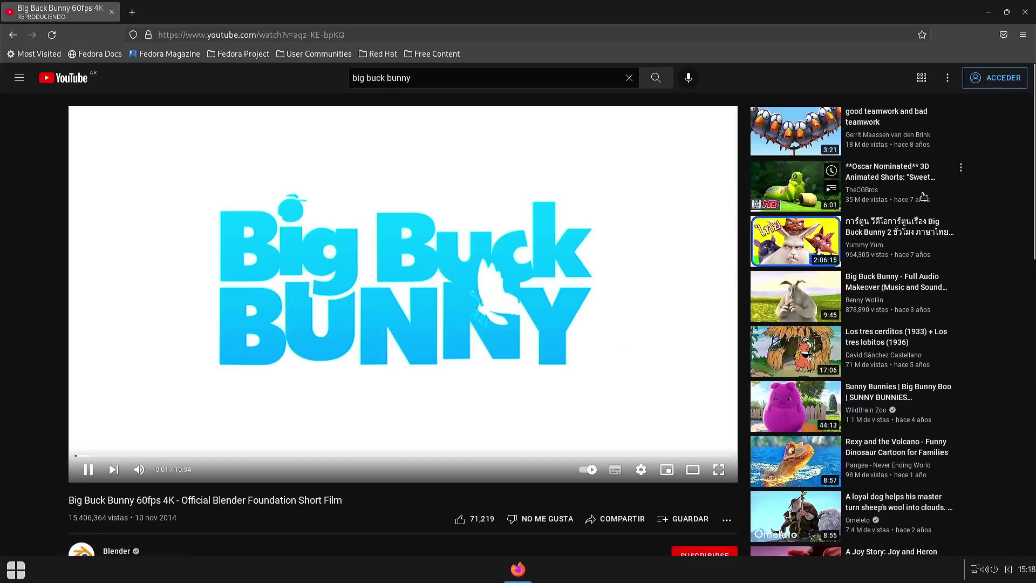
{"action": "left_click", "coordinate": [640, 470]}
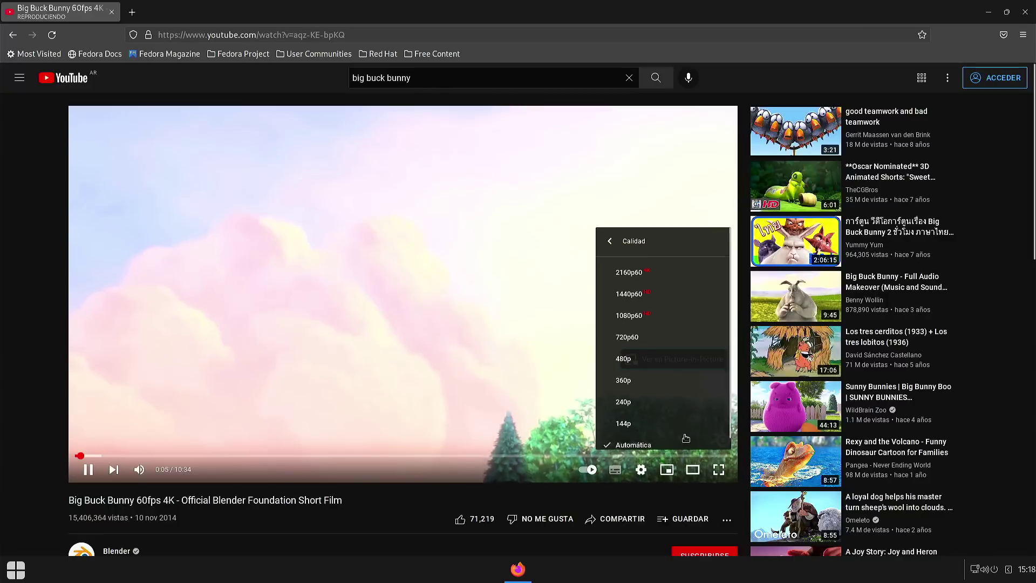
{"action": "left_click", "coordinate": [638, 315]}
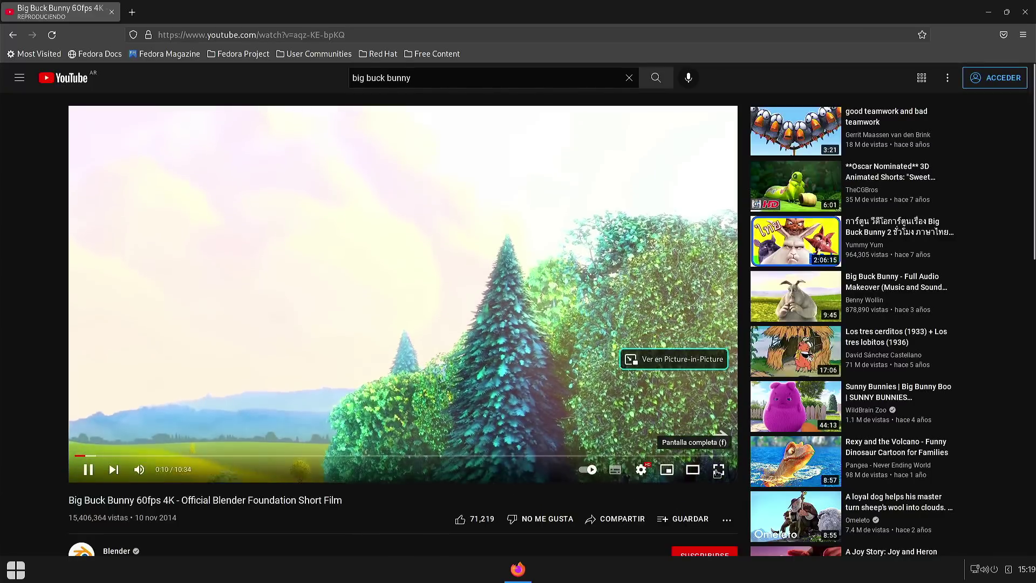
{"action": "left_click", "coordinate": [718, 470]}
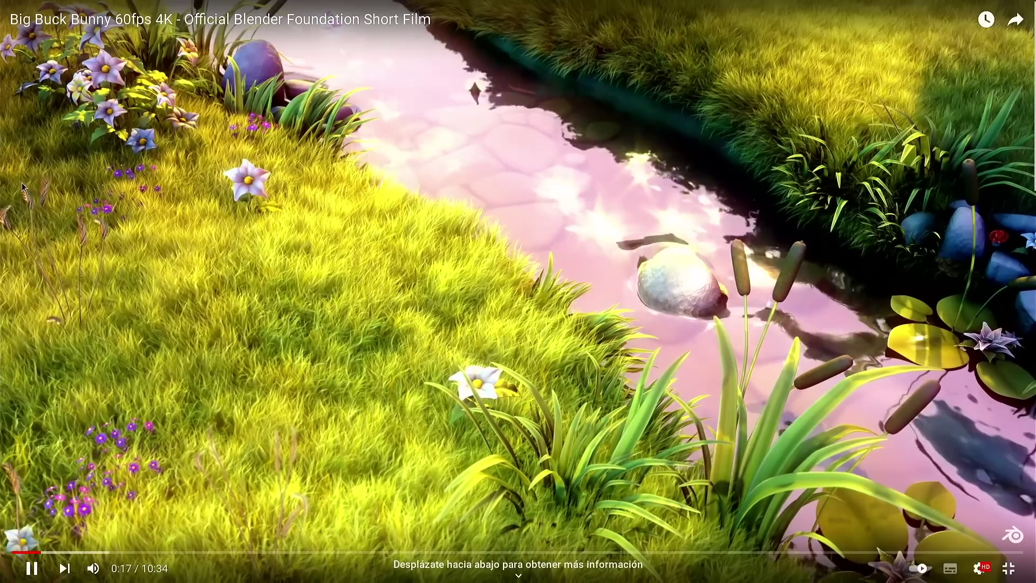
Step: Check the Estadísticas overlay confirming 1920x1080@60, close it, then exit fullscreen
{"action": "right_click", "coordinate": [33, 173]}
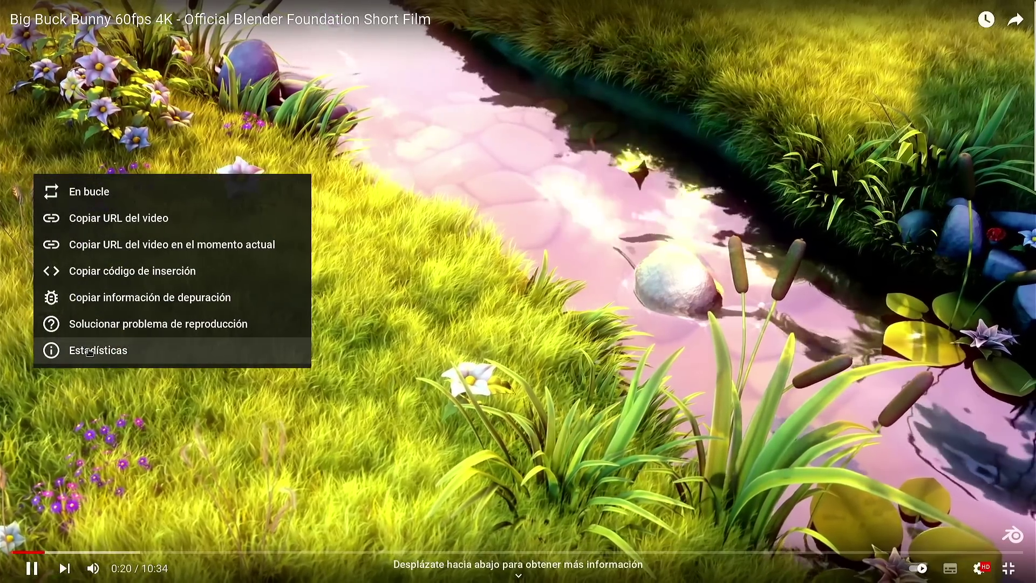
{"action": "left_click", "coordinate": [88, 349]}
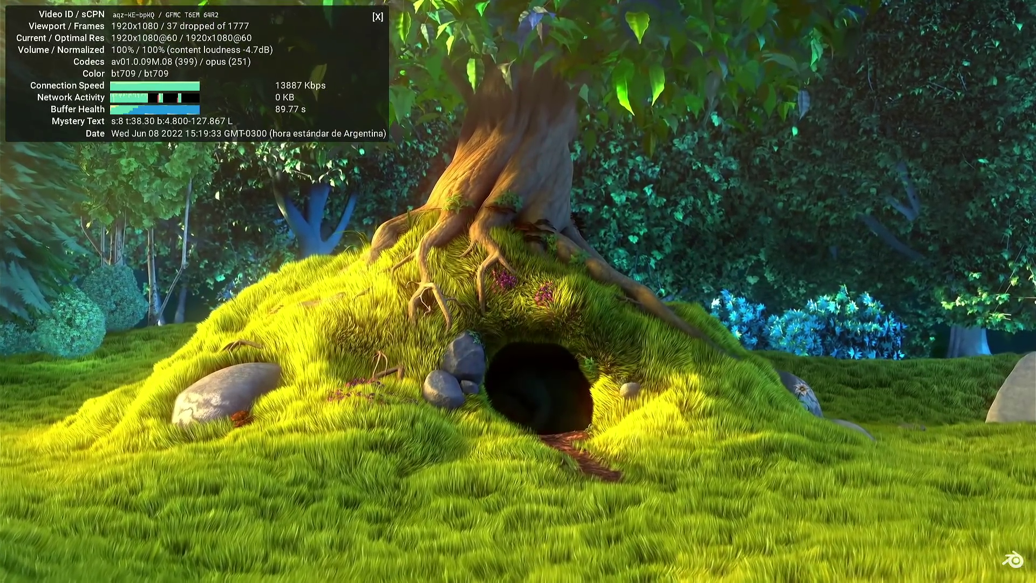
{"action": "mouse_move", "coordinate": [143, 164]}
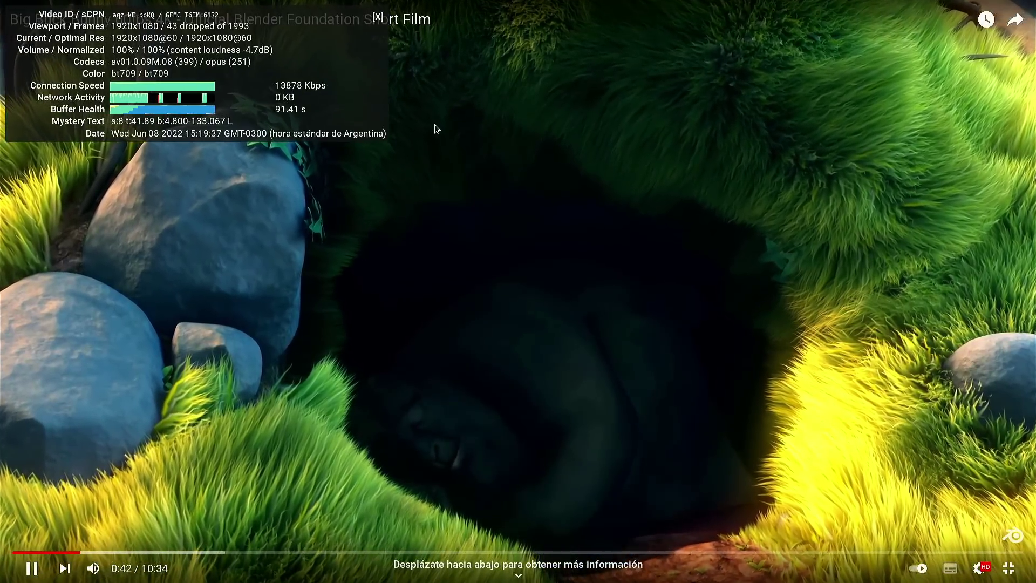
{"action": "left_click", "coordinate": [377, 17]}
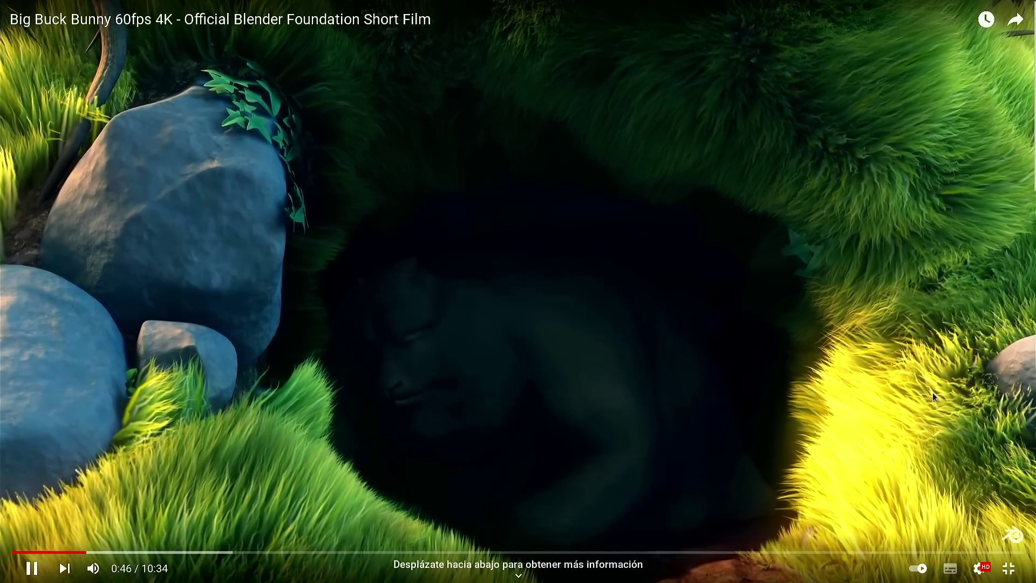
{"action": "left_click", "coordinate": [981, 572]}
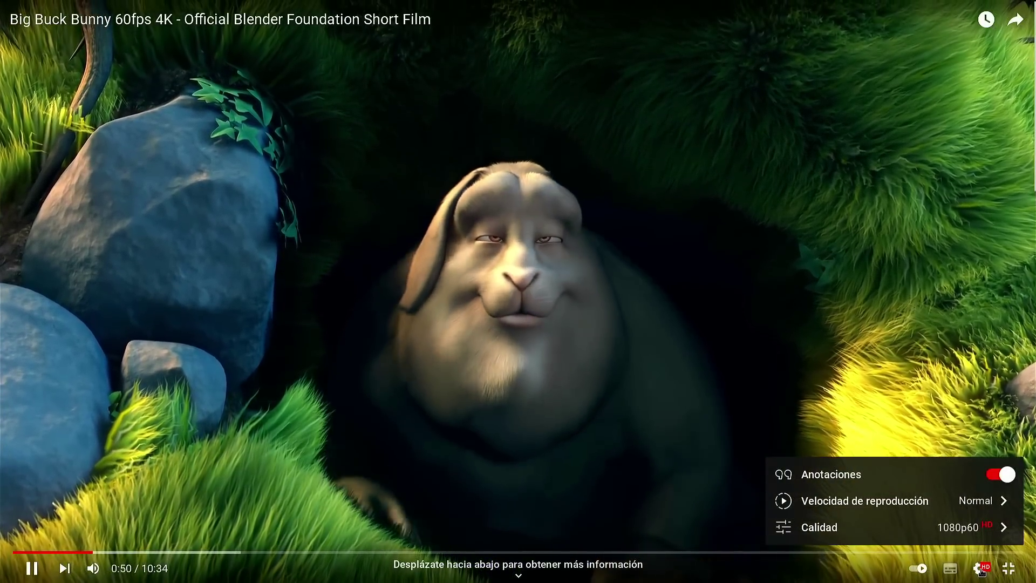
{"action": "left_click", "coordinate": [1008, 568]}
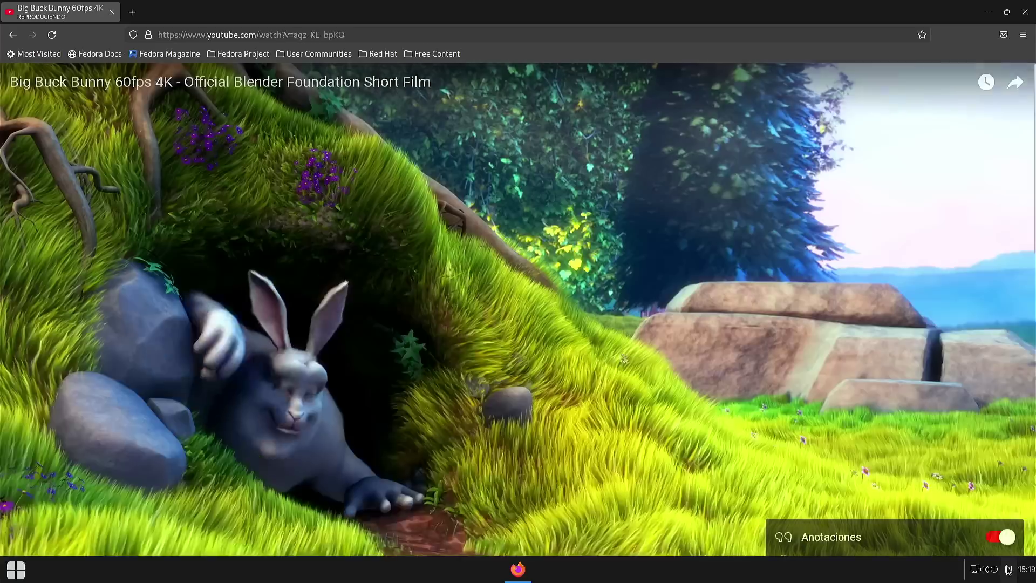